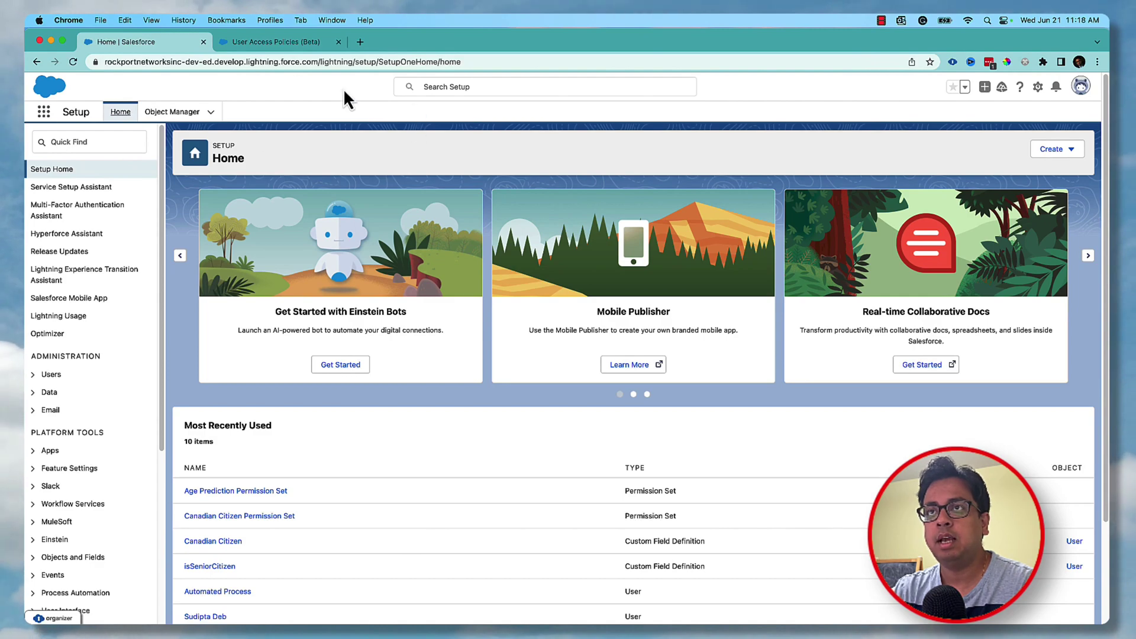
Look over the introduction of the User Access Policies (Beta) help article and return to the Salesforce Setup home page.
click(281, 46)
scroll(420, 314, up, 5)
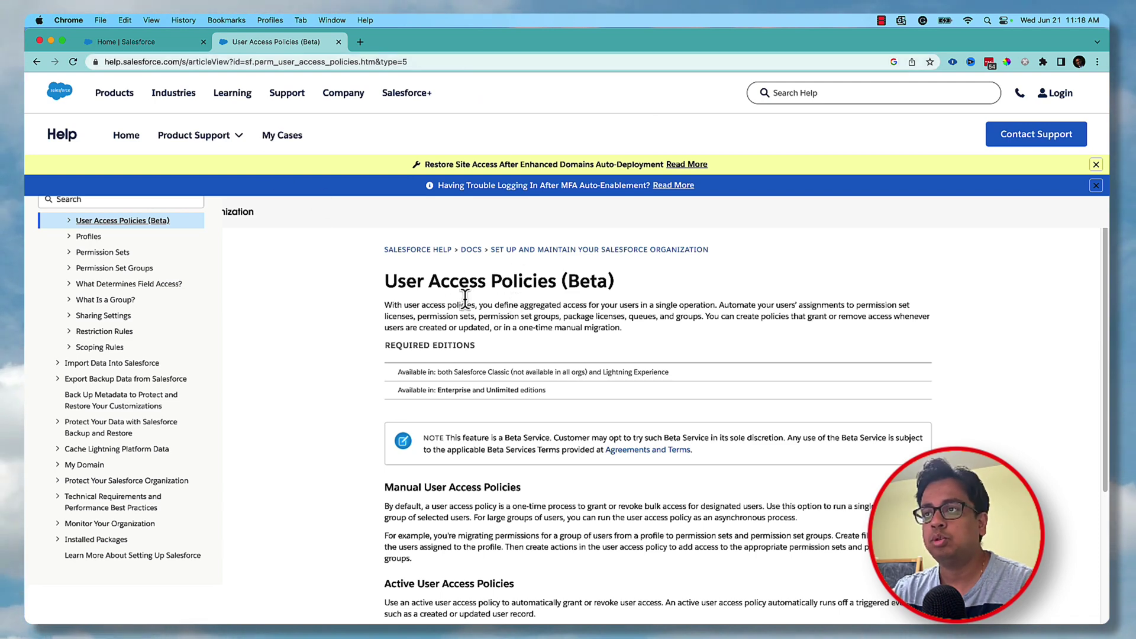
click(183, 42)
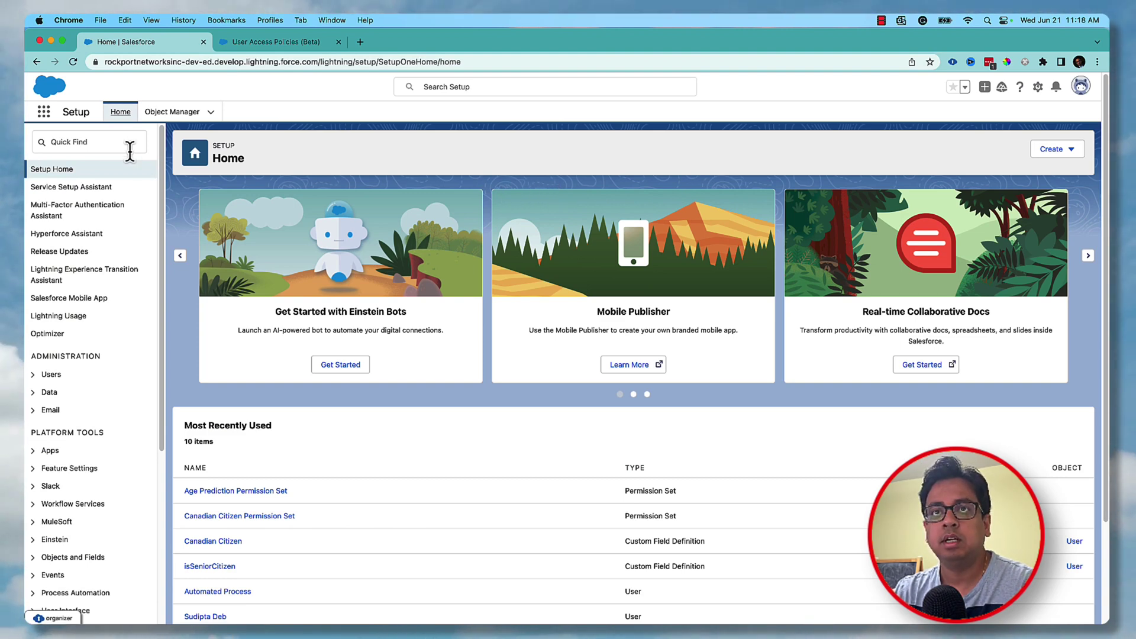
Find User Management Settings in Setup with "user man" and check the User Access Policies (Beta) setting.
click(119, 142)
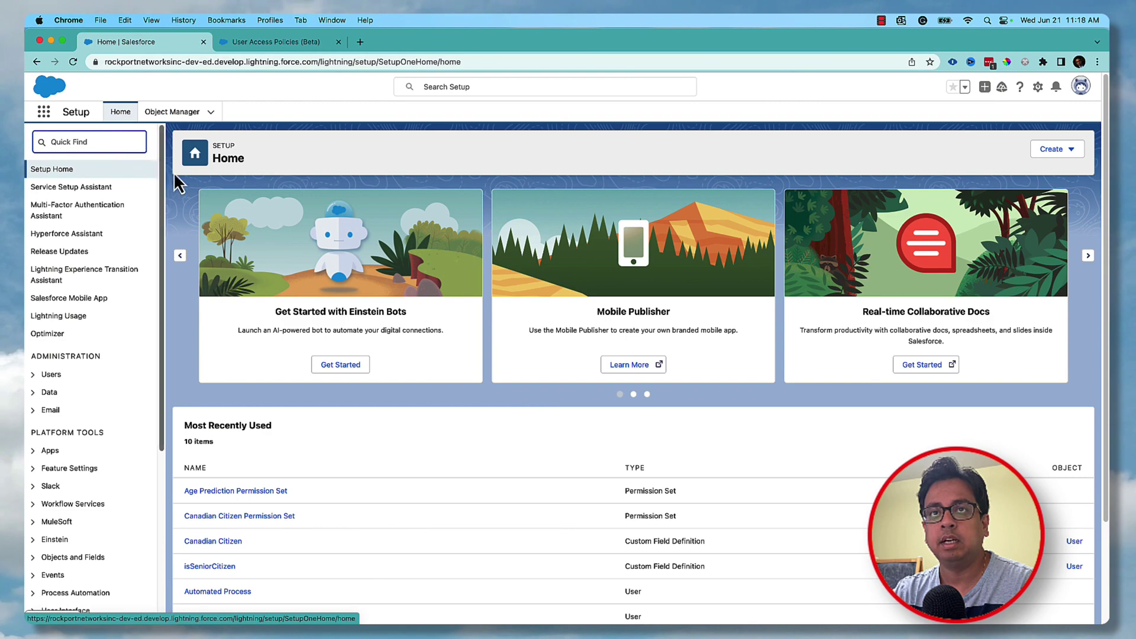
text(user man)
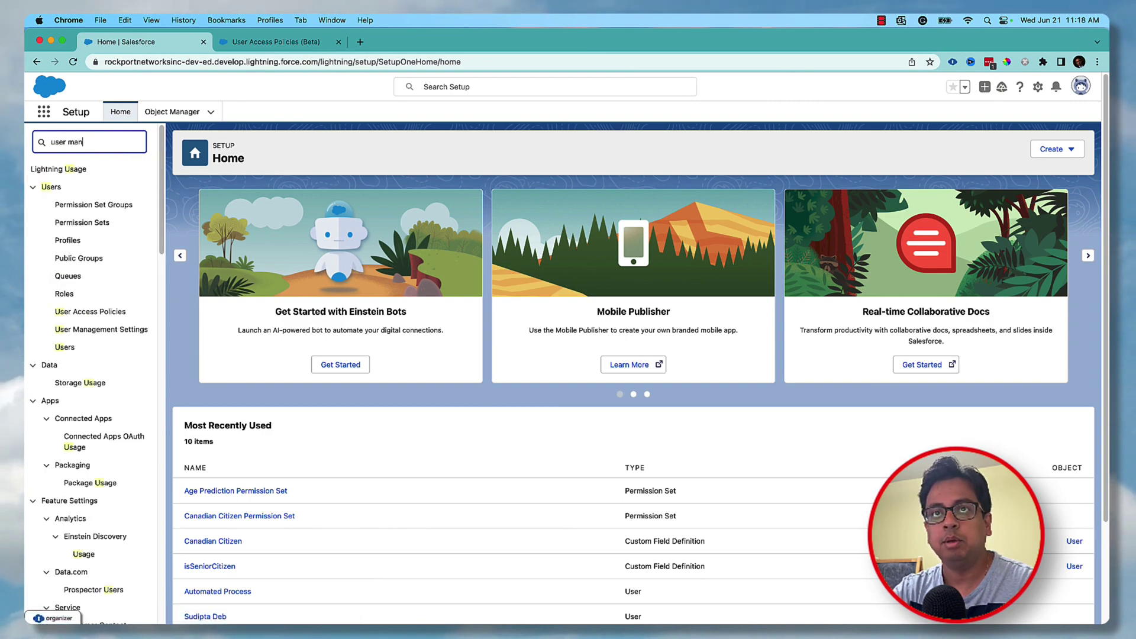
click(110, 195)
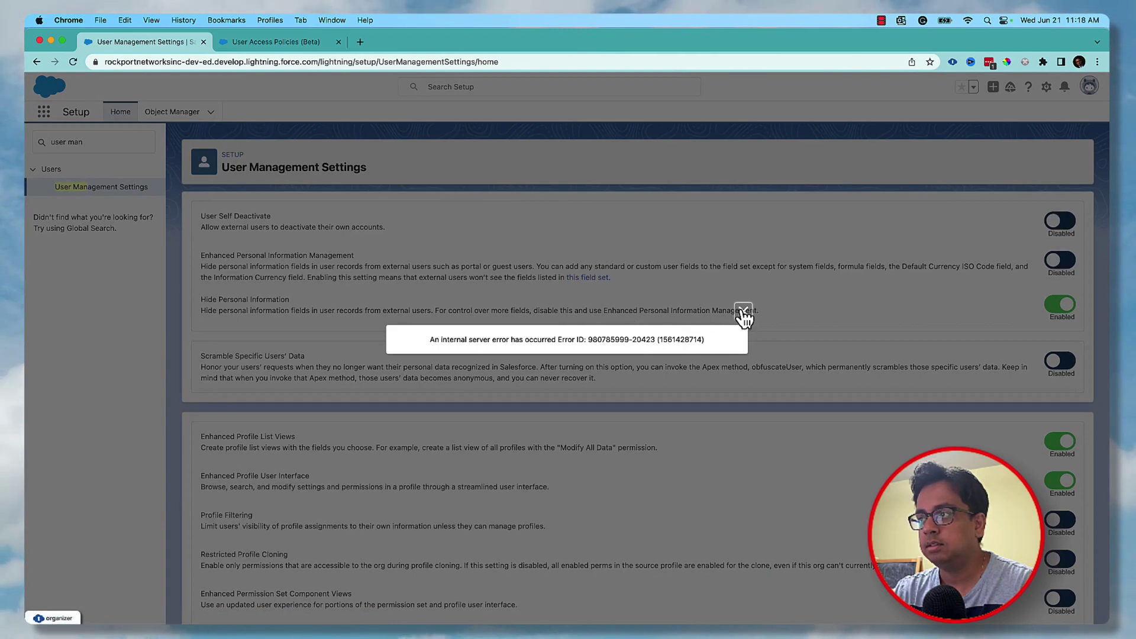
click(744, 311)
scroll(542, 296, down, 5)
drag(201, 422, 268, 422)
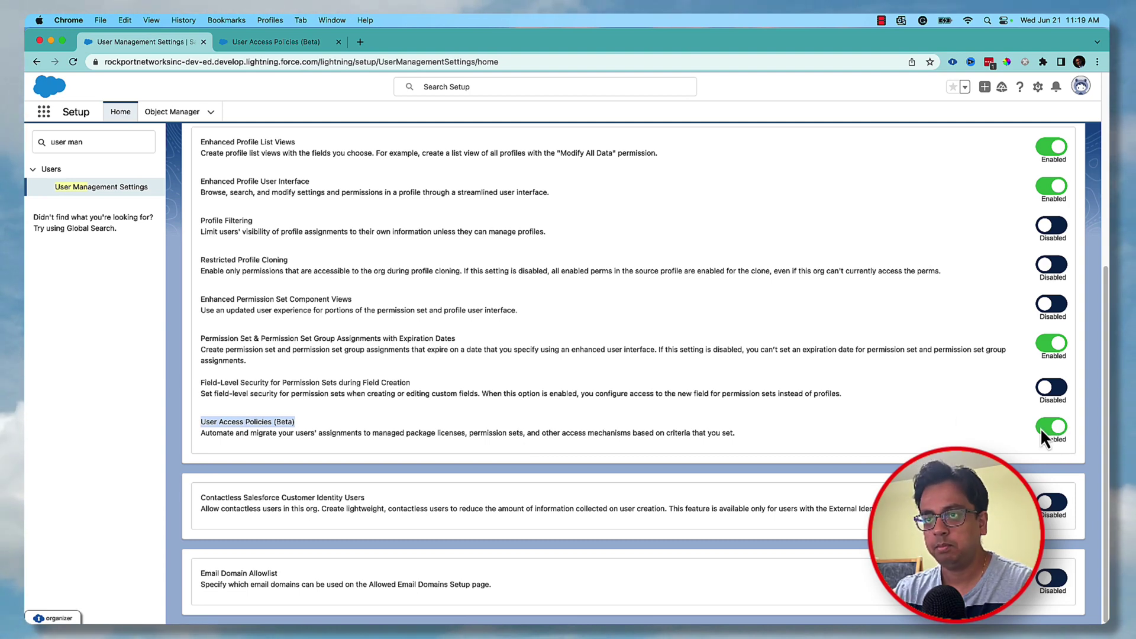
Find the User Access Policies page in Setup with "user acc" and view its list of policies.
scroll(975, 402, up, 10)
triple_click(74, 142)
text(user)
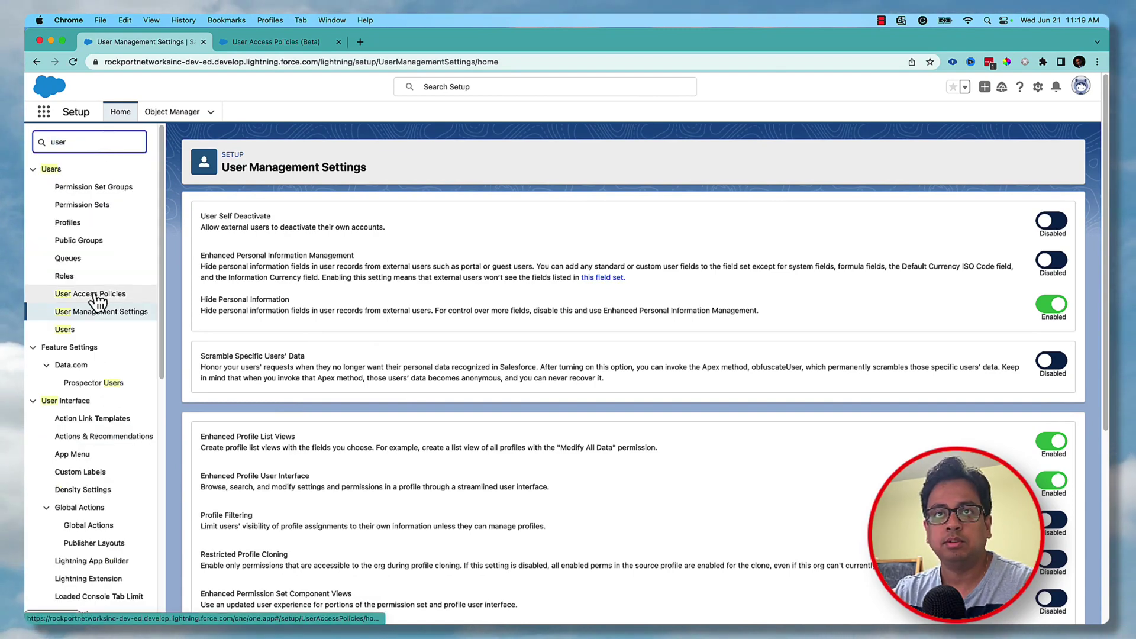
text( acc)
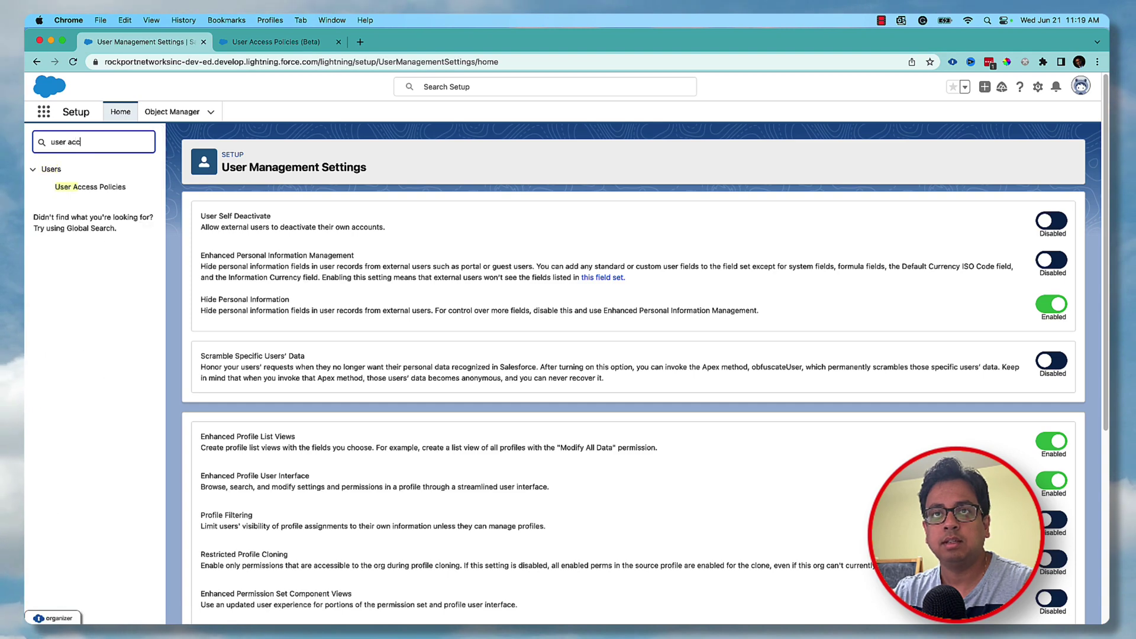
click(105, 188)
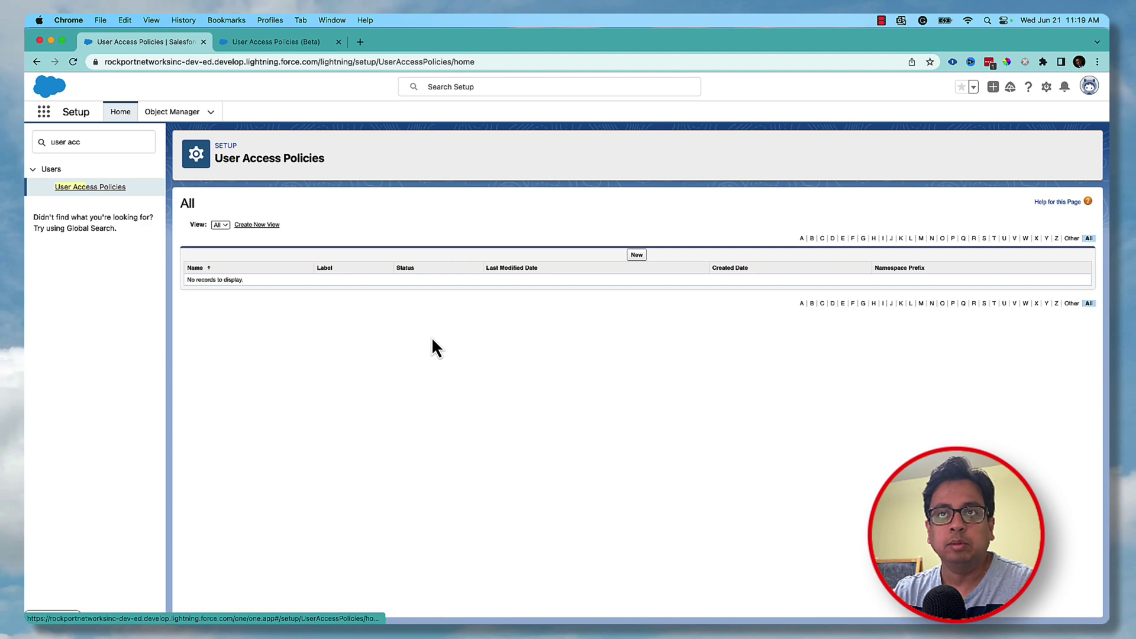
Look up the Canadian Citizen field among the User object's fields in Object Manager by filtering for "Cana".
click(180, 116)
click(920, 148)
text(user)
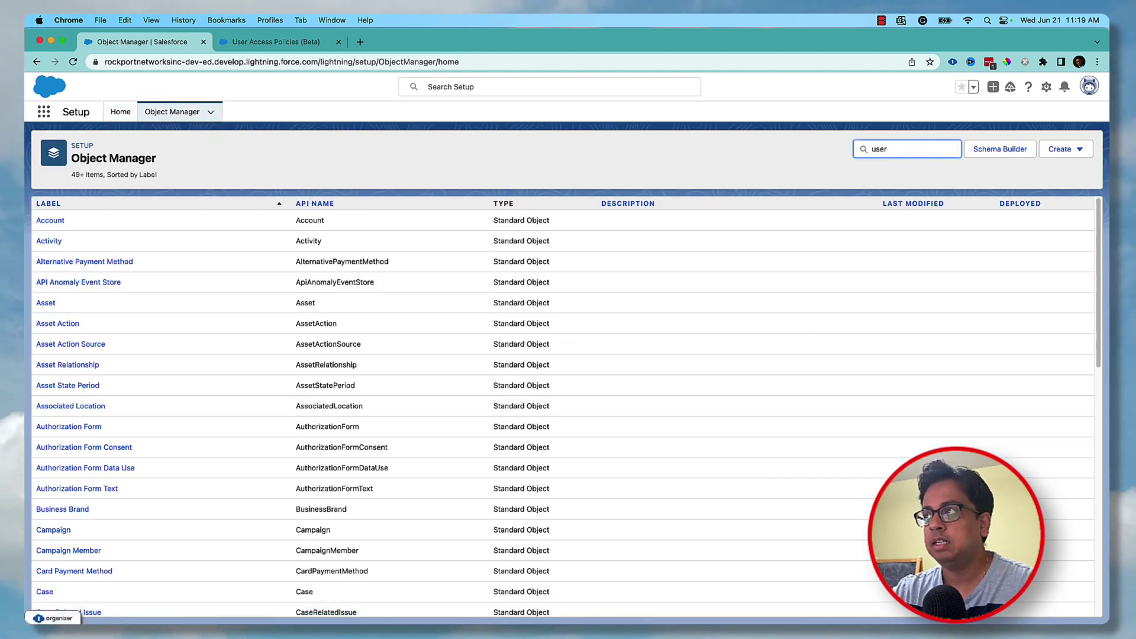
click(49, 220)
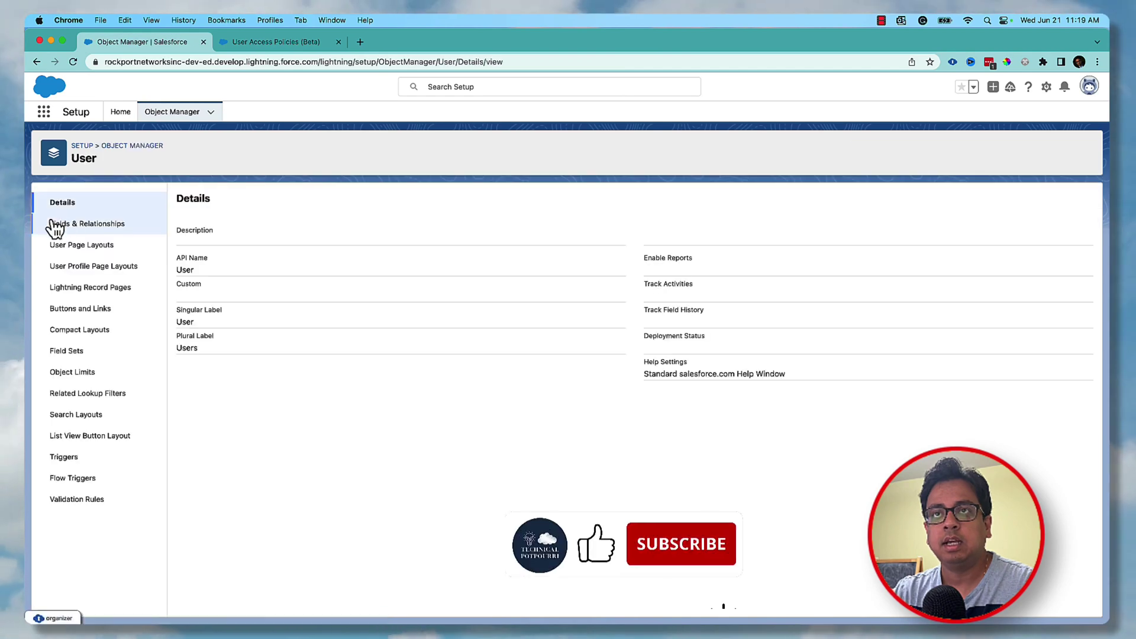
click(109, 224)
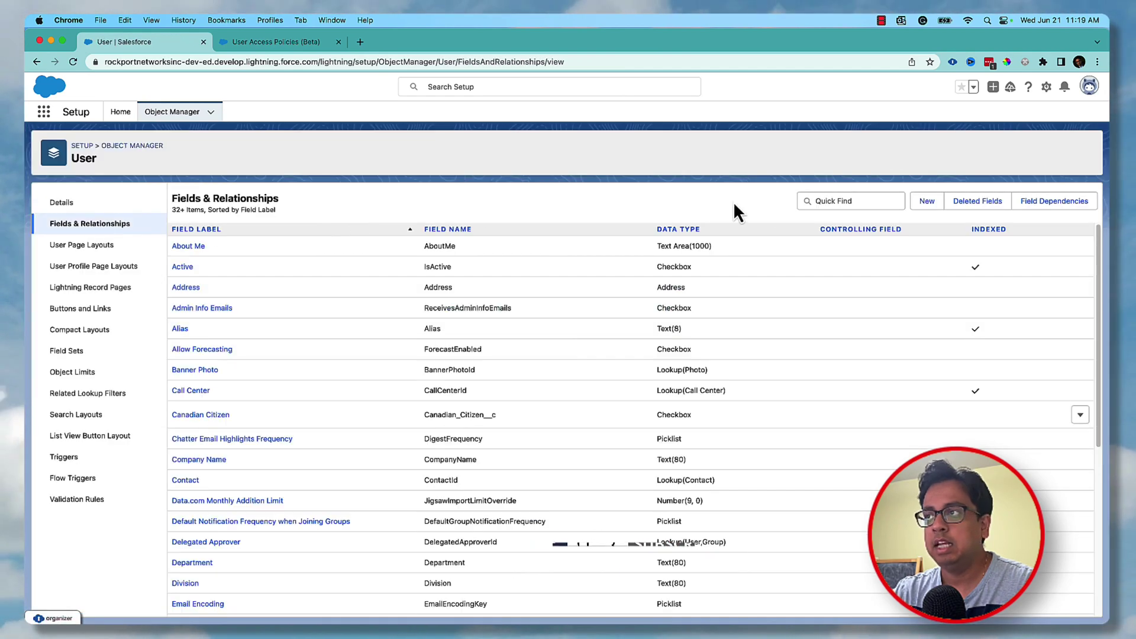
click(821, 201)
text(Cana)
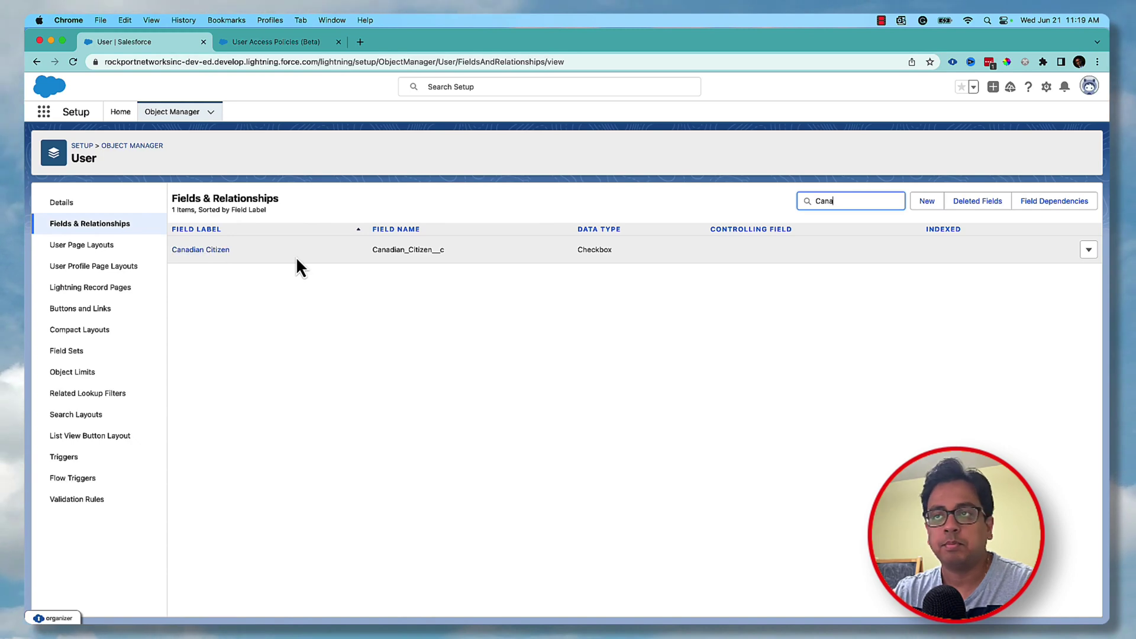
Return to Setup Home, find Permission Sets with "permiss", and view the list of custom permission sets.
click(120, 112)
click(107, 142)
text(permiss)
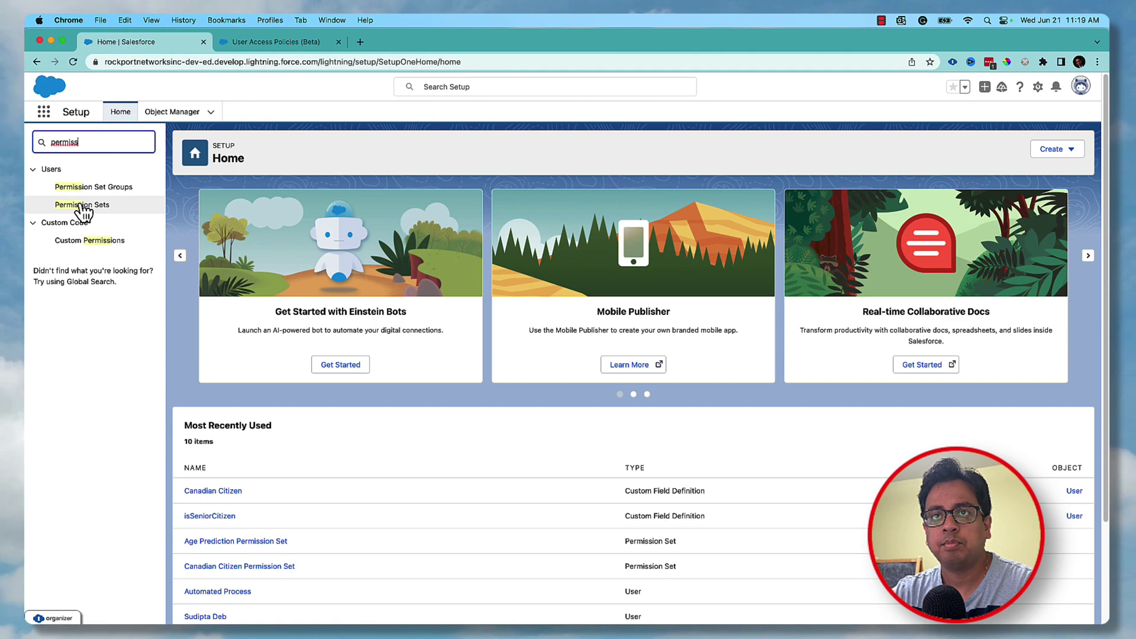
click(76, 205)
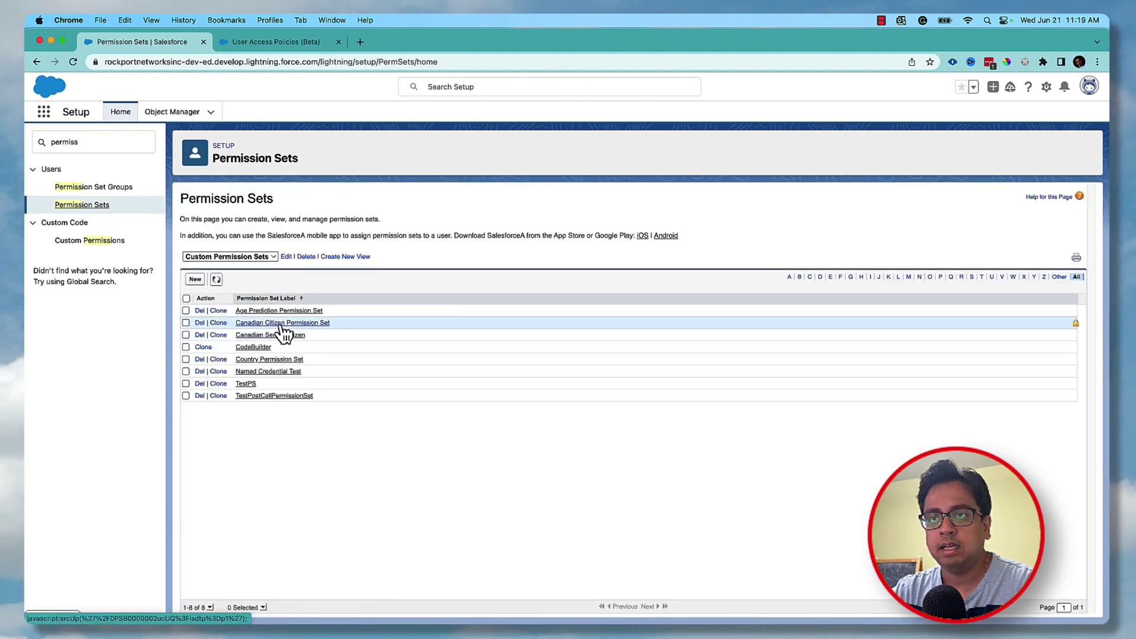
Find Public Groups in Setup with "group" and view the list of public groups.
click(111, 140)
text(group)
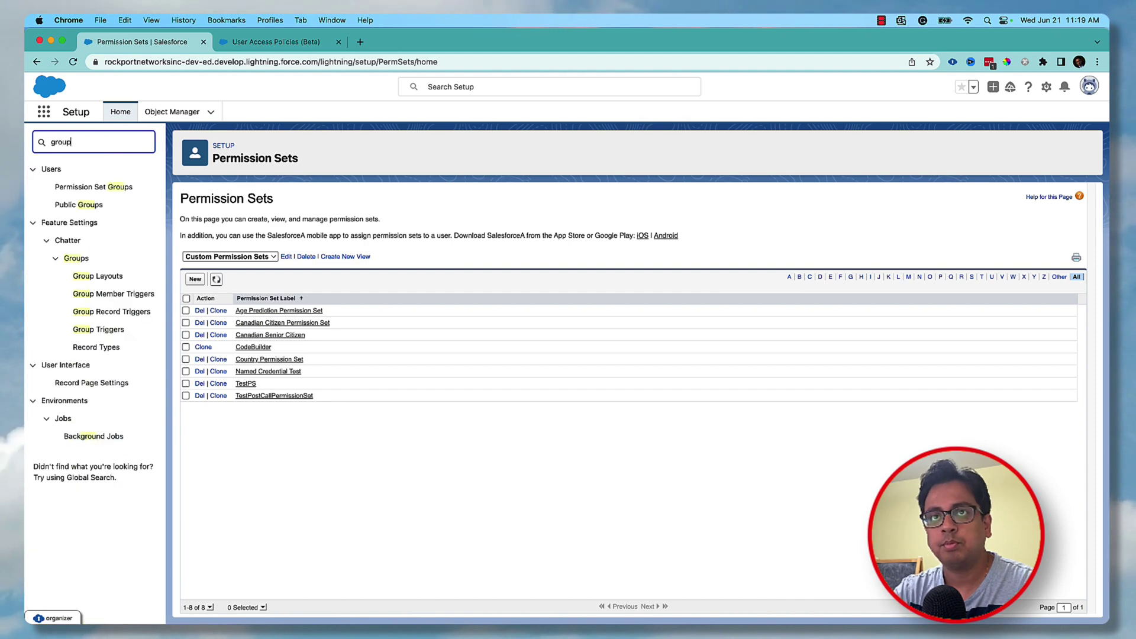
click(77, 206)
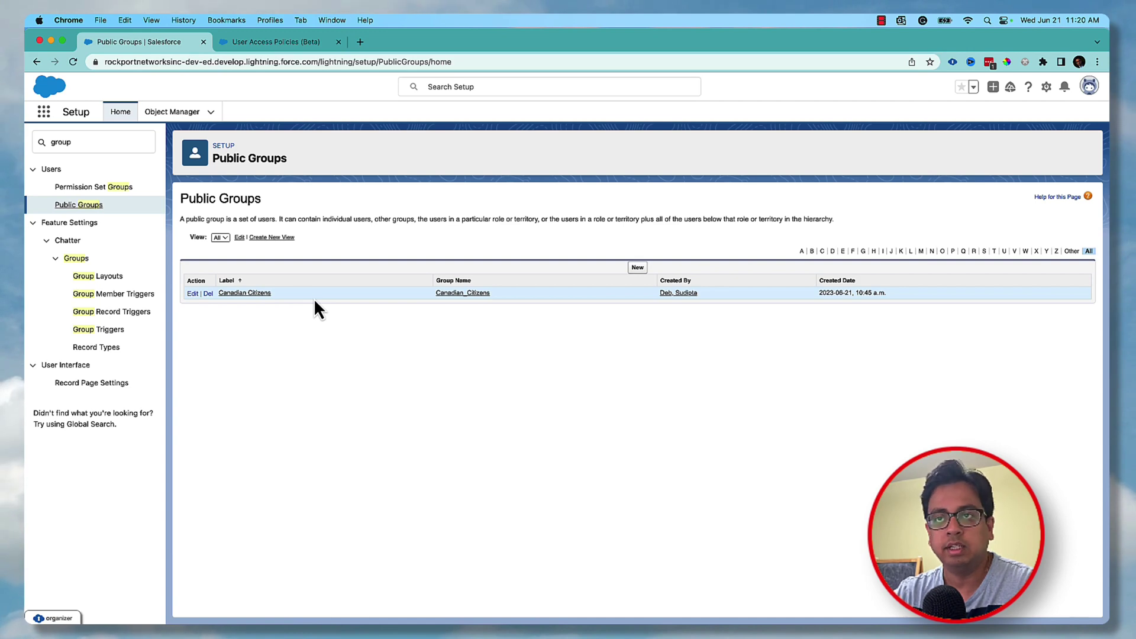
Create and save a new user access policy labelled Canadian Citizen with the API name Canadian_Citizen.
double_click(61, 142)
text(user)
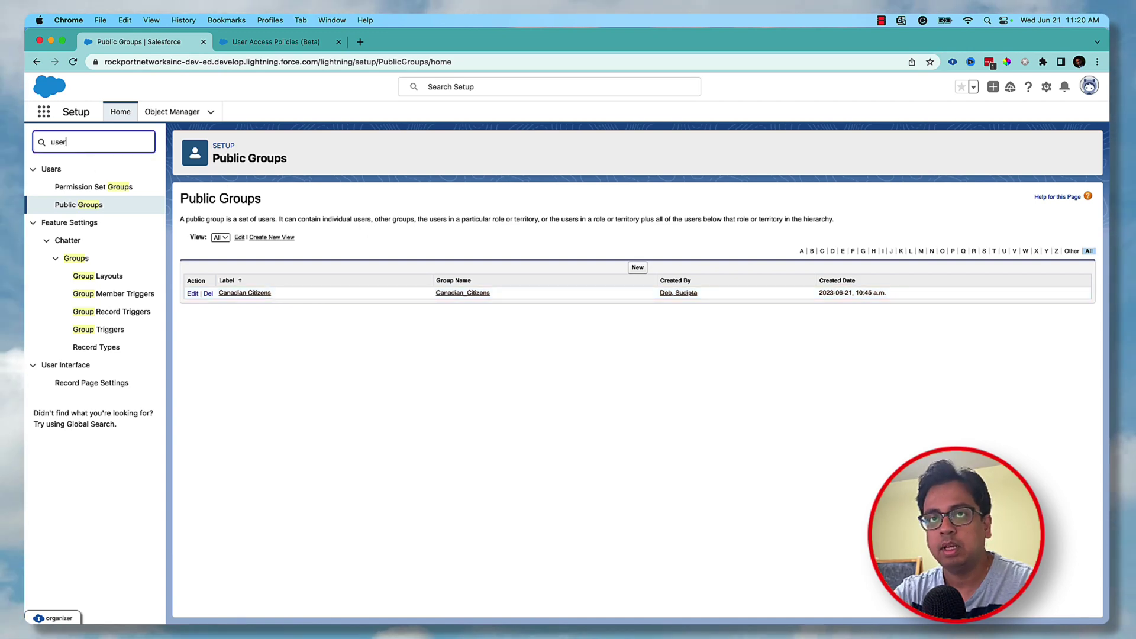
click(117, 294)
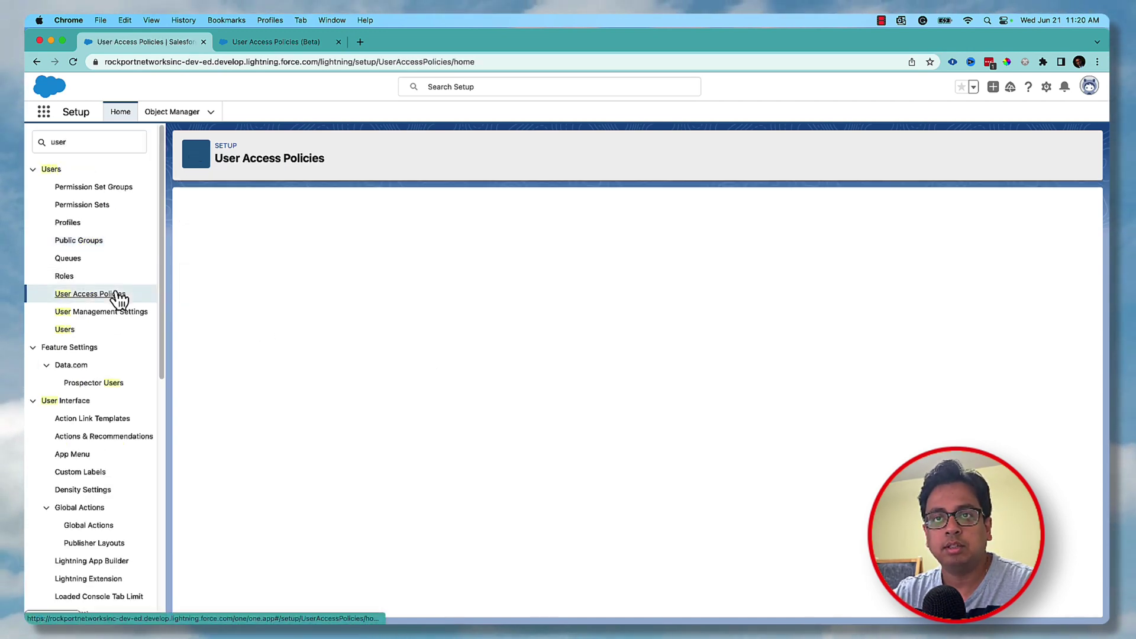
click(636, 256)
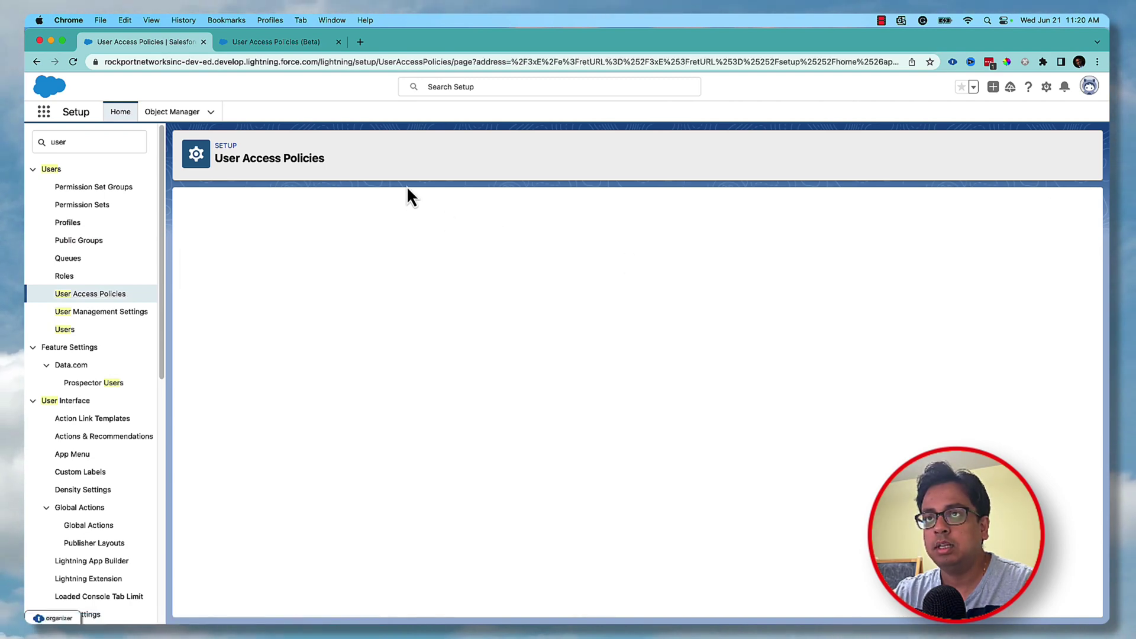
text(C)
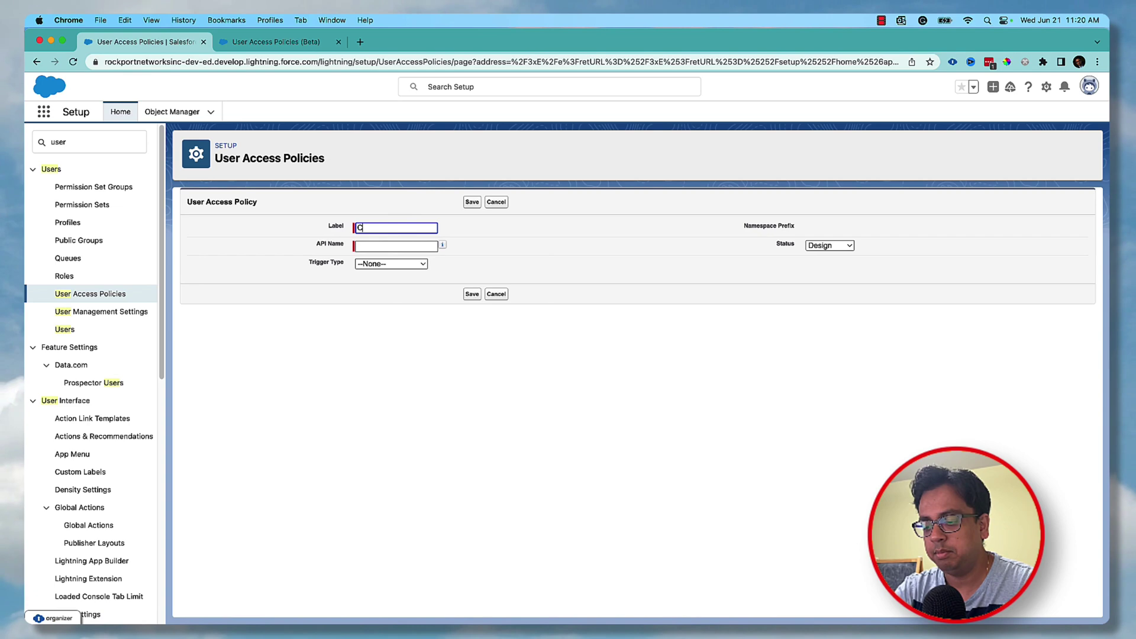
text(anadian Citizen)
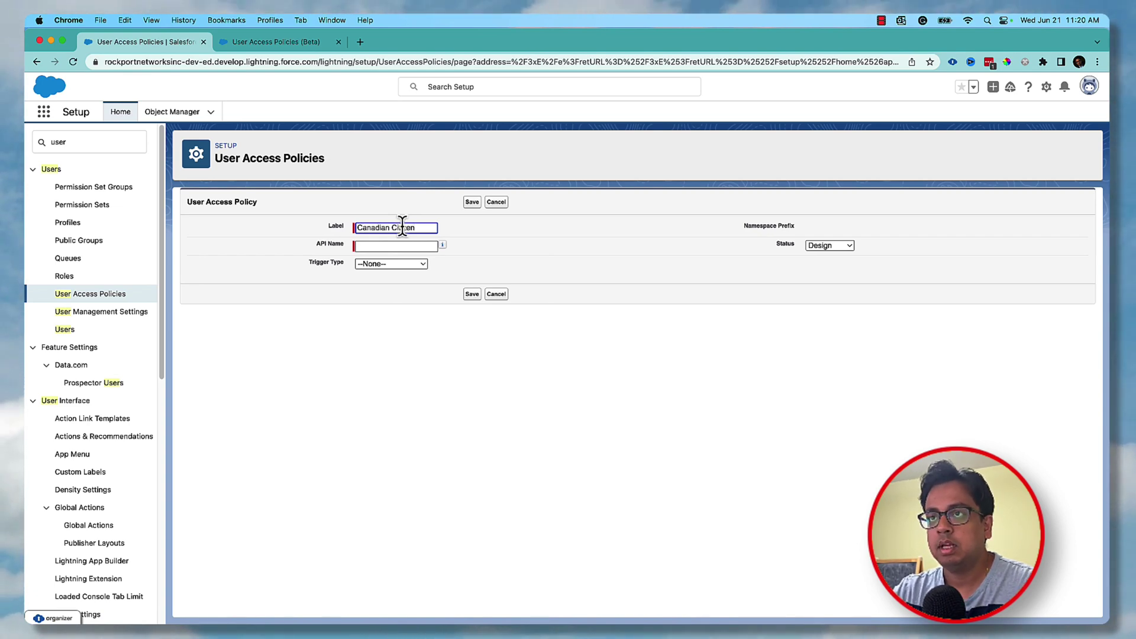
key(Tab)
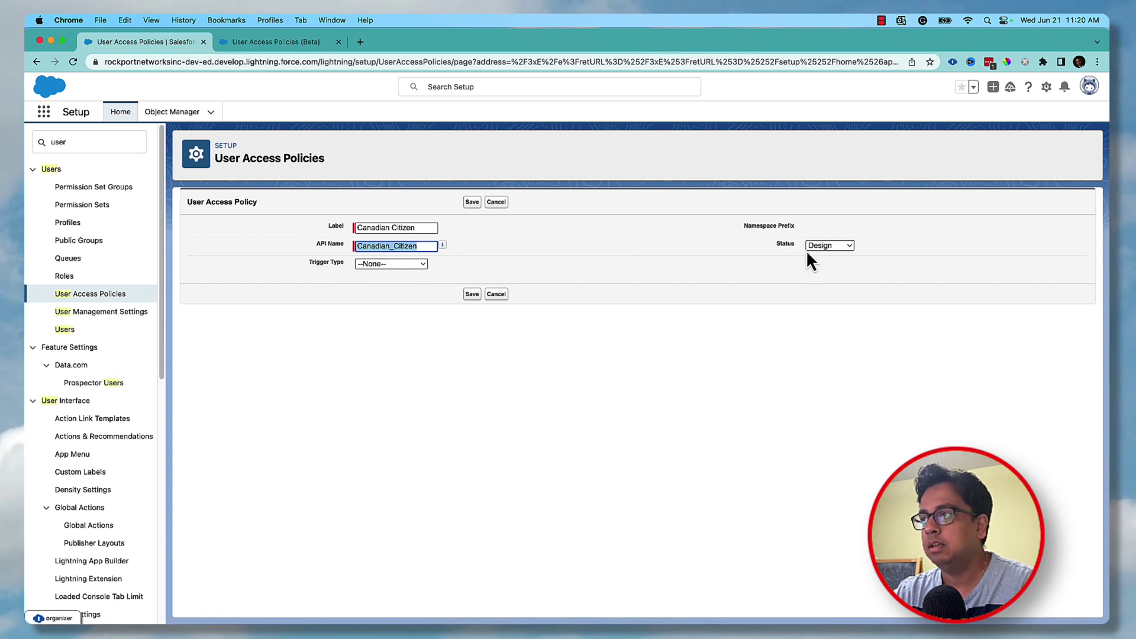
click(472, 295)
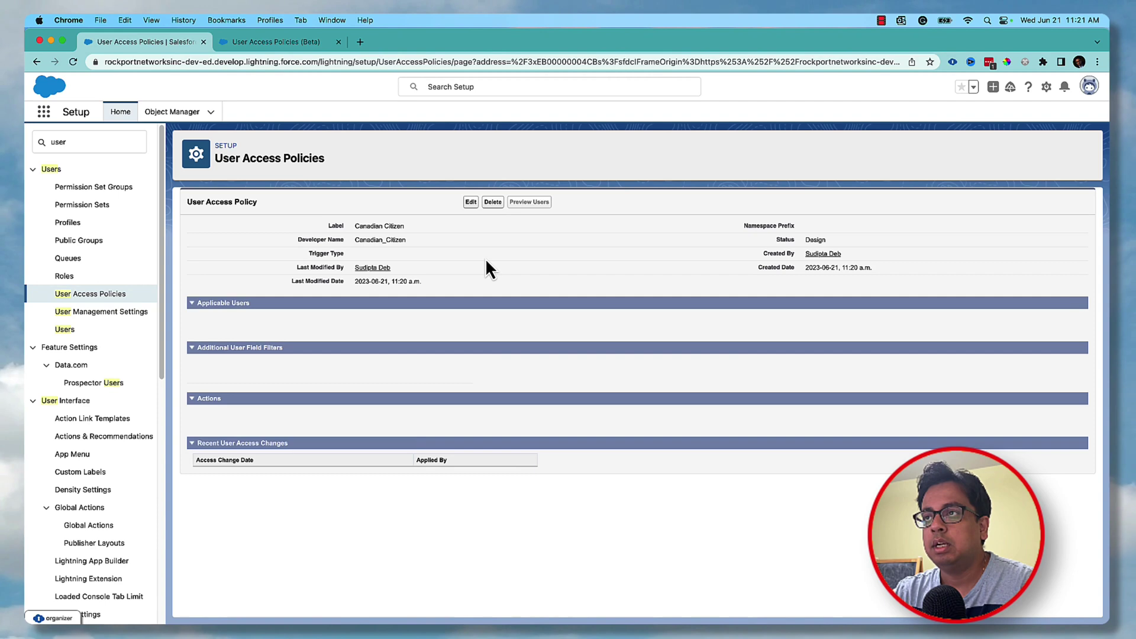
Edit the Canadian Citizen policy and add a user field filter where Canadian Citizen equals true.
click(471, 202)
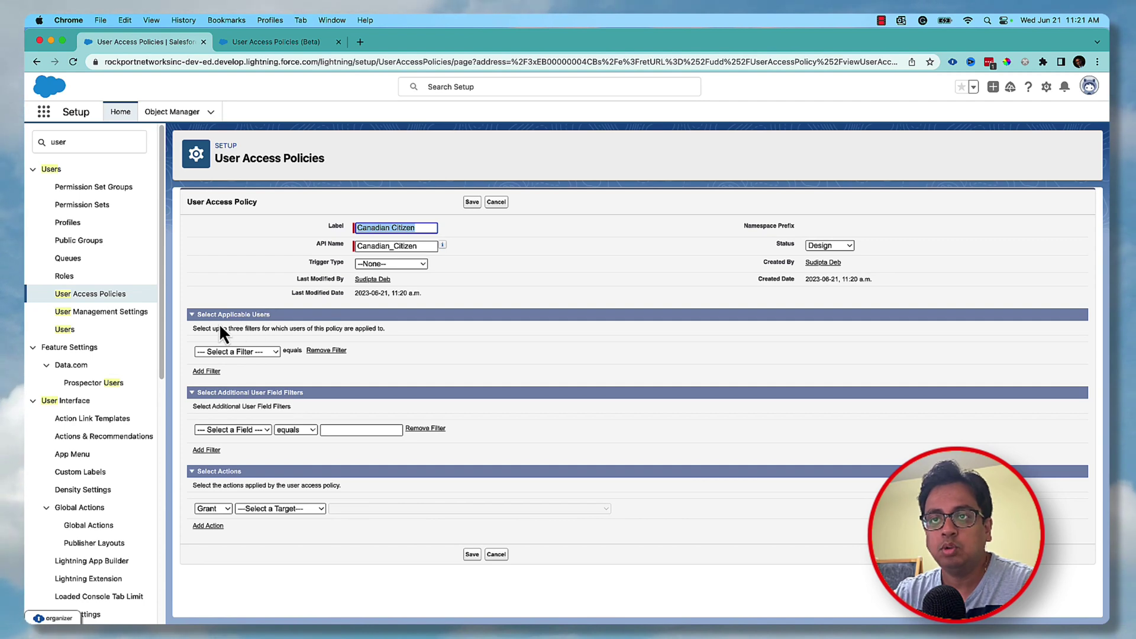
click(244, 354)
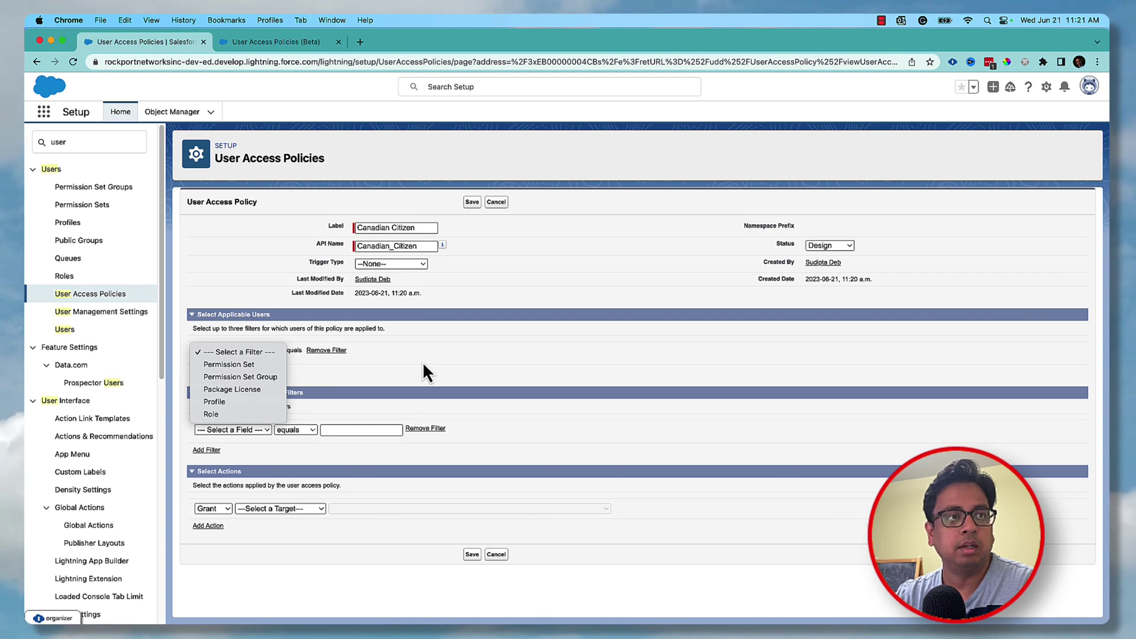
click(456, 371)
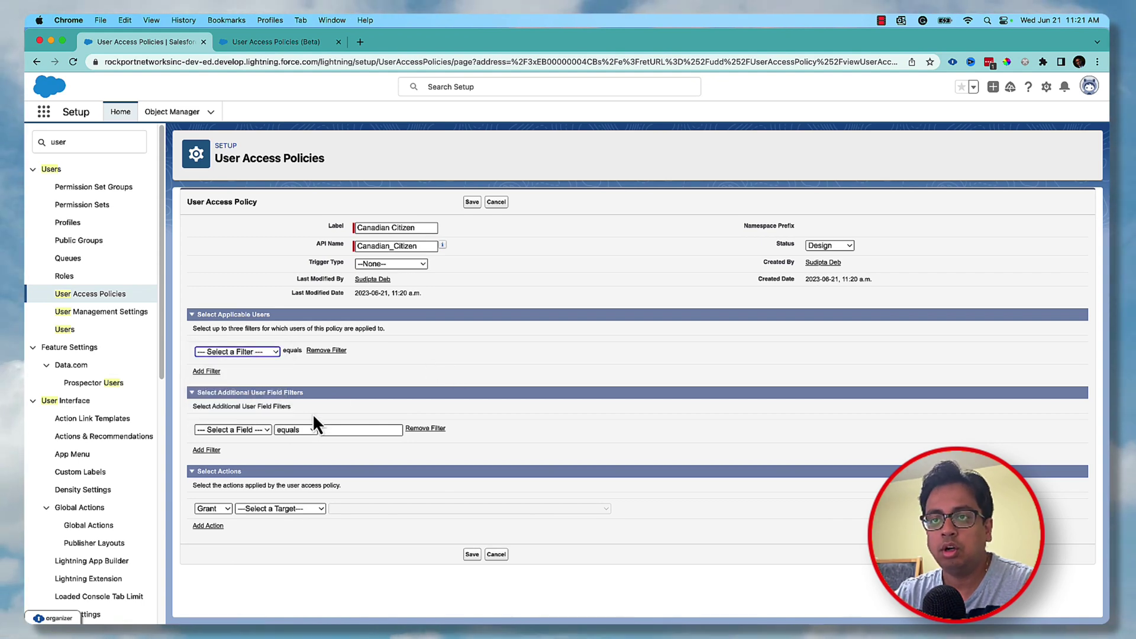
click(265, 431)
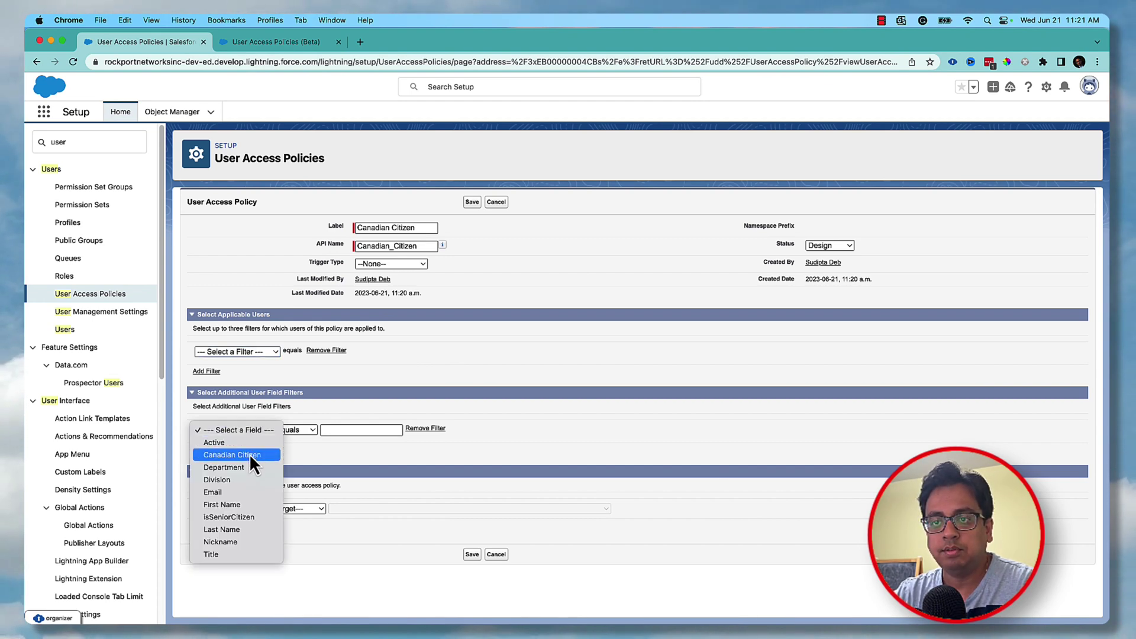
click(250, 455)
click(339, 430)
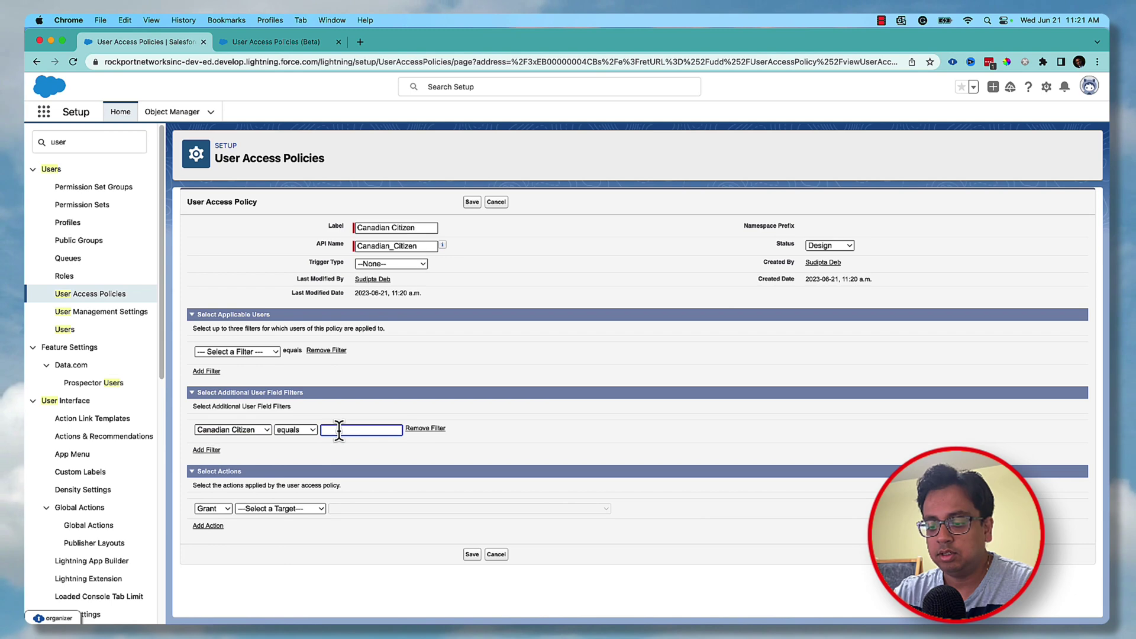
text(true)
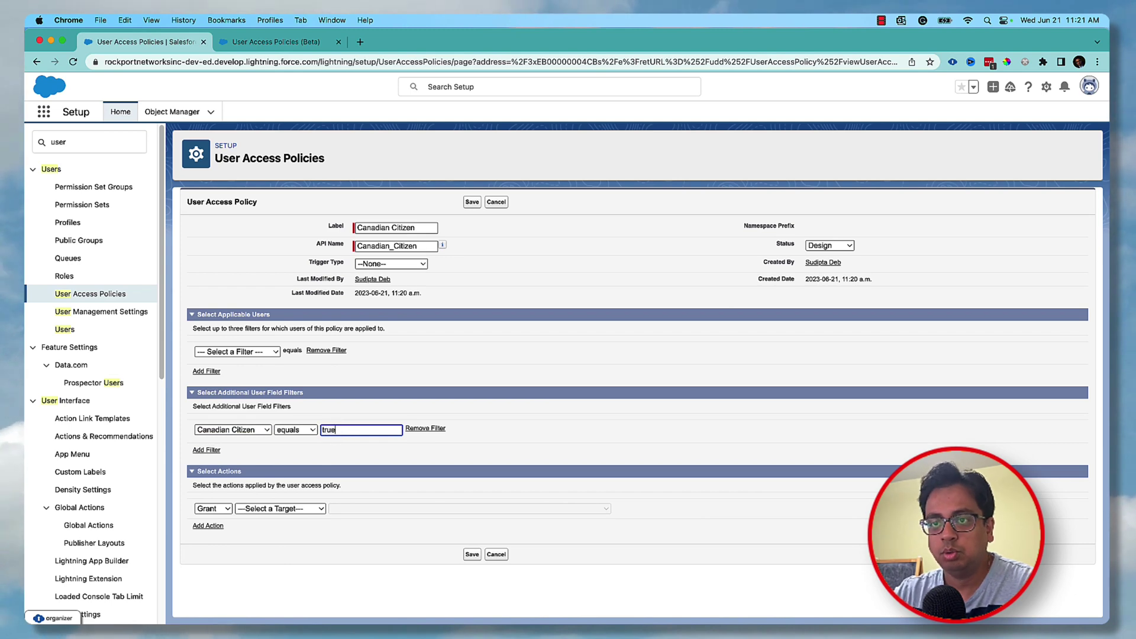
click(467, 468)
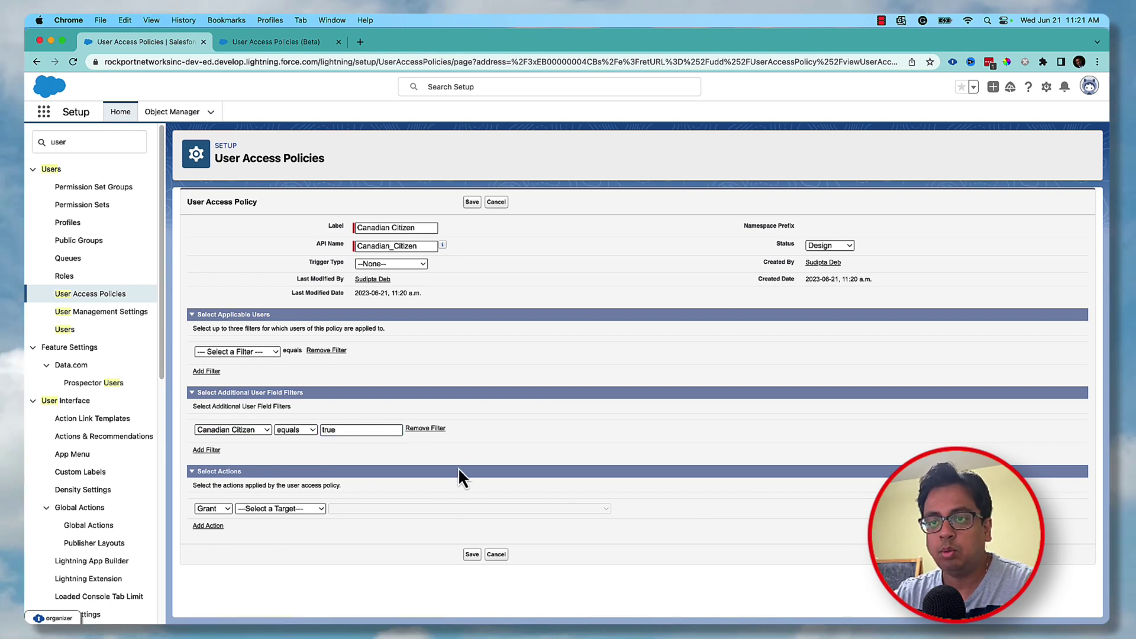
Set the policy's first action to grant the permission set Canadian_Citizen_Permission_Set.
click(225, 510)
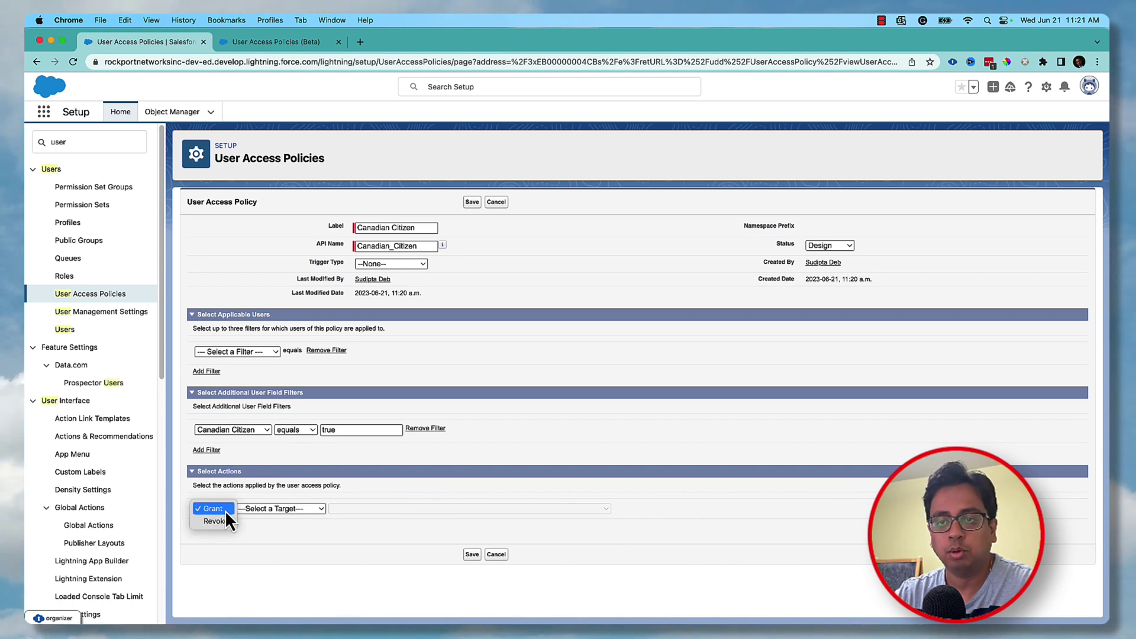
click(225, 511)
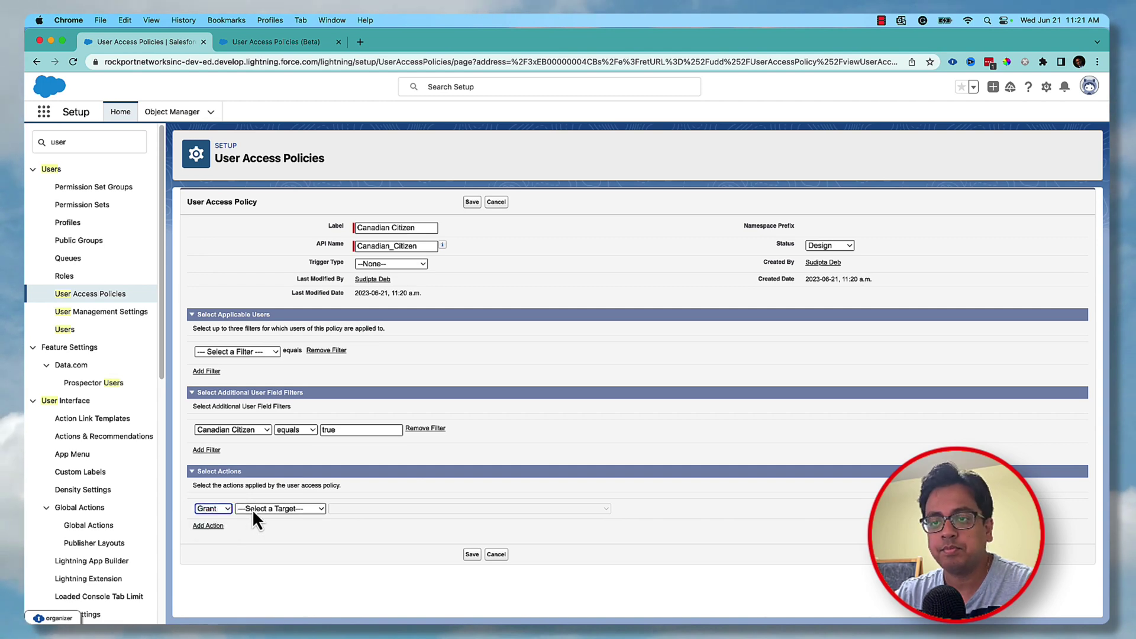
click(275, 509)
click(287, 520)
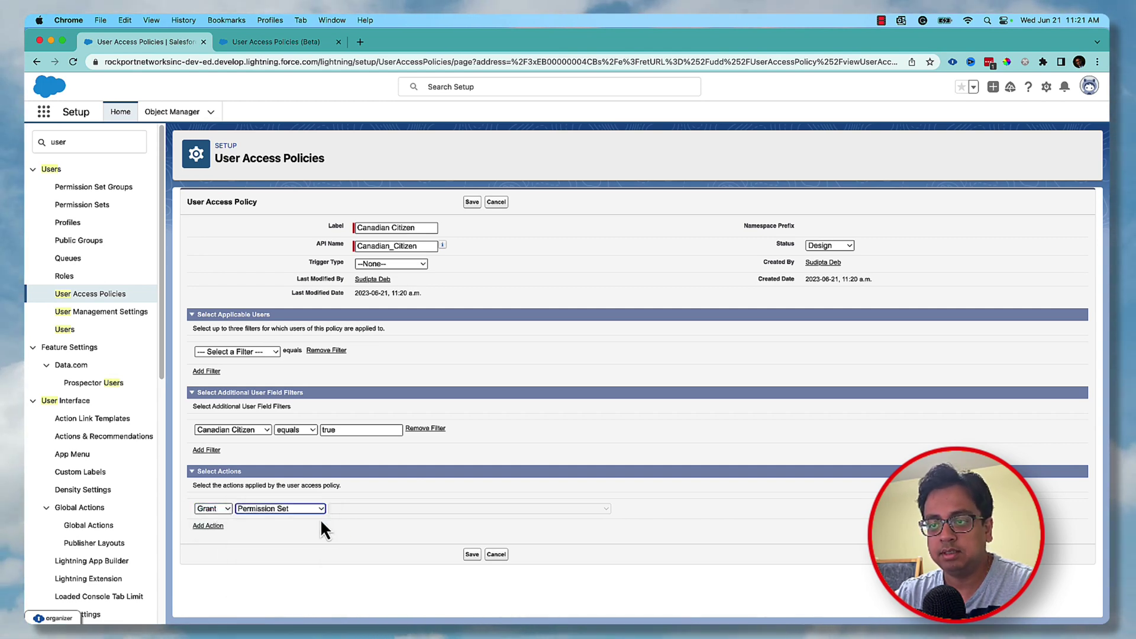
click(367, 509)
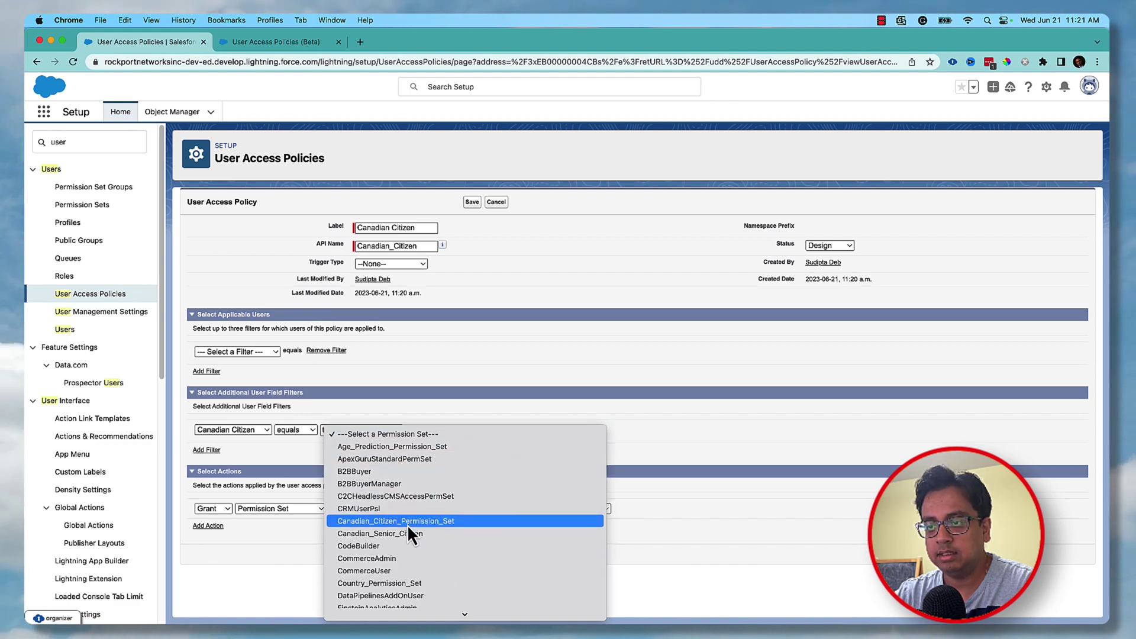
click(408, 524)
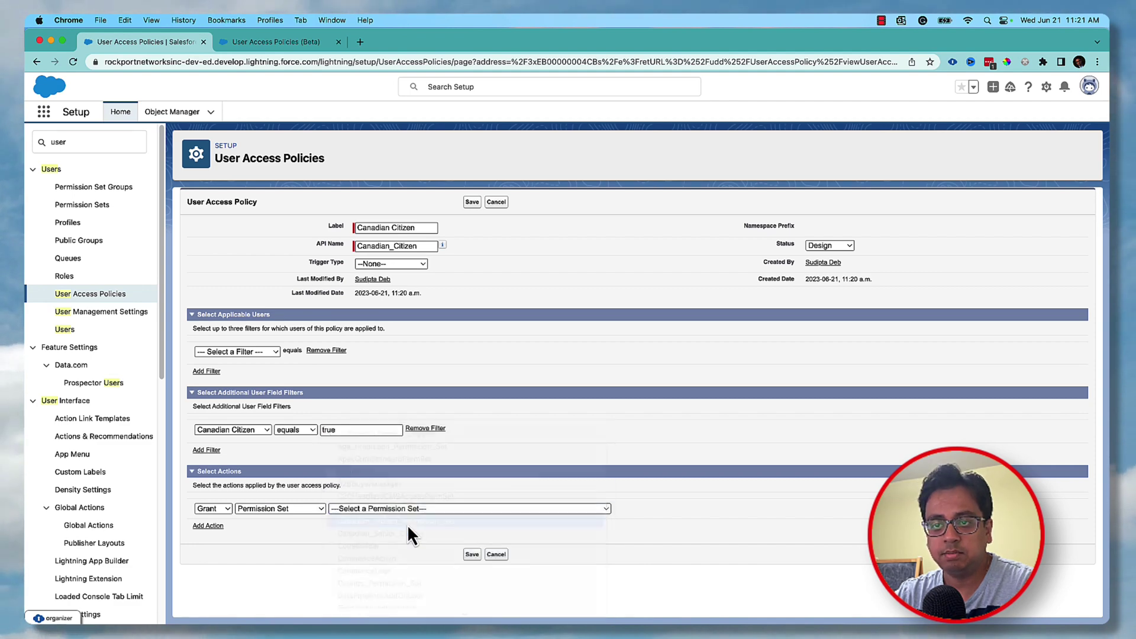
Add a second action granting the Canadian_Citizens group and save the policy.
click(222, 528)
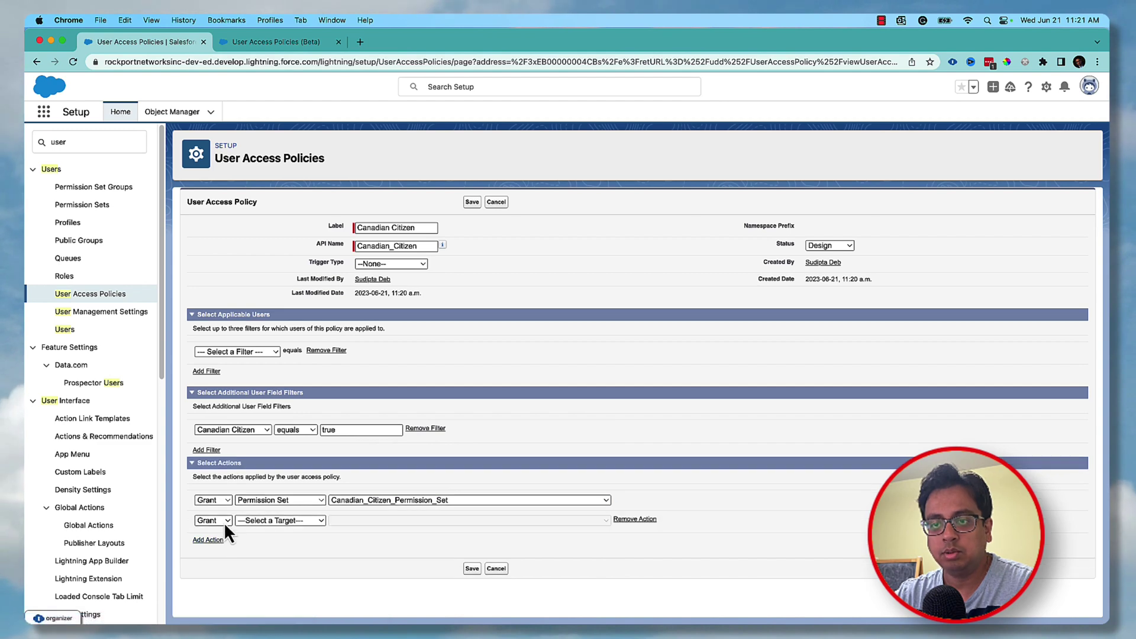
click(297, 520)
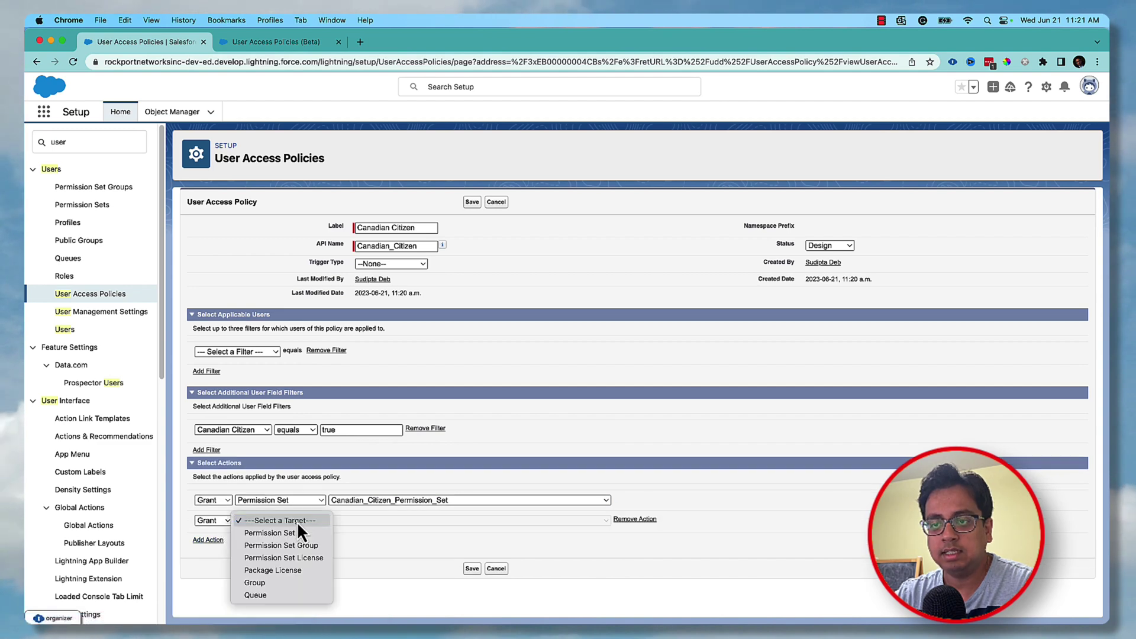
click(289, 584)
click(409, 520)
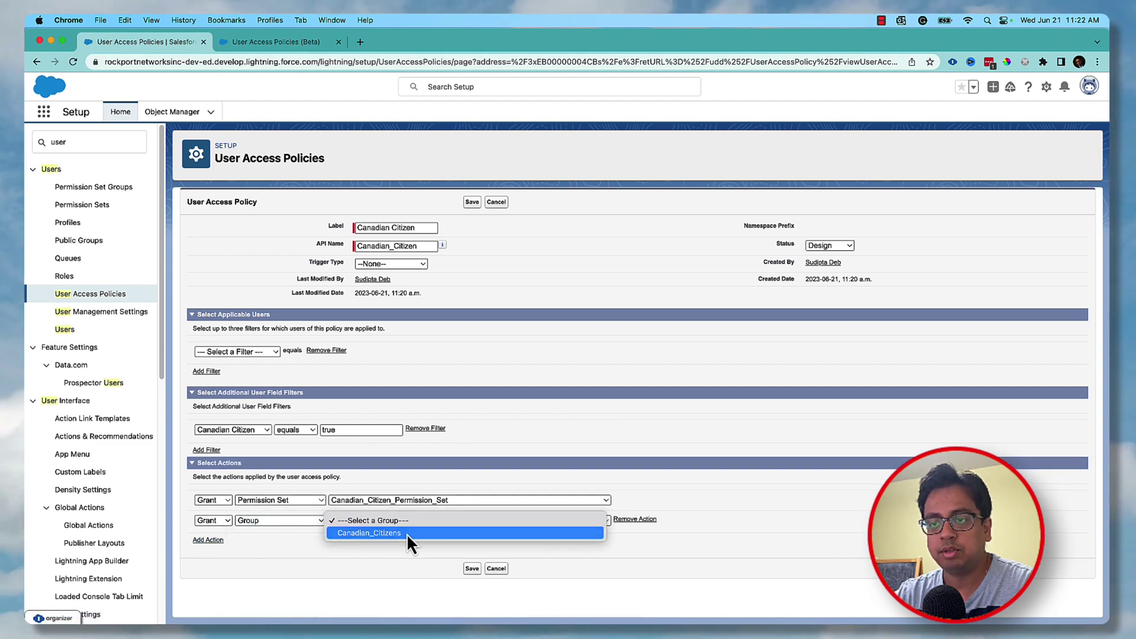
click(407, 534)
click(474, 569)
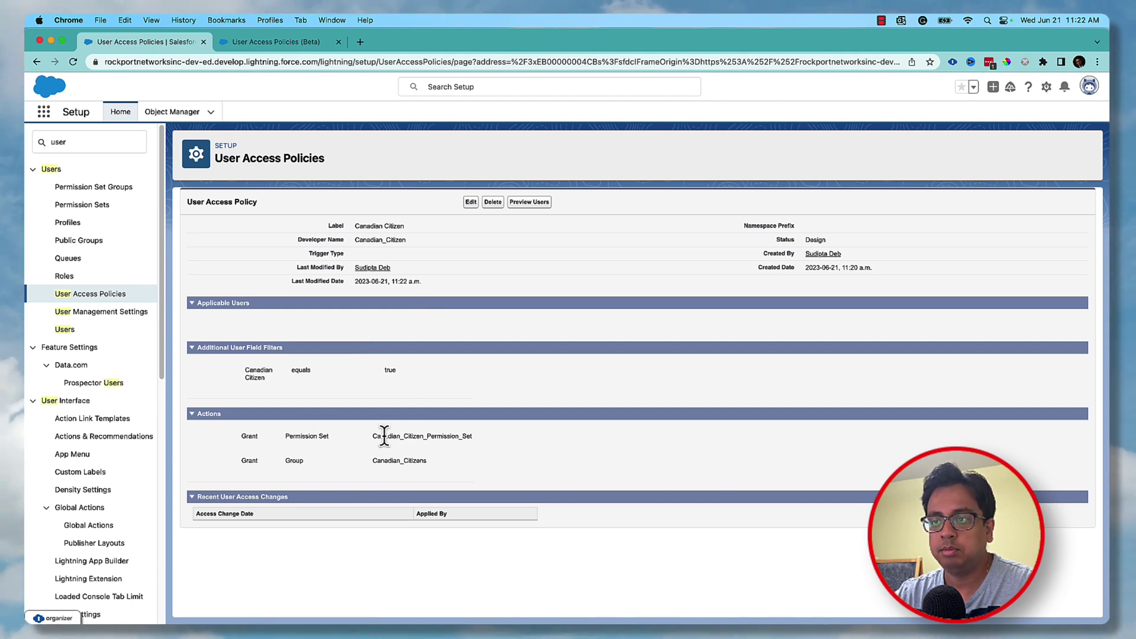
drag(385, 436, 454, 437)
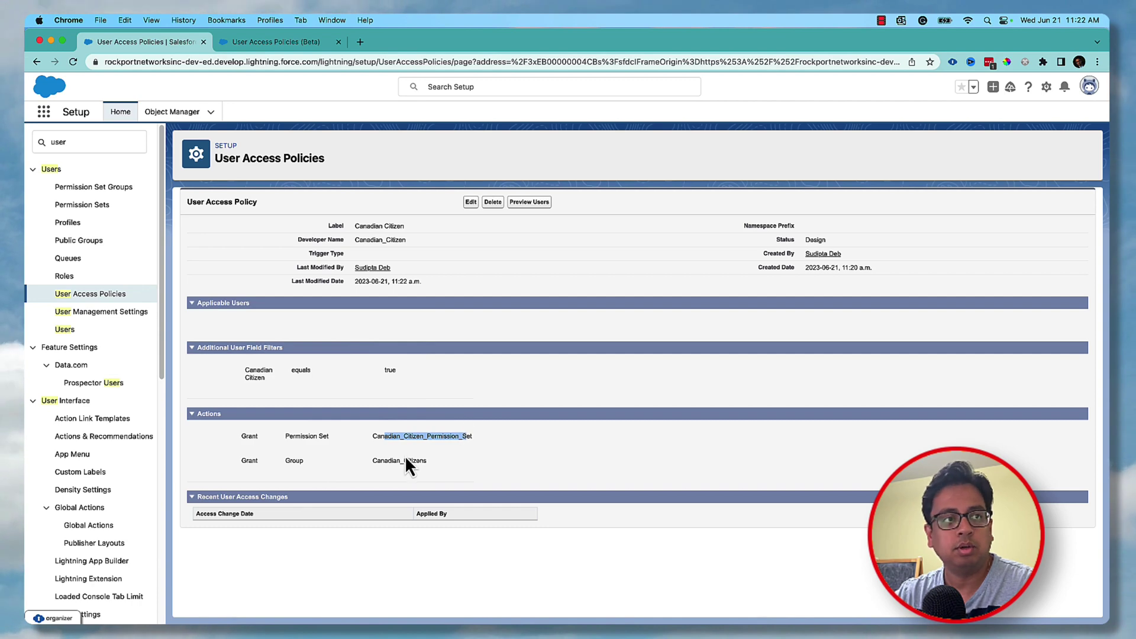
drag(393, 461, 432, 465)
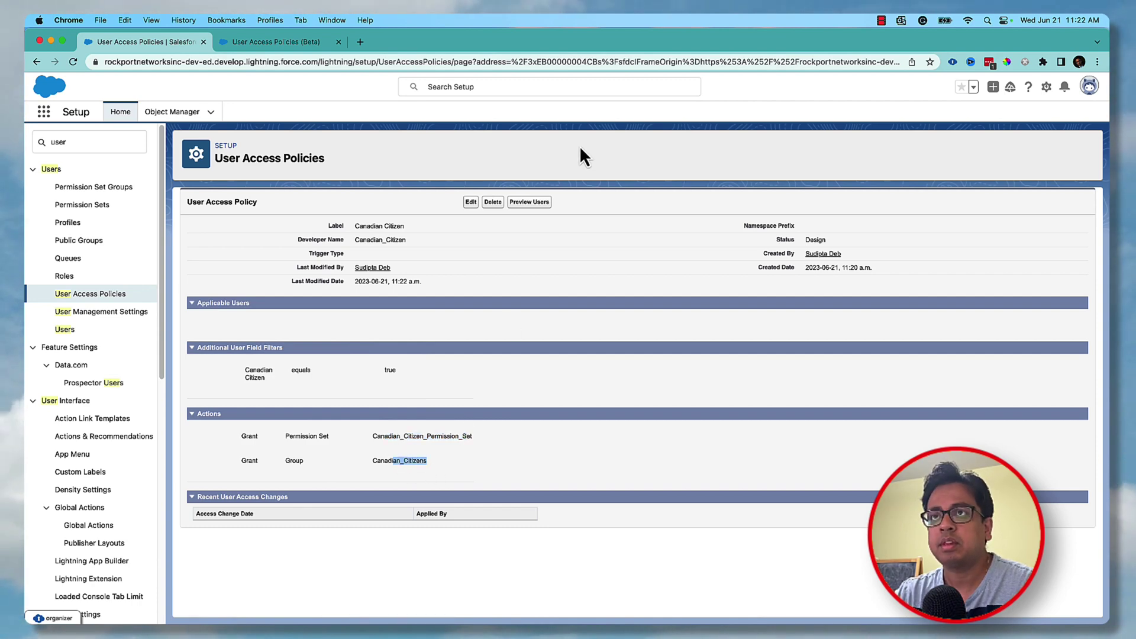
Find Public Groups in Setup with "group", open it in a new browser tab, and view the Canadian Citizens group.
double_click(58, 142)
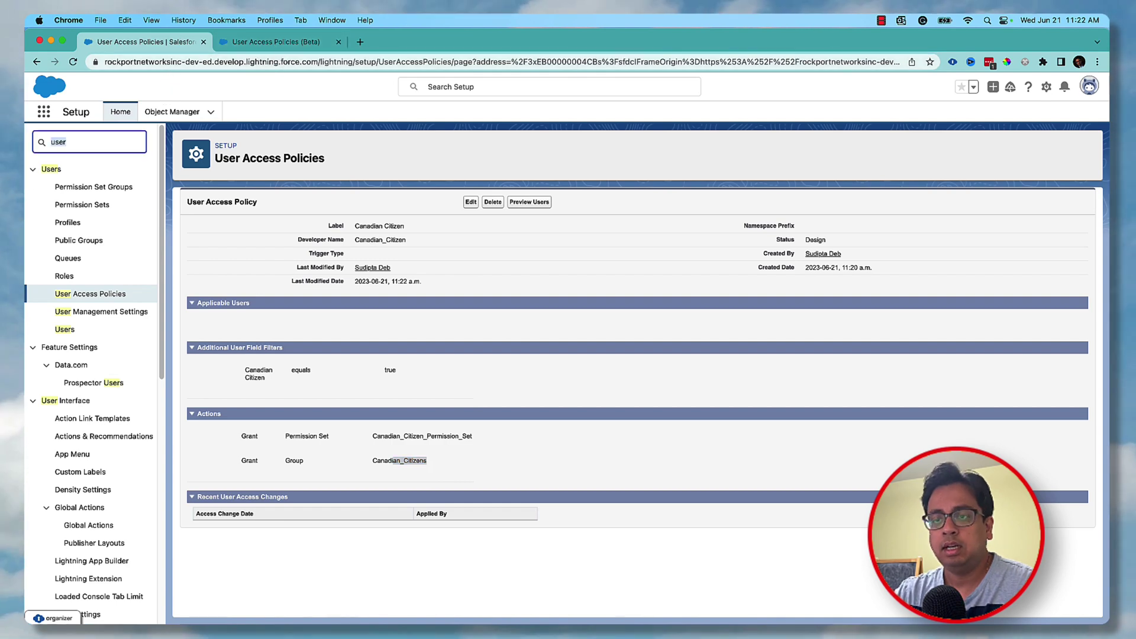
text(group)
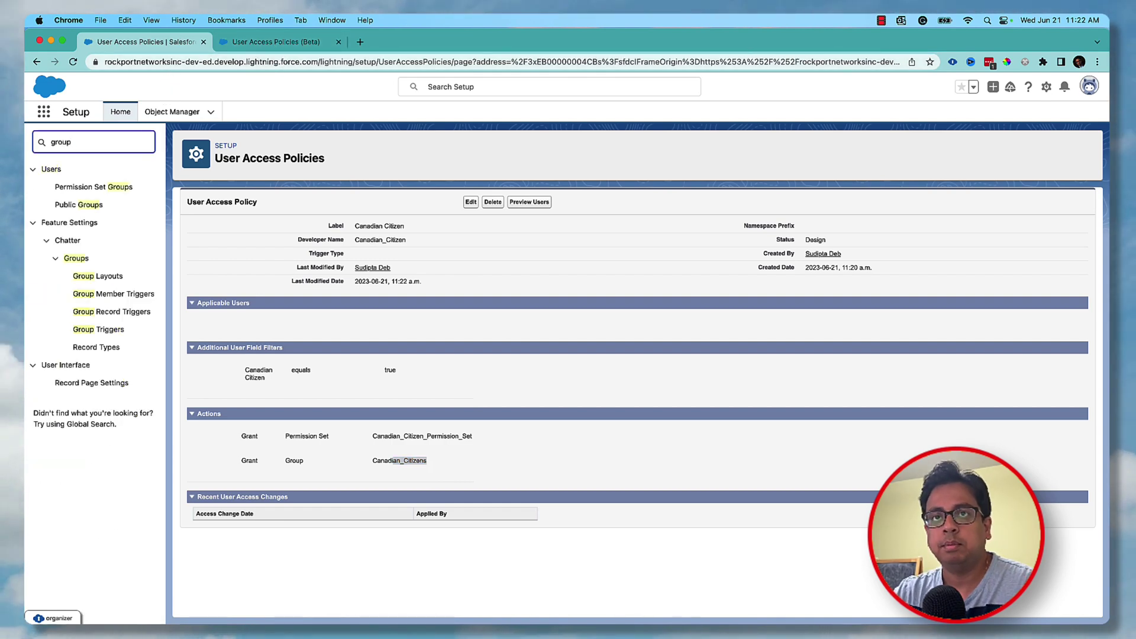
right_click(86, 205)
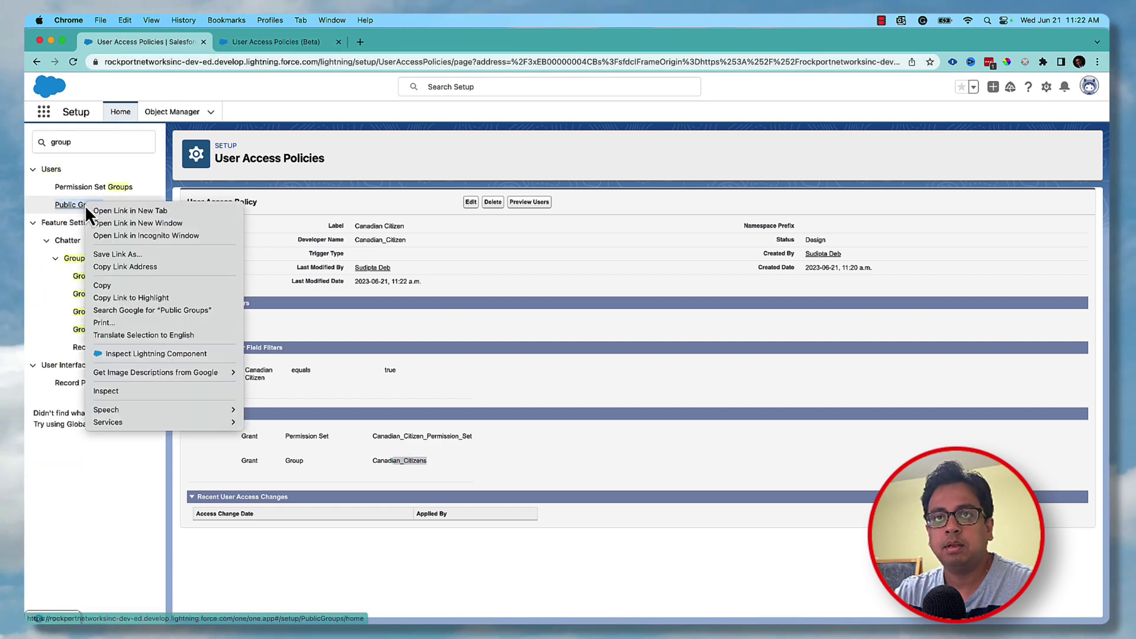
click(147, 210)
click(245, 43)
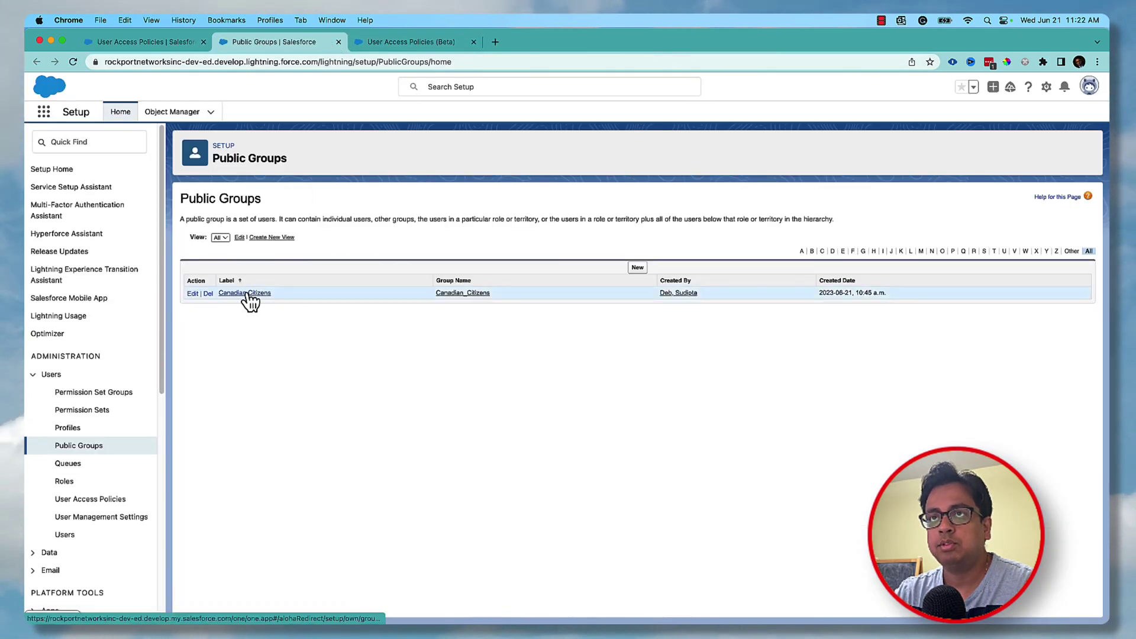
click(246, 293)
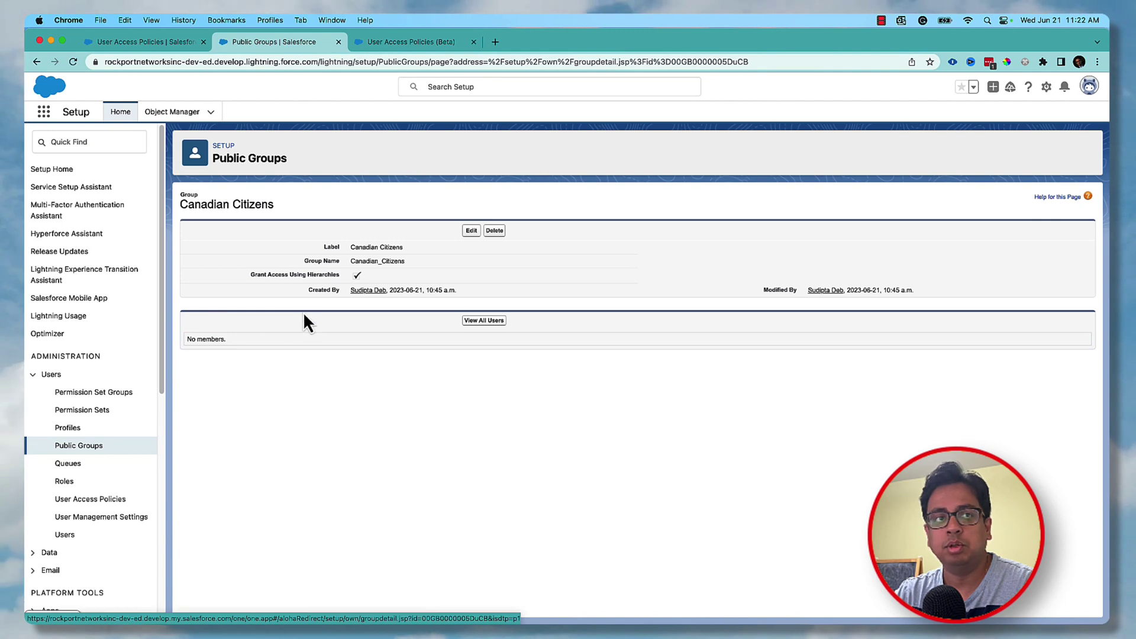
Duplicate the group's browser tab, open the personal Advanced User Details there, and view the full list of permission set assignments.
right_click(305, 43)
click(339, 115)
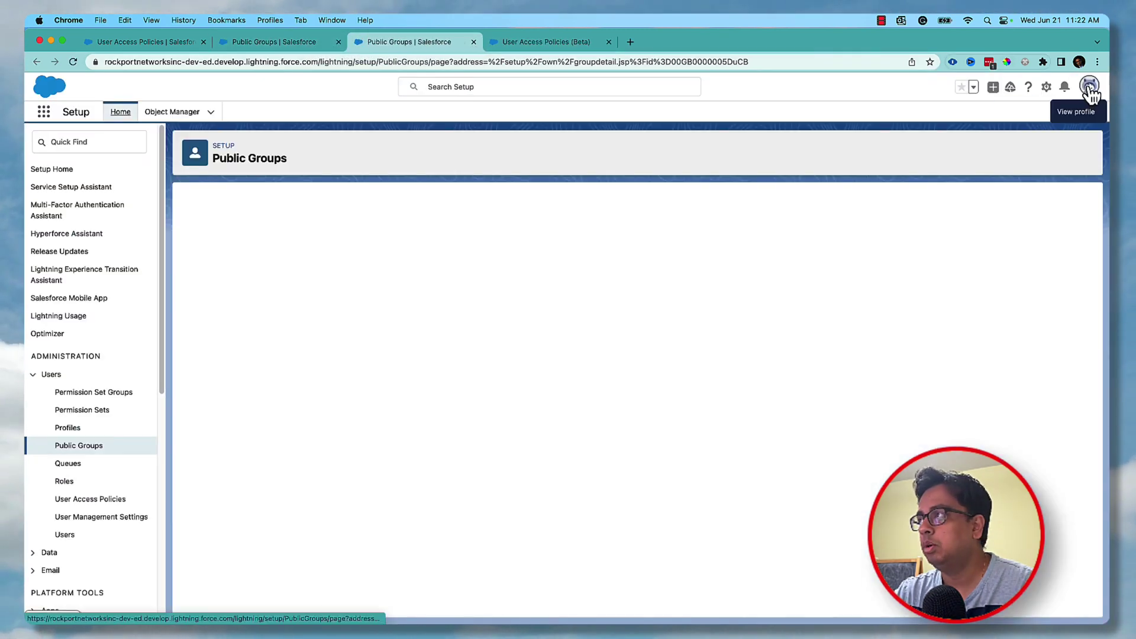
click(1085, 90)
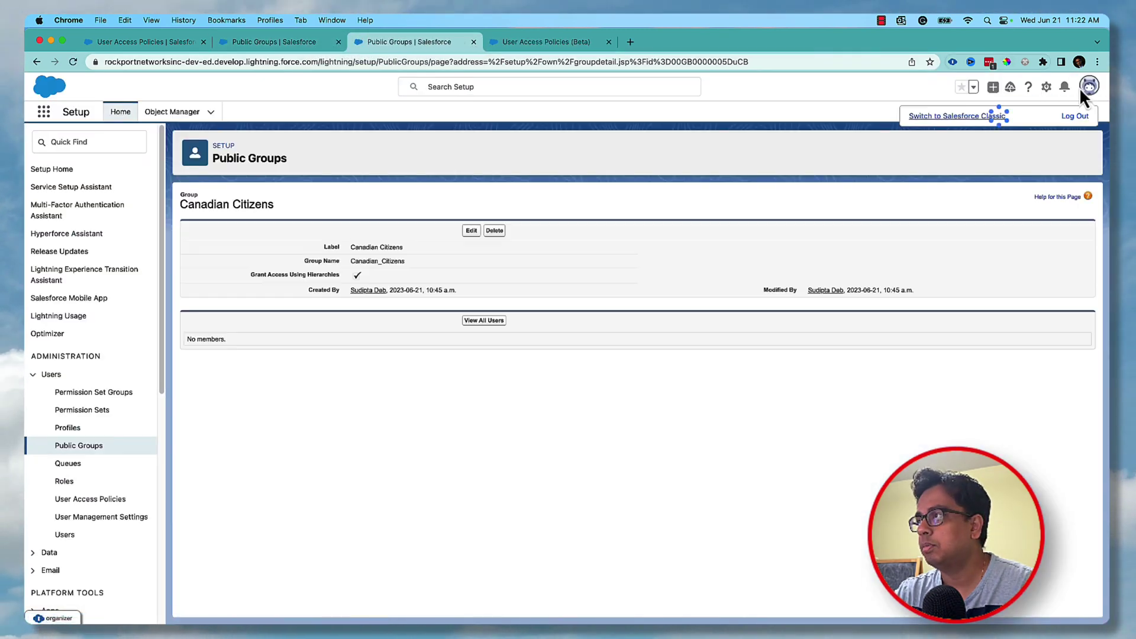
click(952, 144)
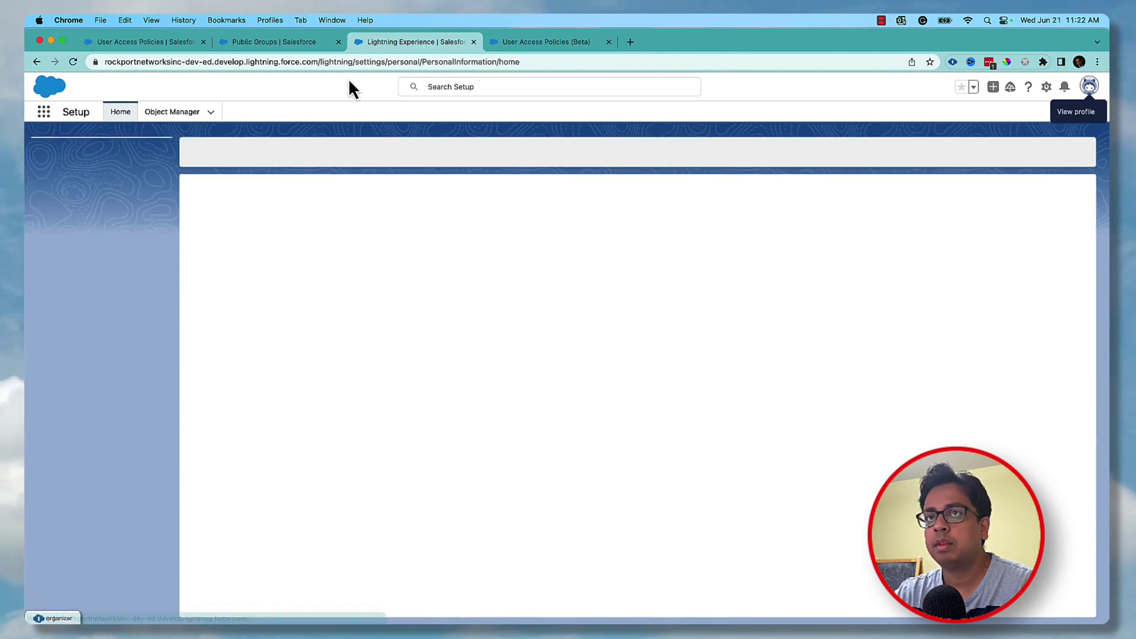
click(98, 202)
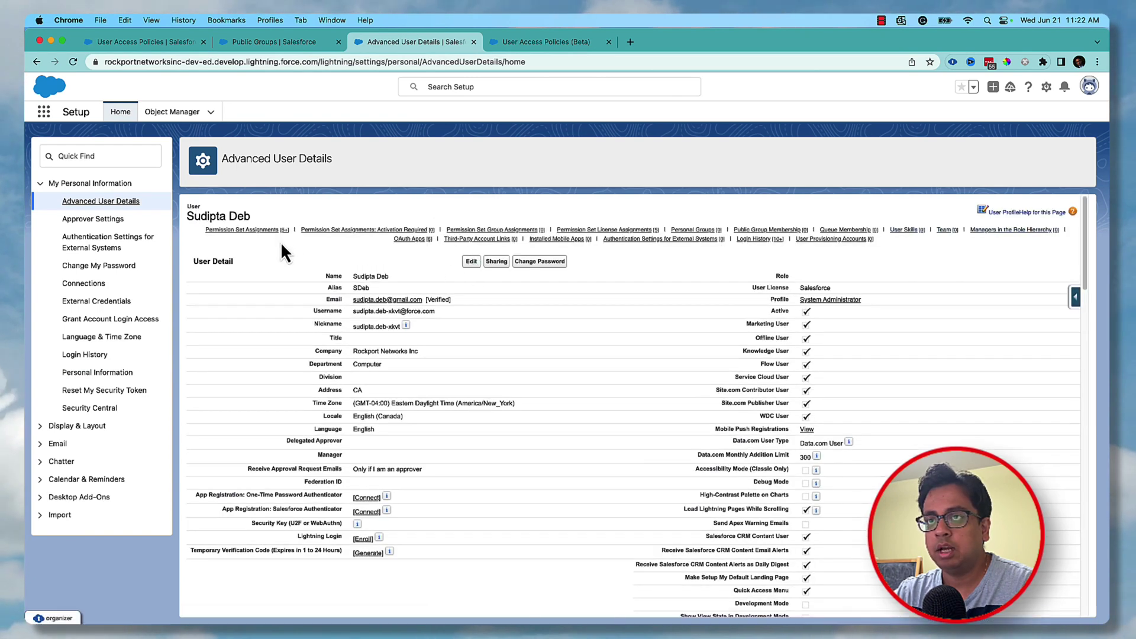
click(273, 230)
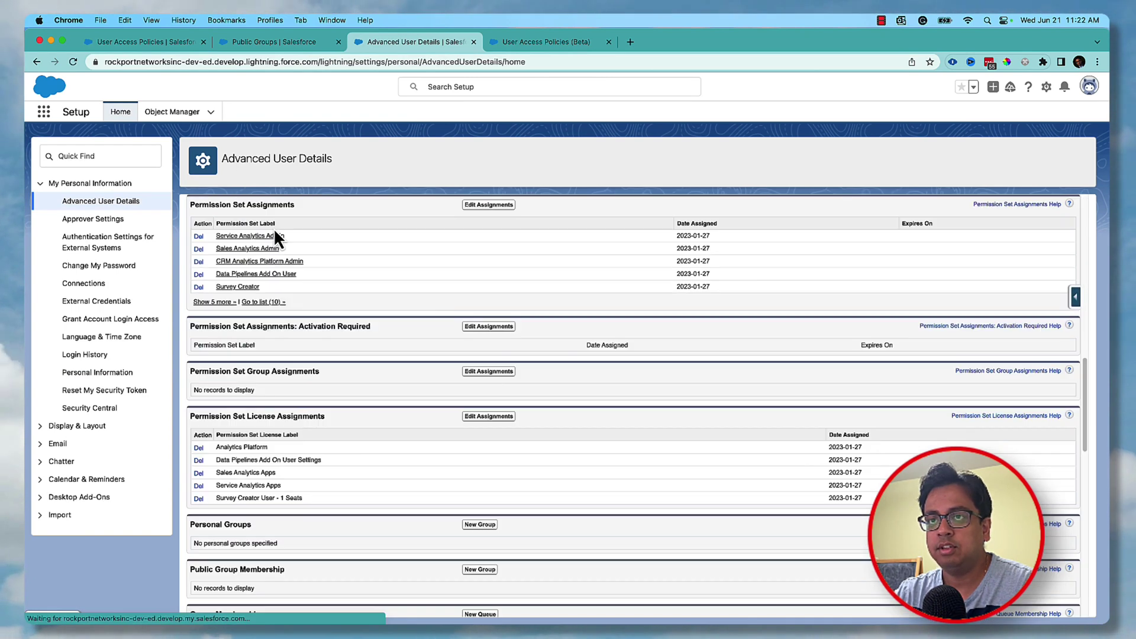
click(224, 302)
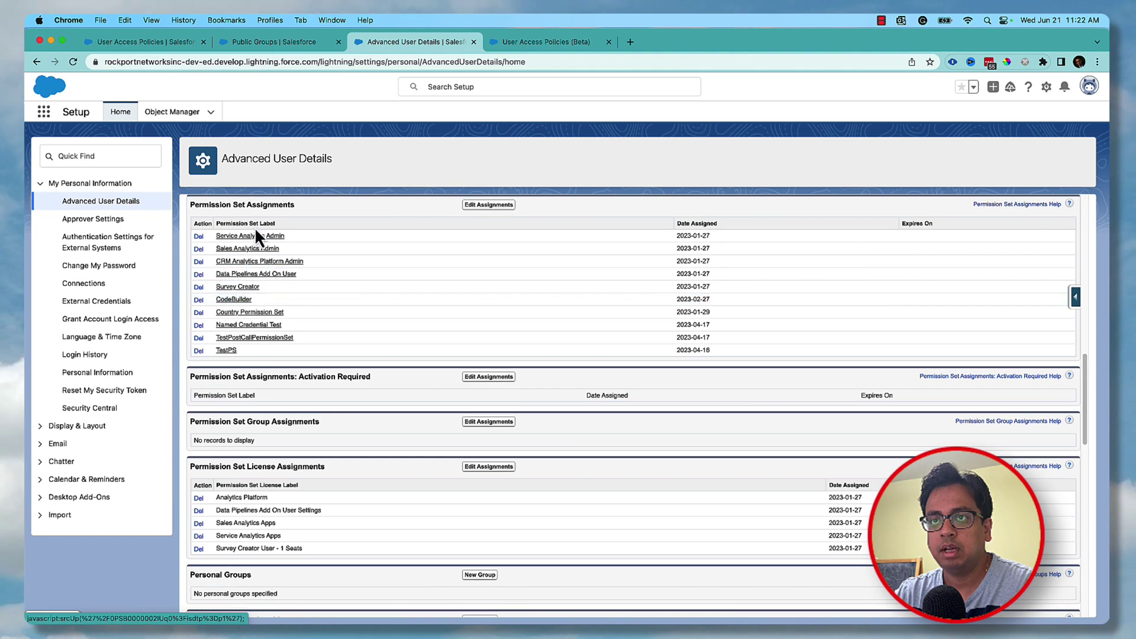
Edit the user record to mark the user as a Canadian Citizen, and save it.
scroll(303, 302, up, 5)
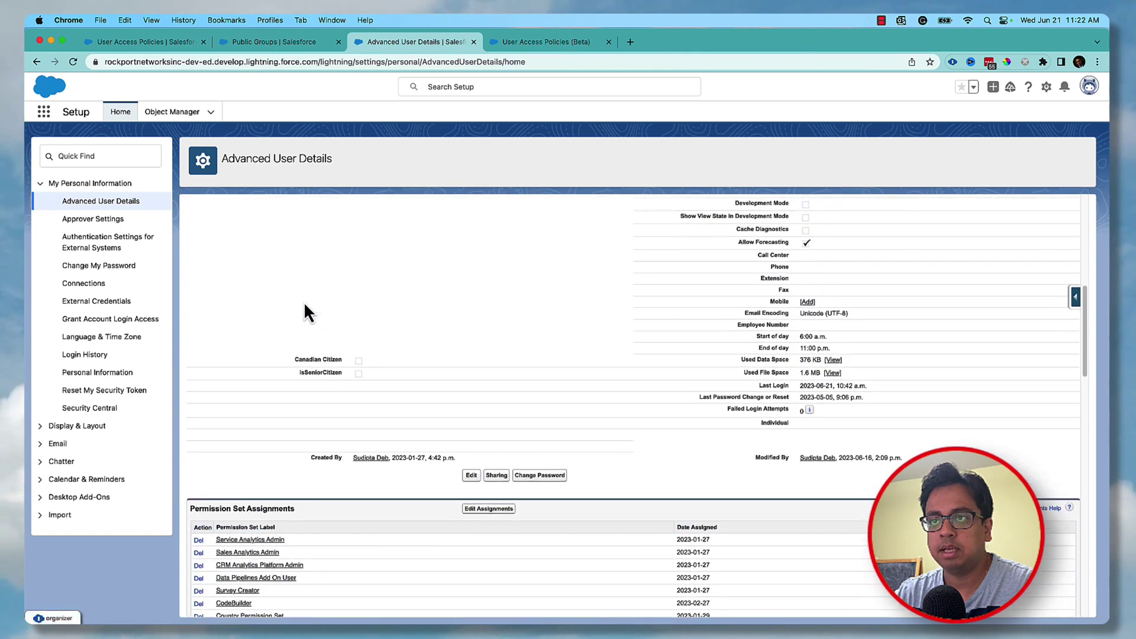
click(470, 476)
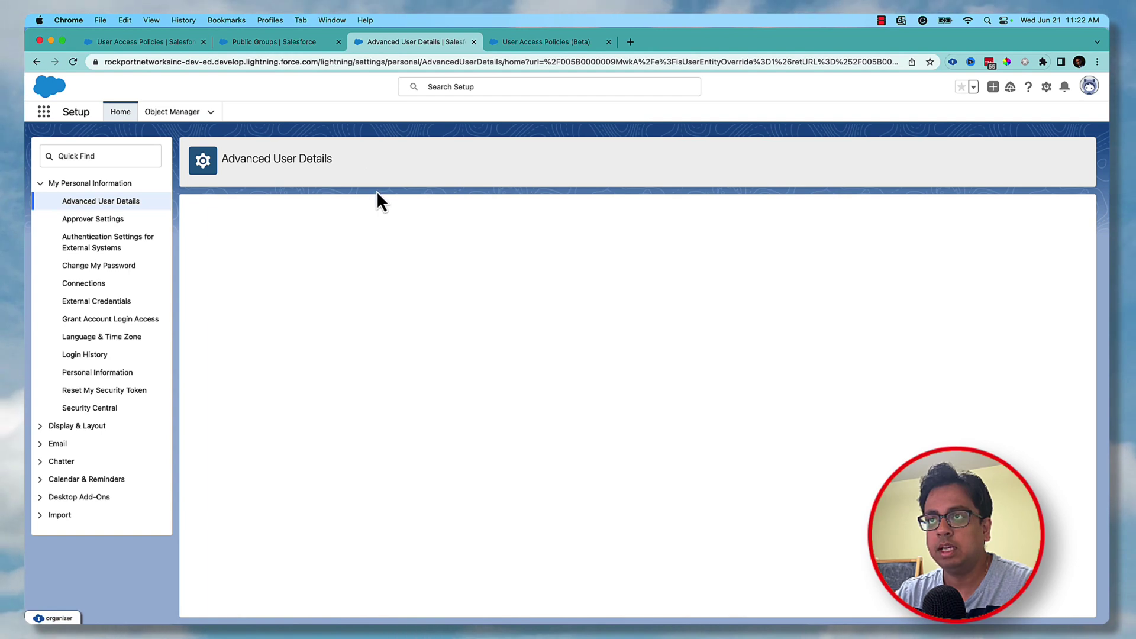
scroll(439, 265, down, 5)
scroll(439, 265, down, 2)
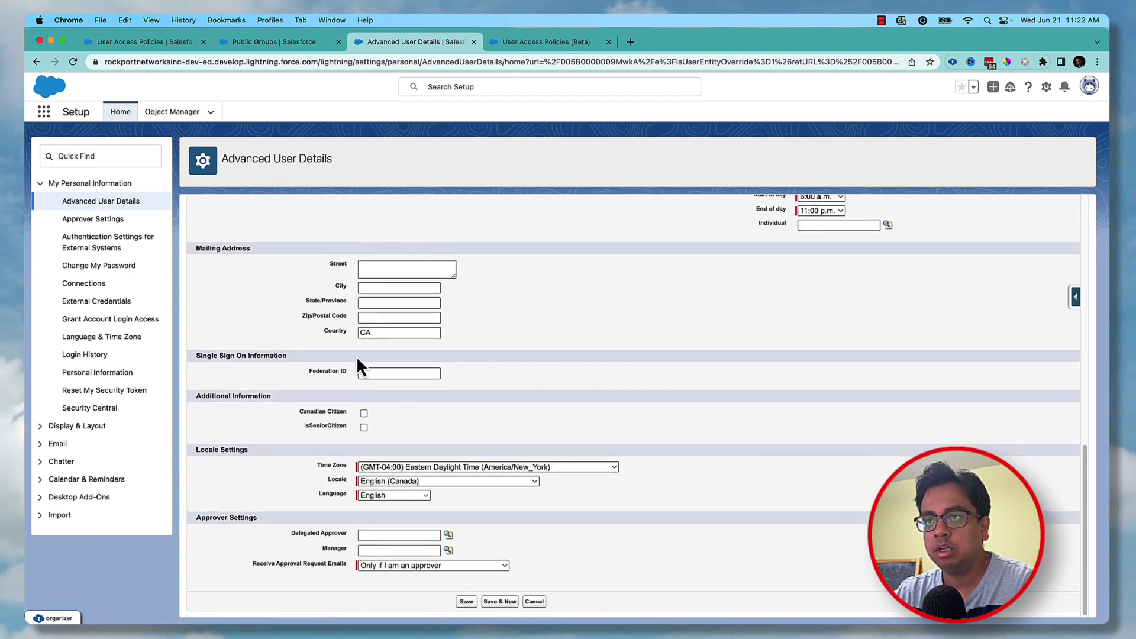
click(363, 413)
click(466, 602)
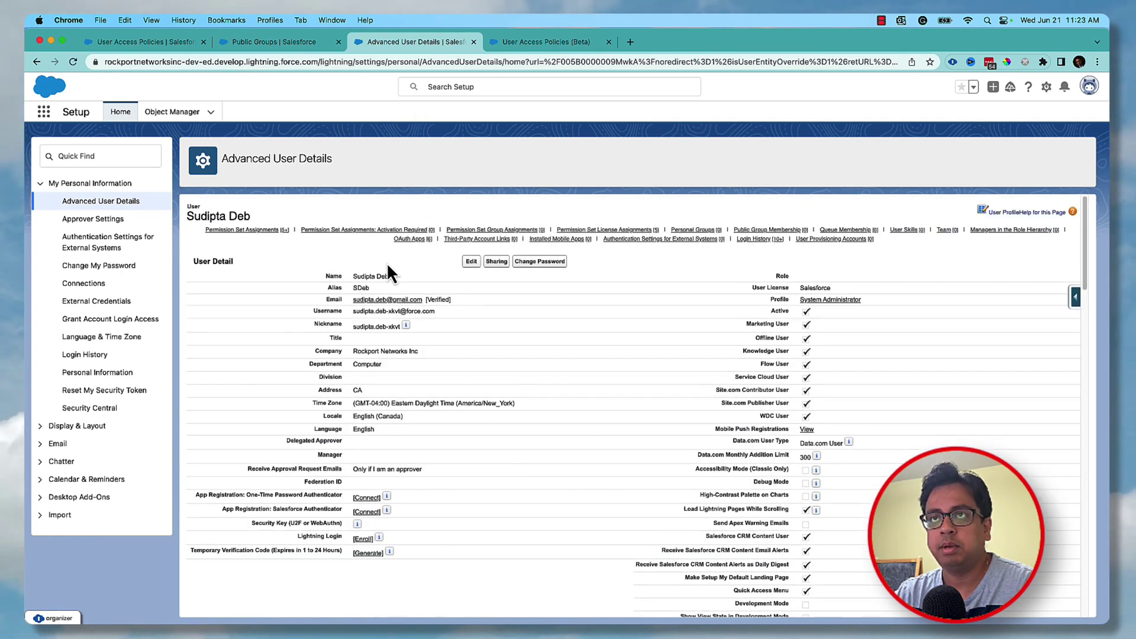
Return to the Canadian Citizens public group and reload its page to check the members.
click(185, 47)
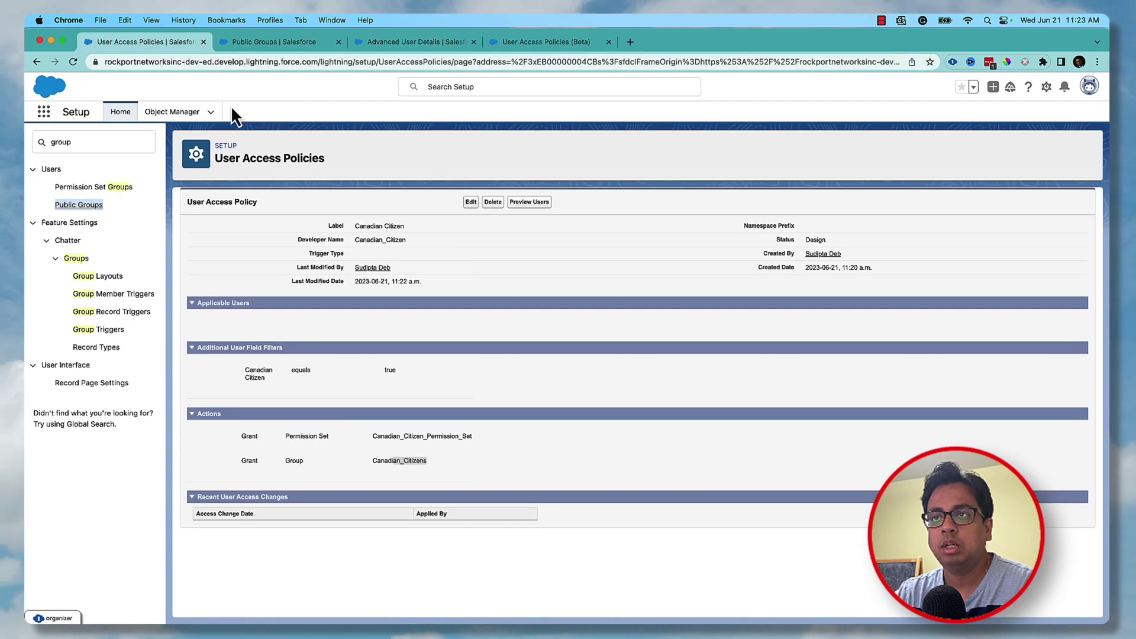
click(421, 42)
click(299, 43)
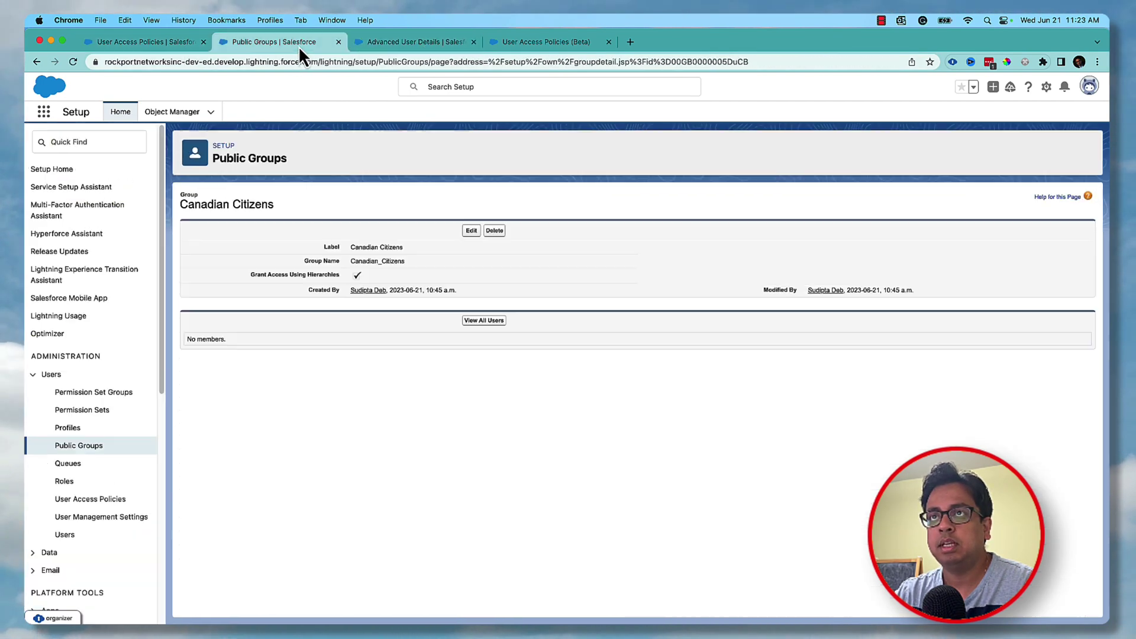
click(73, 61)
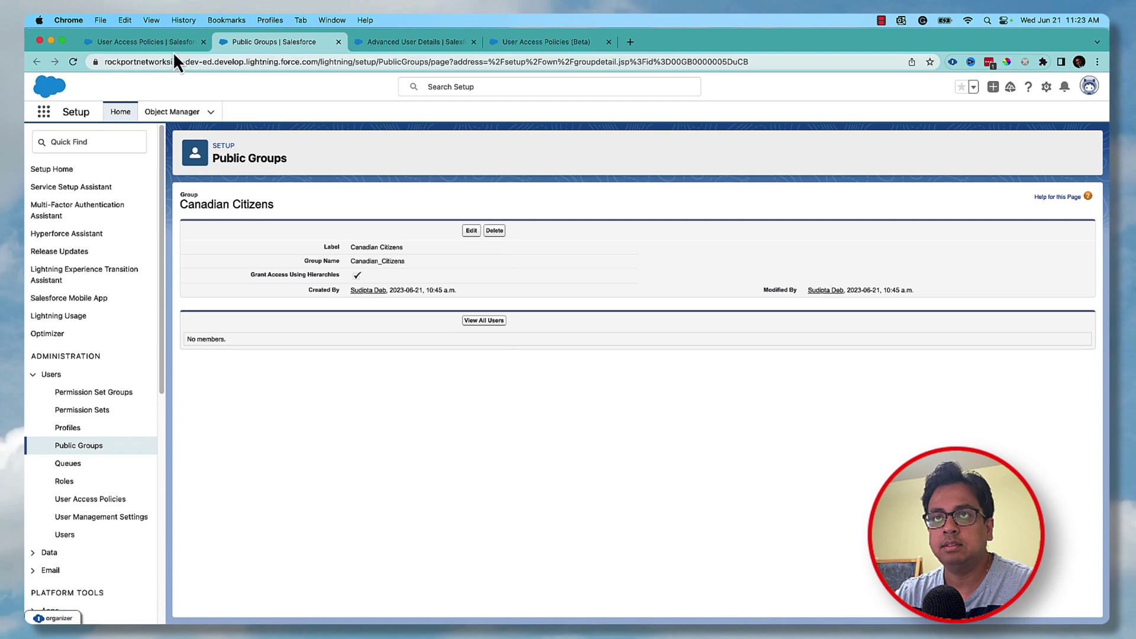
Open the Canadian Citizen user access policy for editing and examine the available Trigger Type and Status options.
click(167, 43)
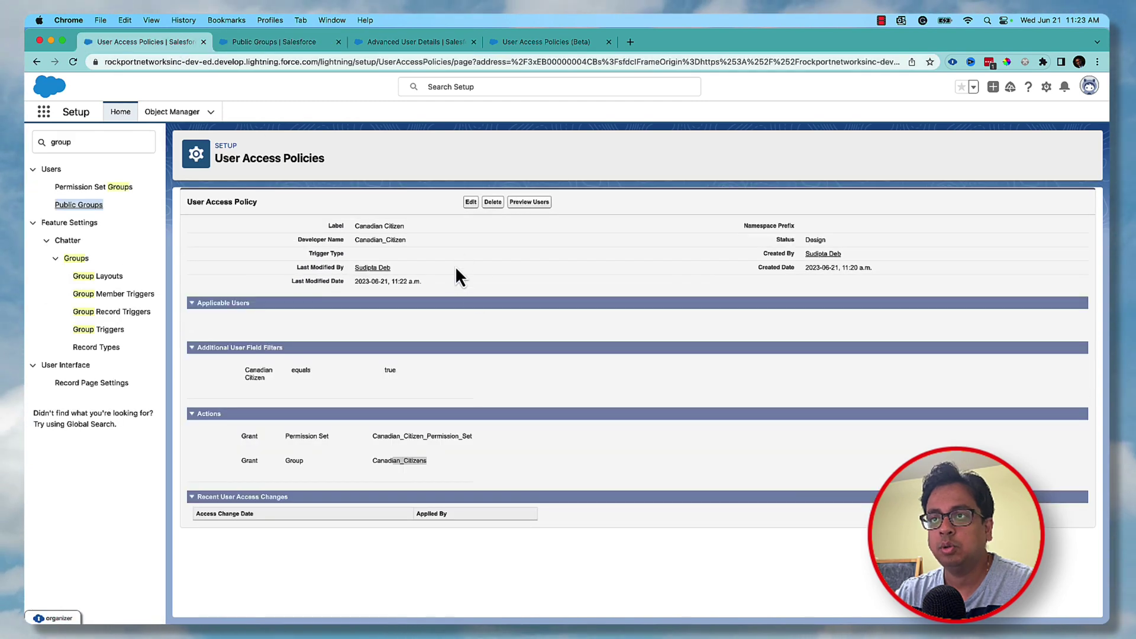
click(471, 203)
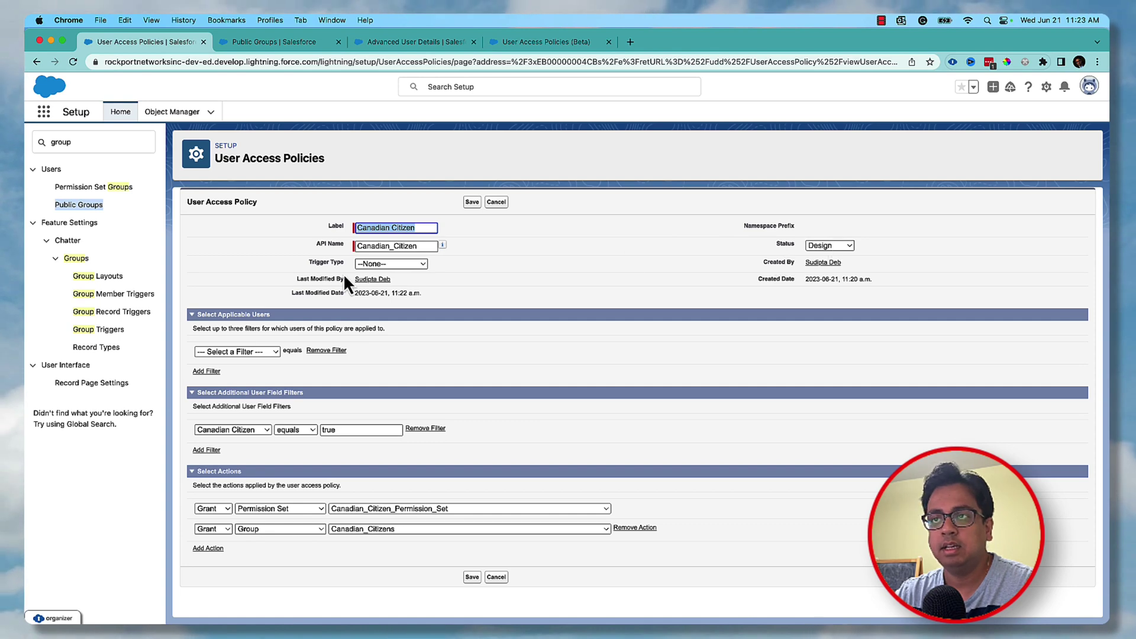
click(391, 264)
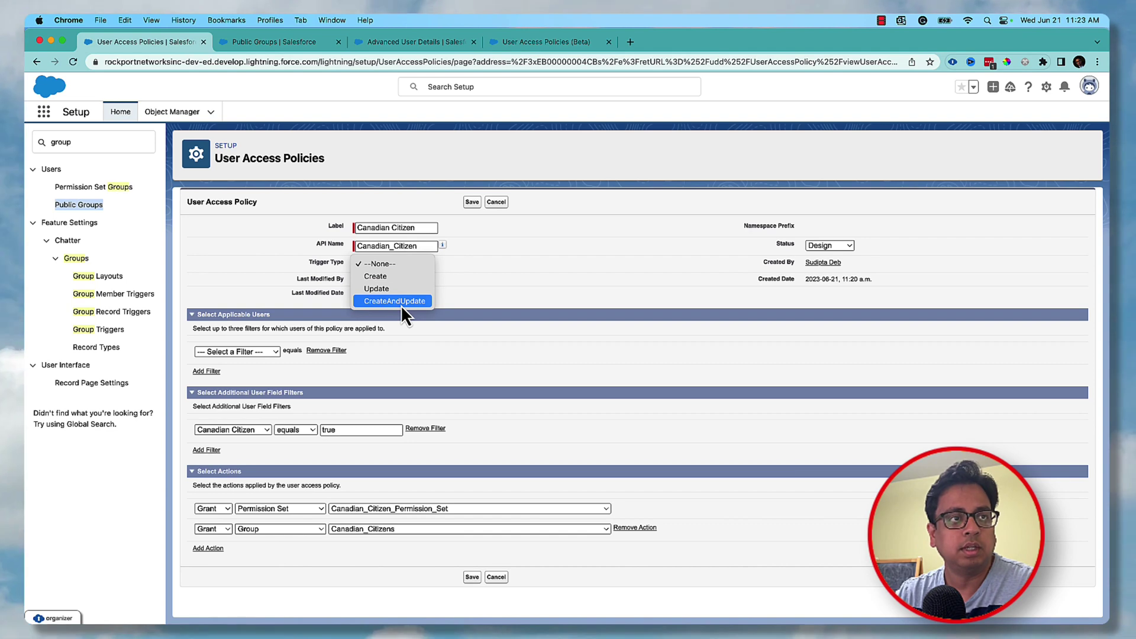
click(496, 202)
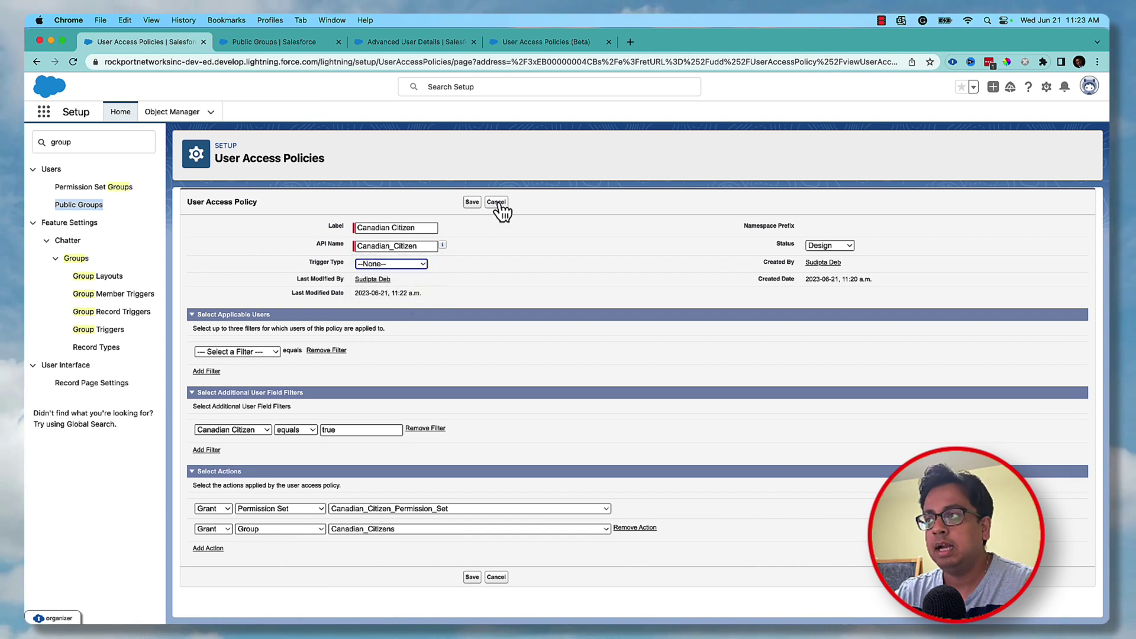
click(827, 247)
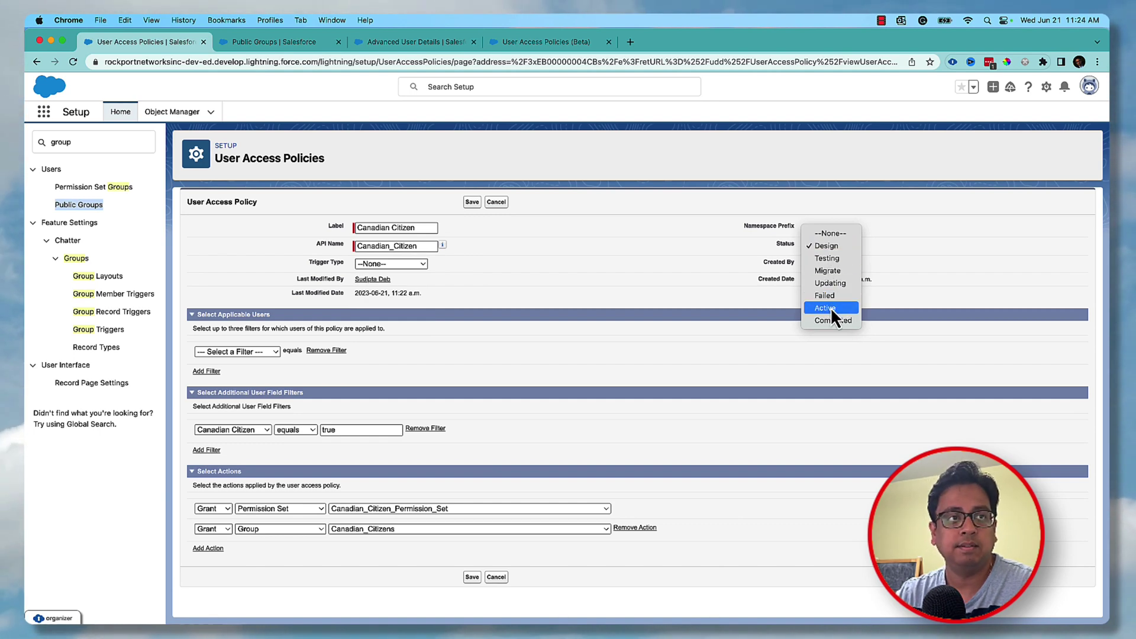
click(591, 233)
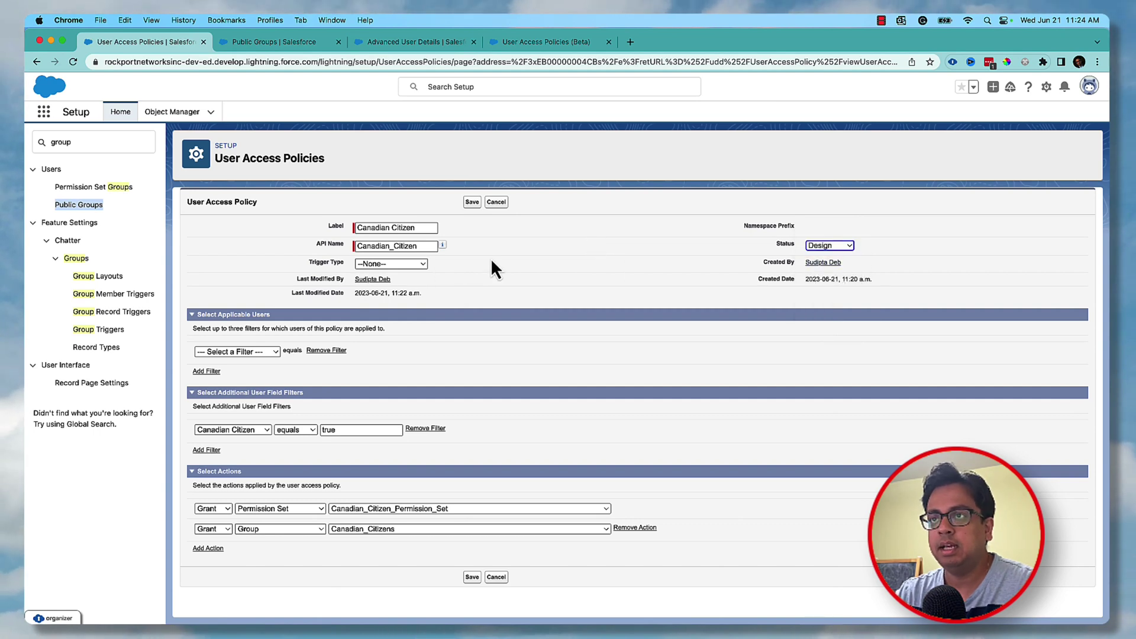
Leave editing the Canadian Citizen policy, preview its matching users, and apply the policy to the listed user.
click(496, 203)
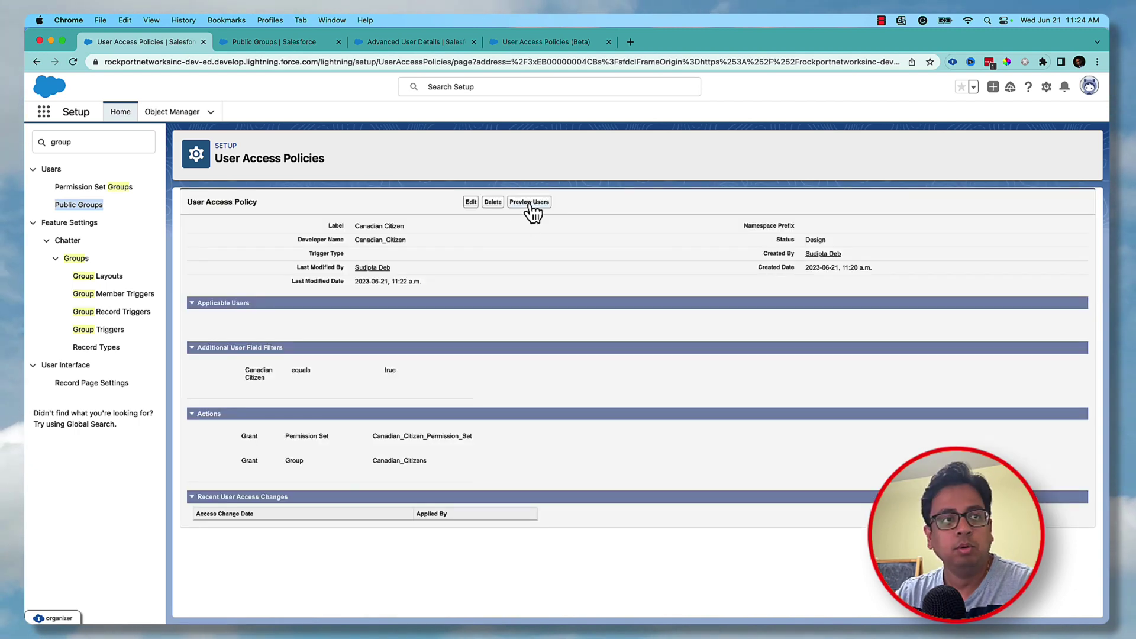
click(529, 203)
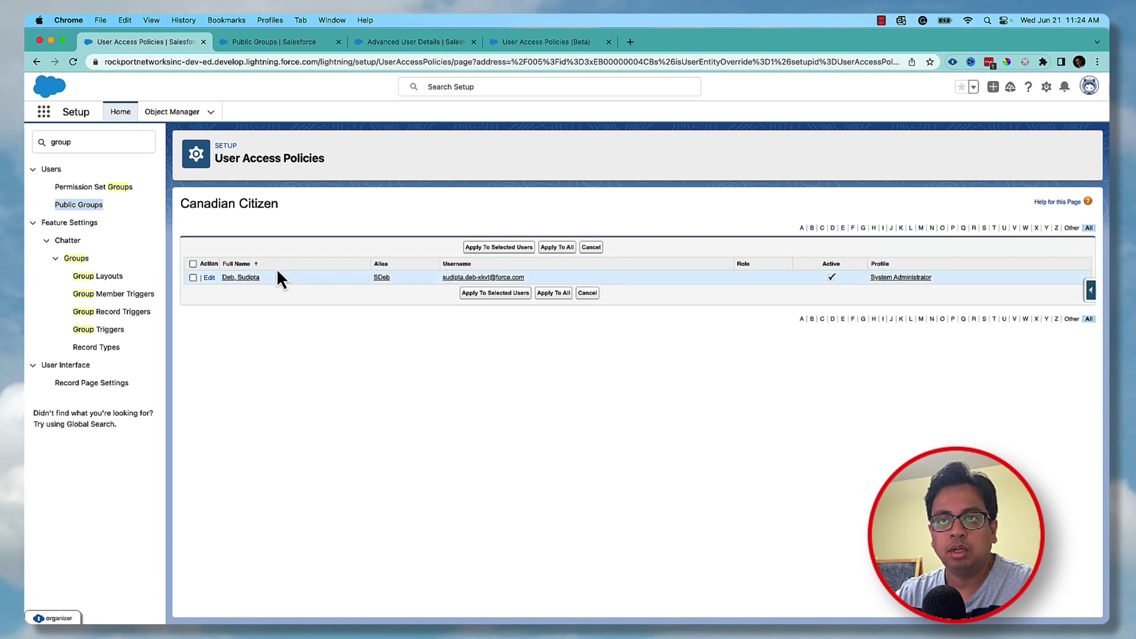
click(193, 263)
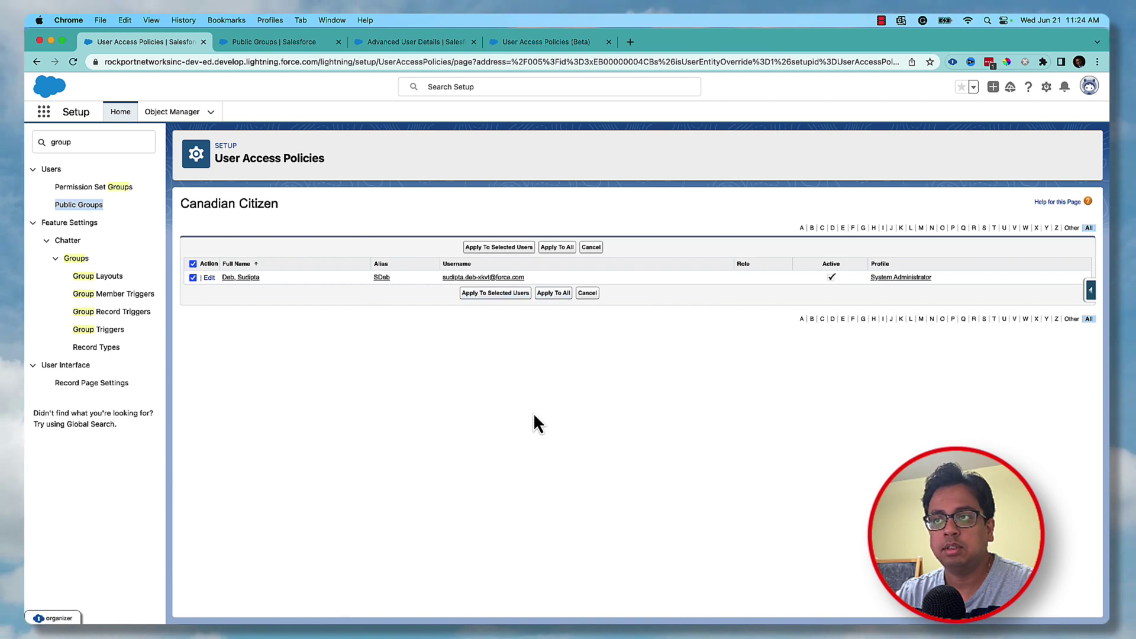
click(471, 287)
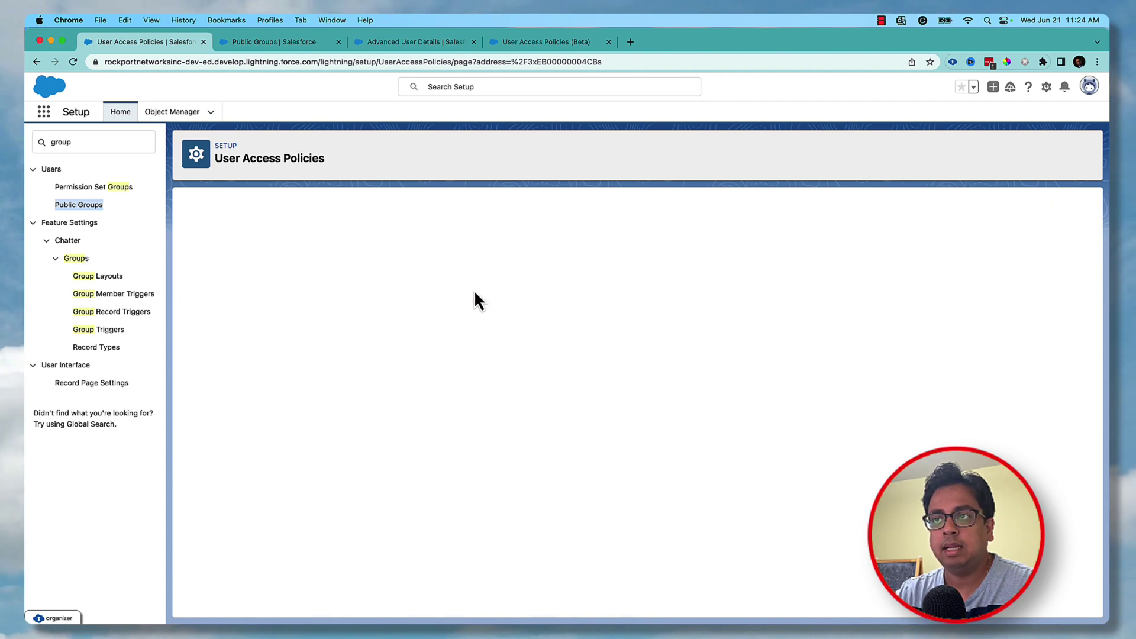
Check the reloaded Canadian Citizens group's members and the expanded permission set assignments in the user's Advanced User Details.
click(288, 46)
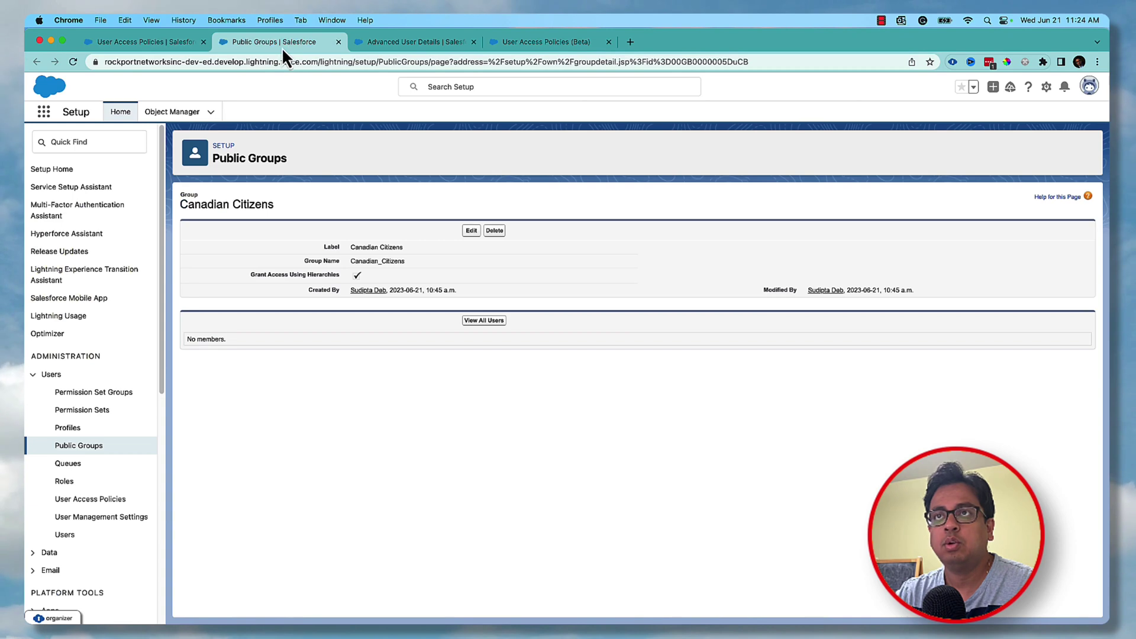
click(74, 61)
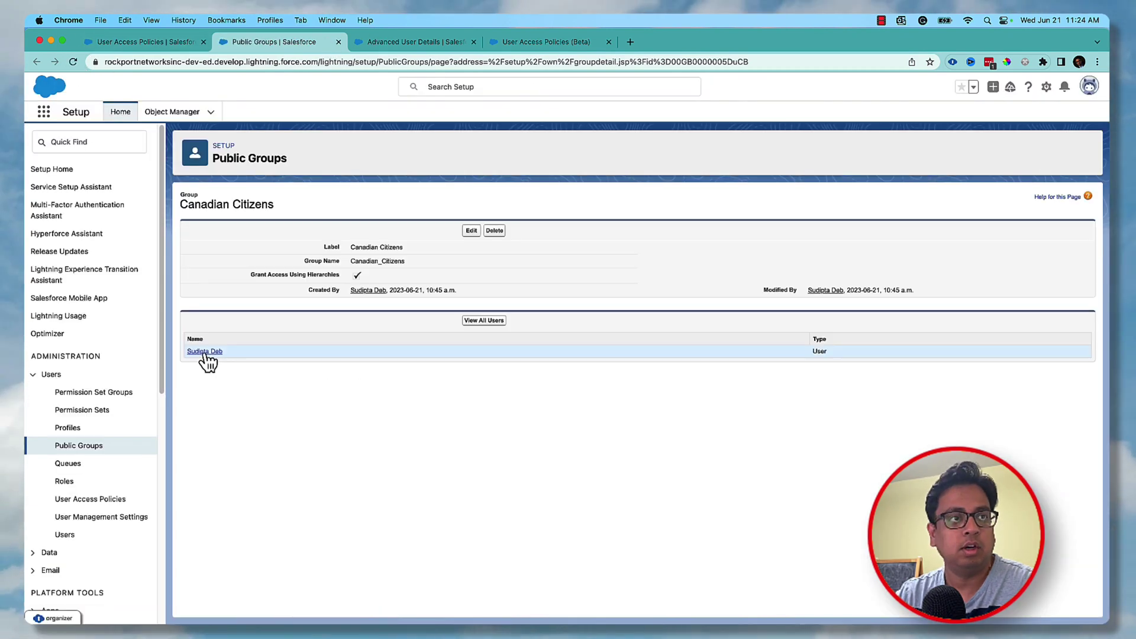
click(442, 42)
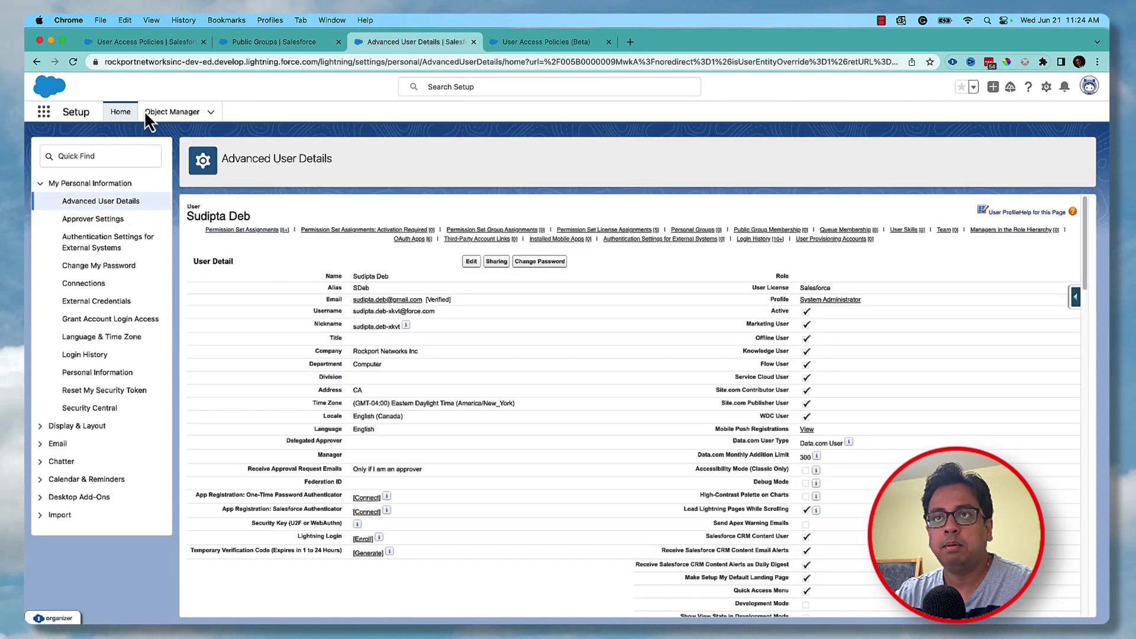
click(251, 230)
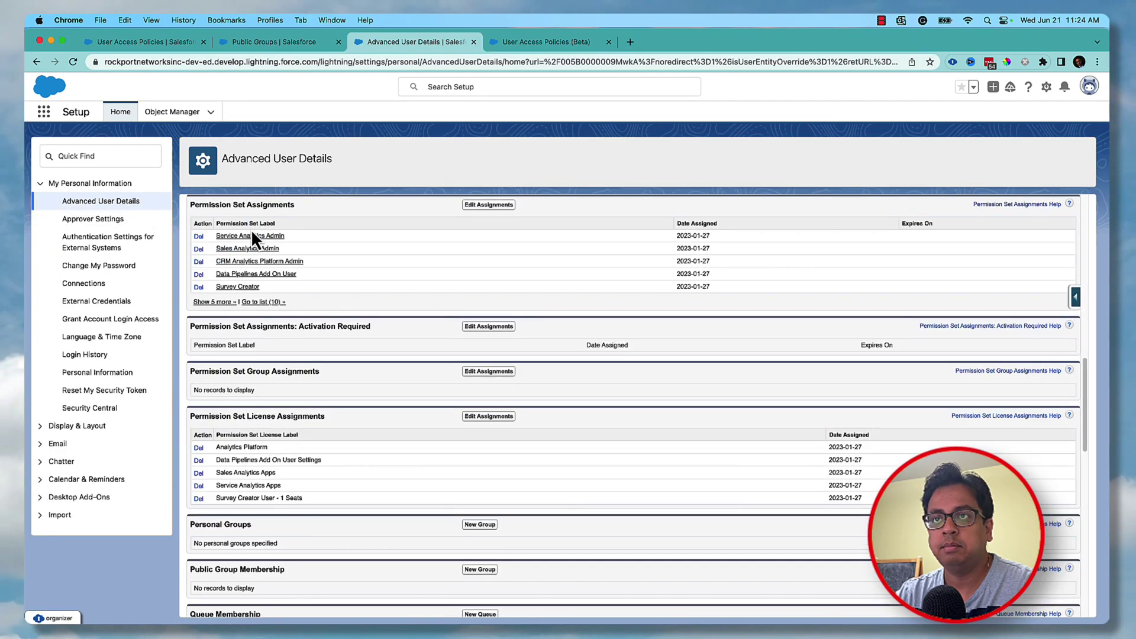
click(224, 303)
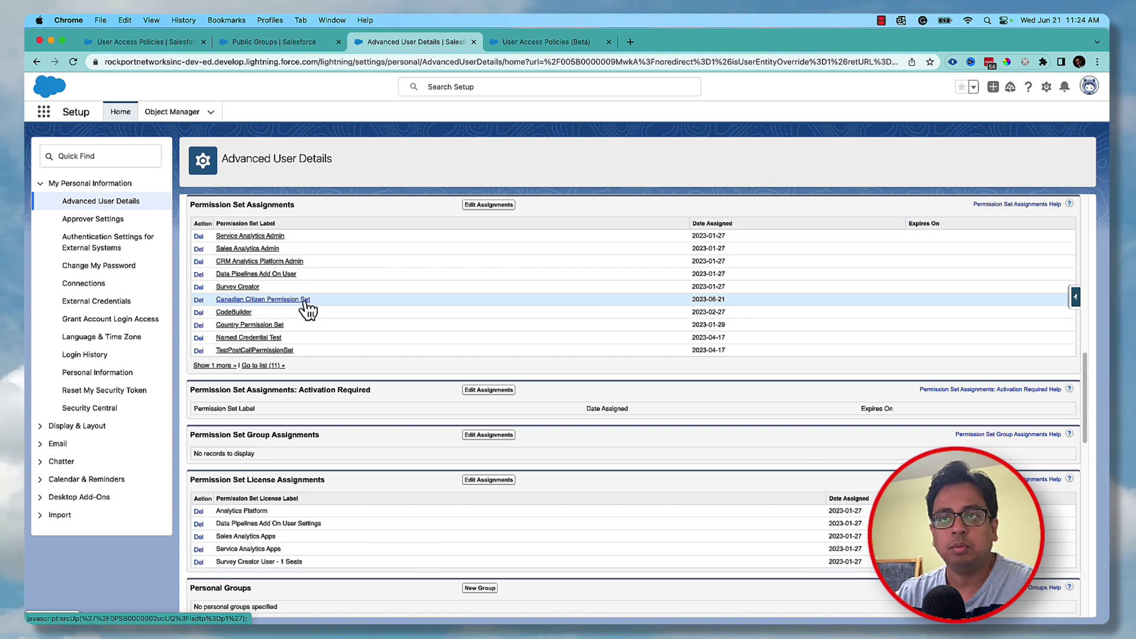
Create and save a new user access policy labelled Revoke Canadian Citizen with the API name Revoke_Canadian_Citizen.
click(165, 45)
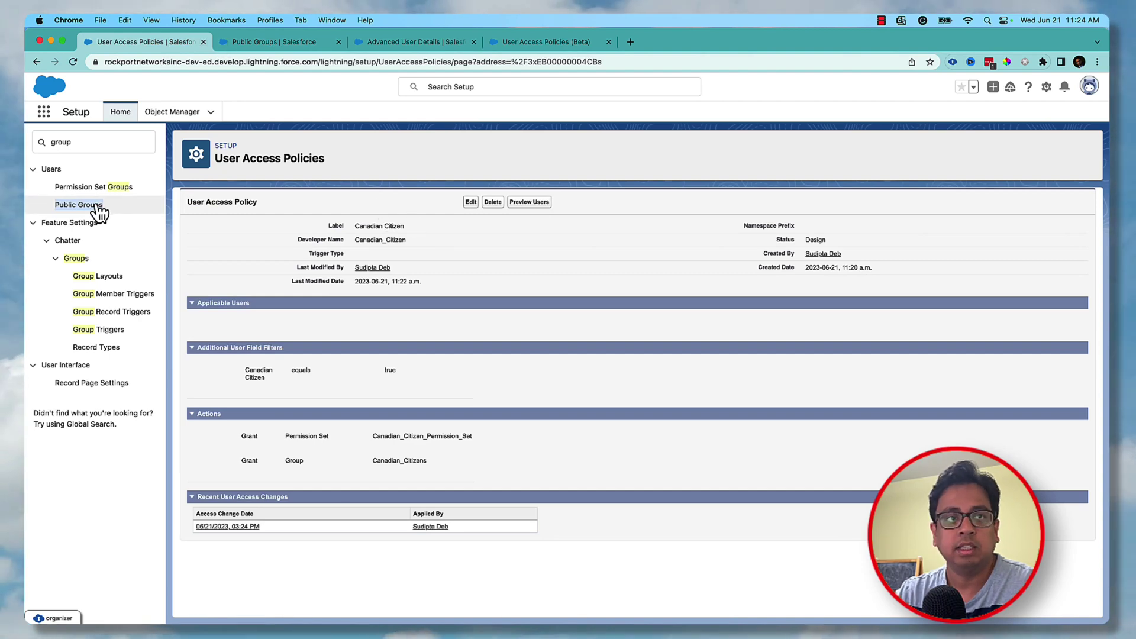
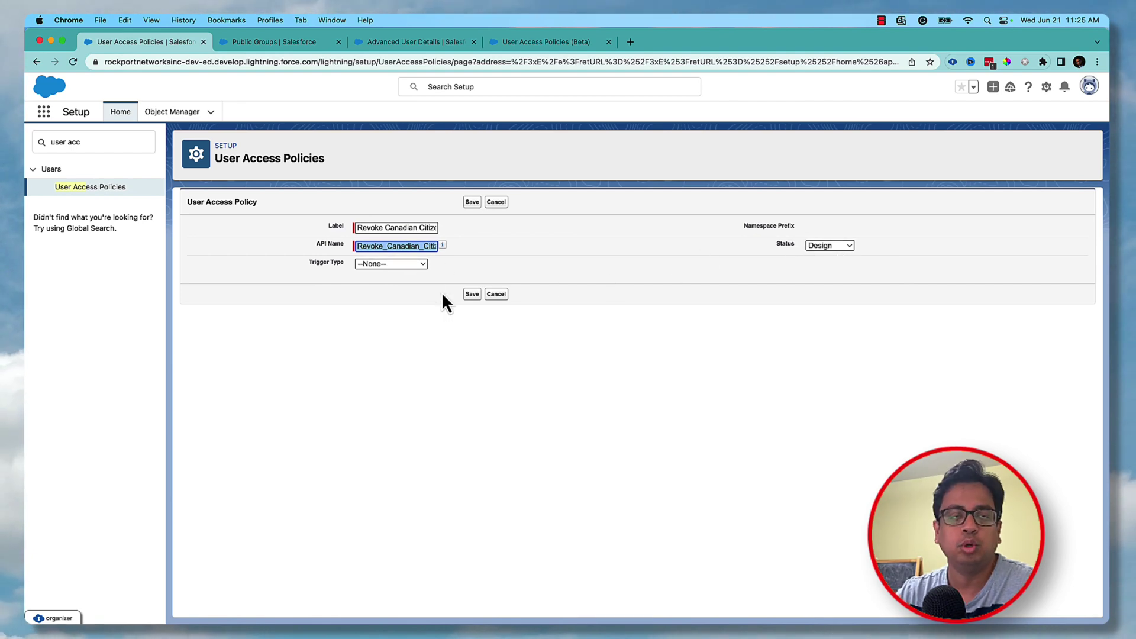
click(473, 294)
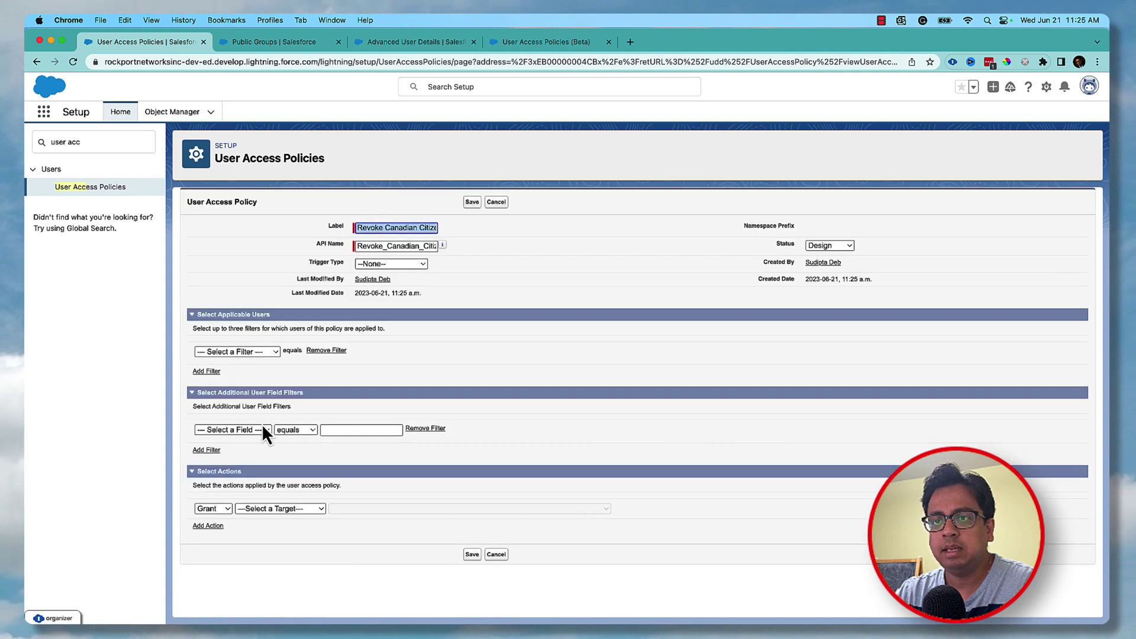
Set the revoke policy's additional user field filter to Canadian Citizen equals false.
click(261, 427)
click(251, 456)
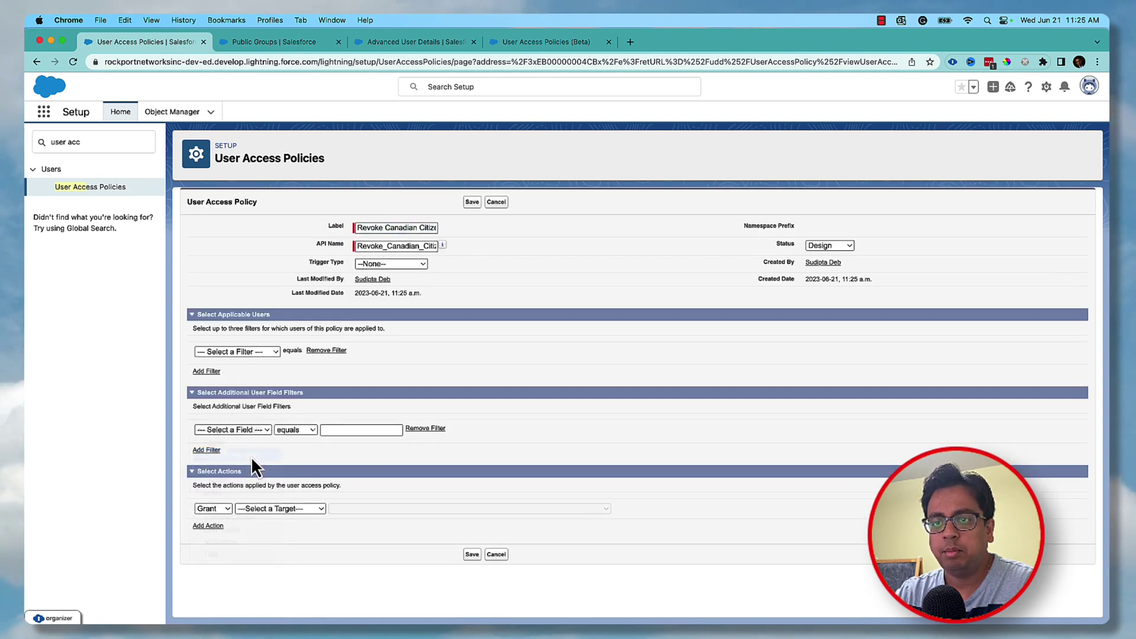
click(353, 430)
text(fa)
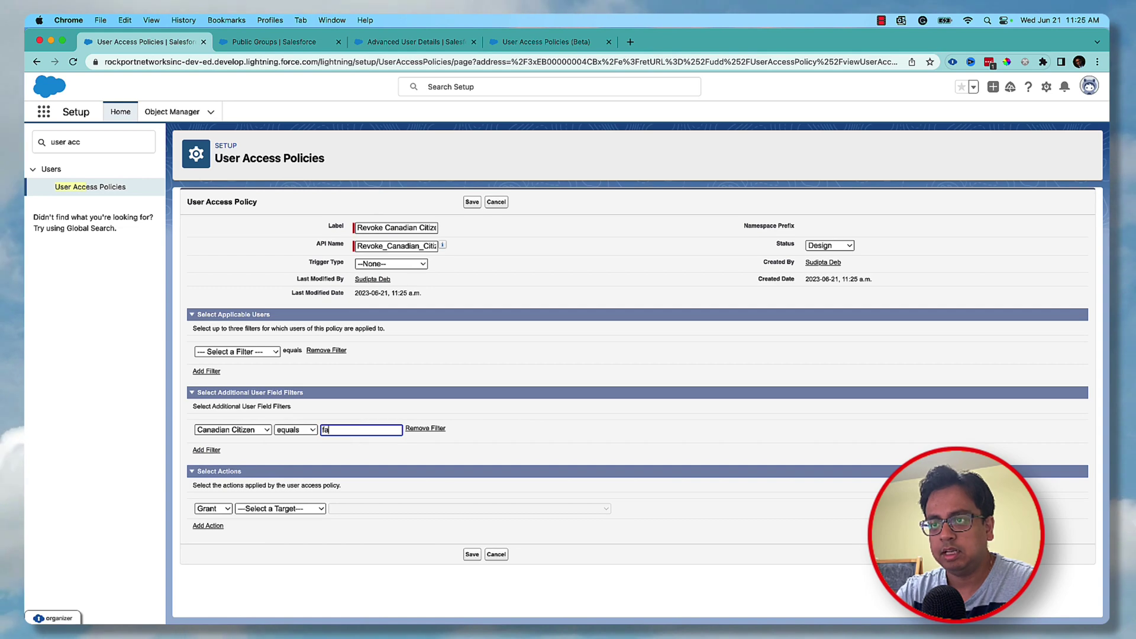
text(lse)
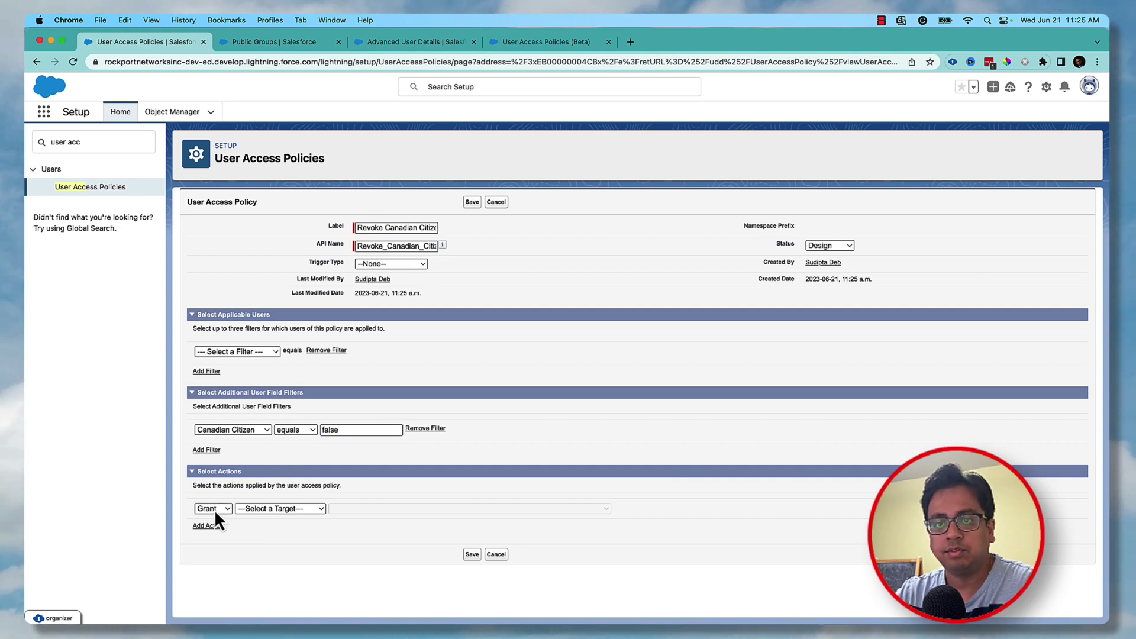
Set the policy's first action to revoke the permission set Canadian_Citizen_Permission_Set.
click(214, 512)
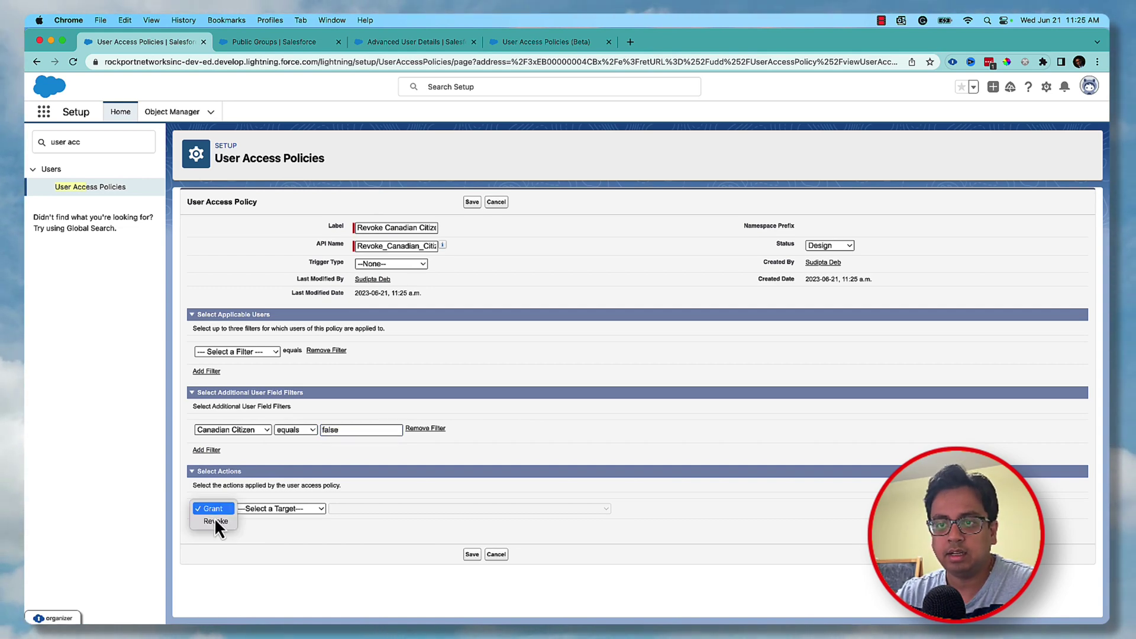
click(217, 524)
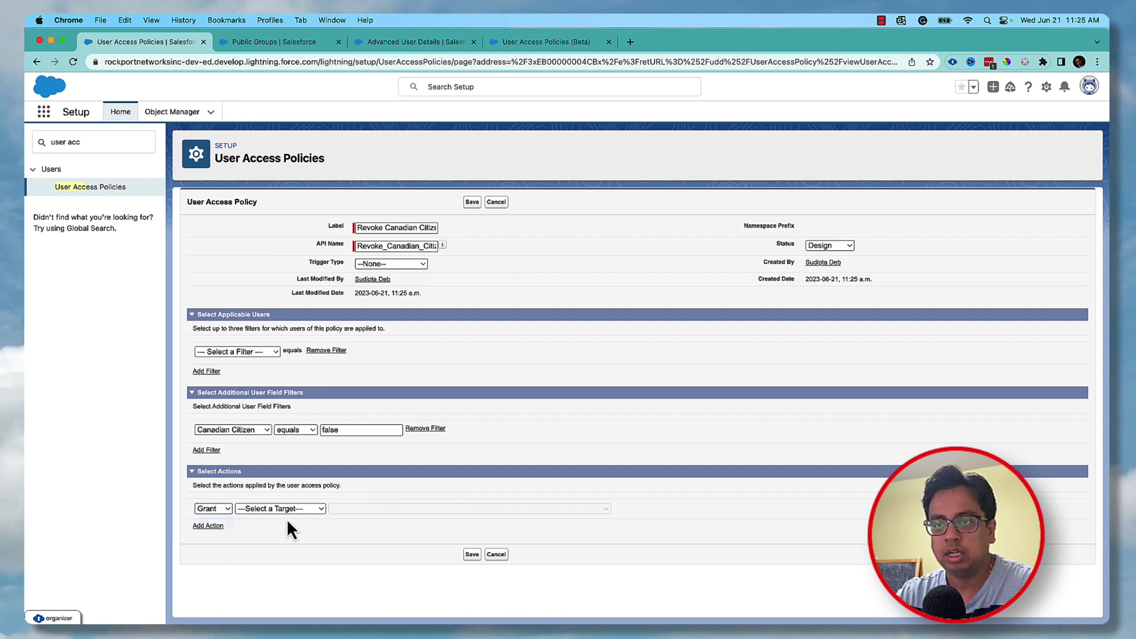
click(314, 509)
click(309, 521)
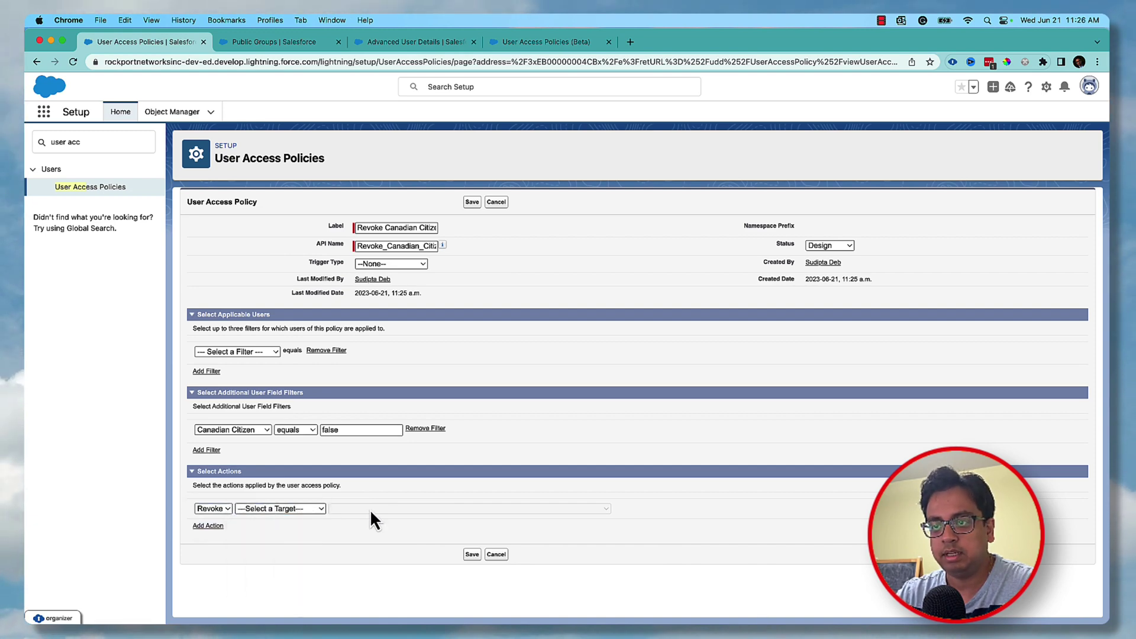
click(370, 509)
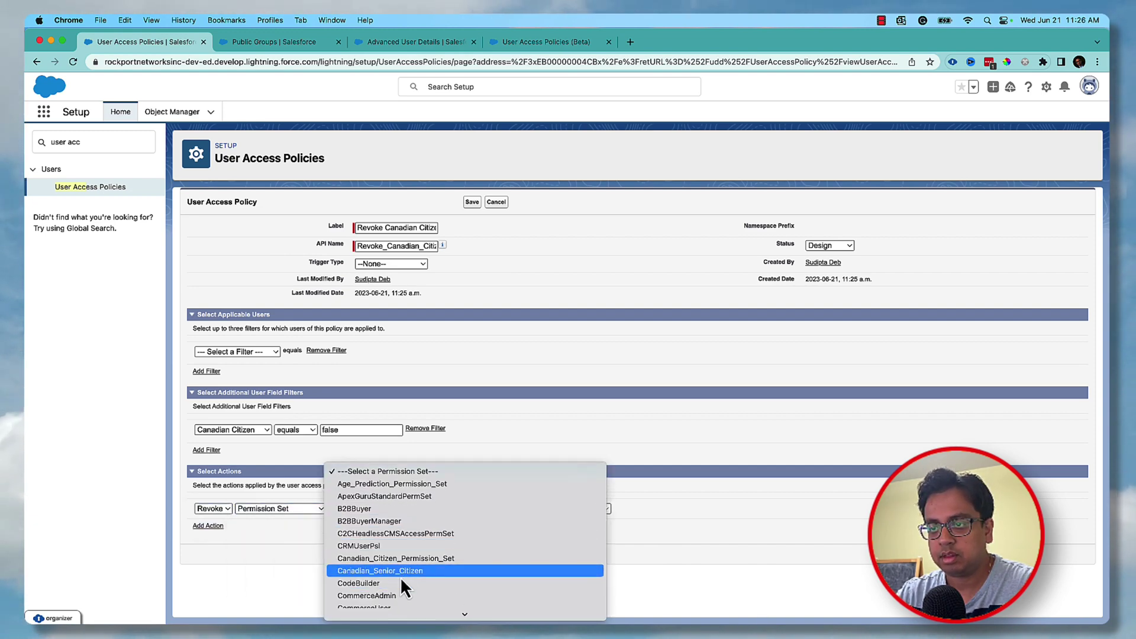
click(405, 571)
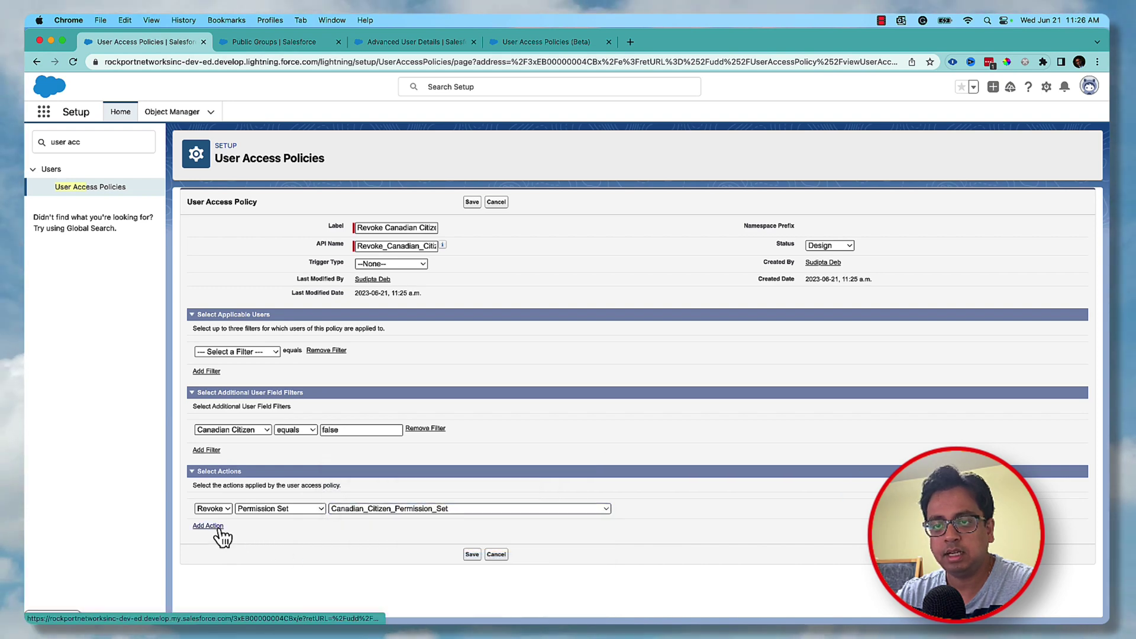
Add a second action that revokes the group Canadian_Citizens, and save the policy.
click(217, 526)
click(215, 520)
click(221, 532)
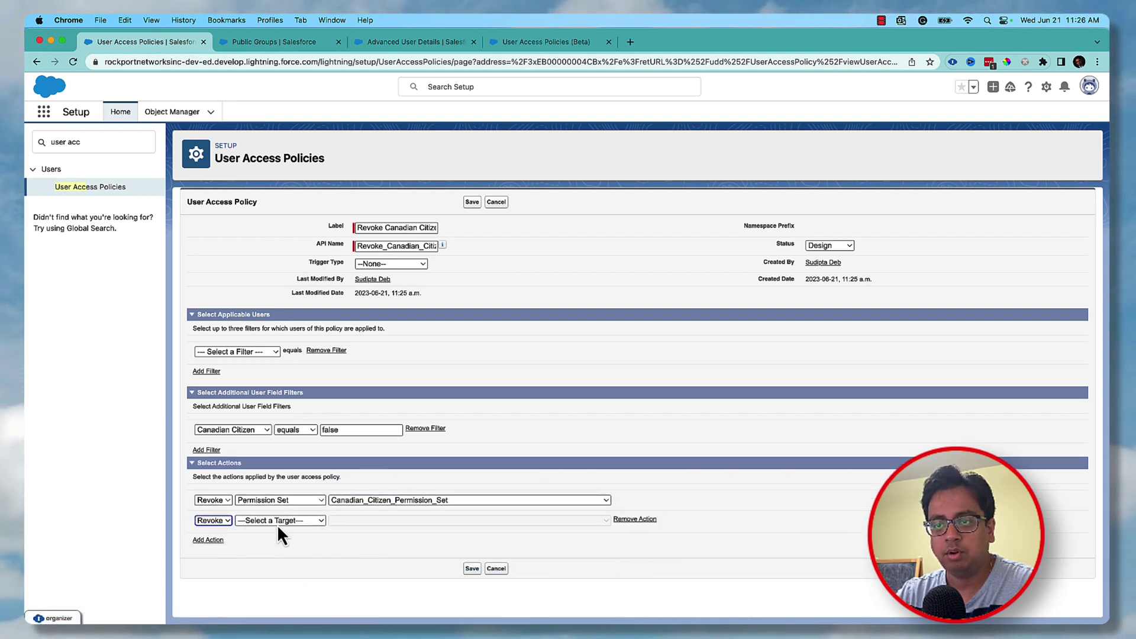
click(277, 523)
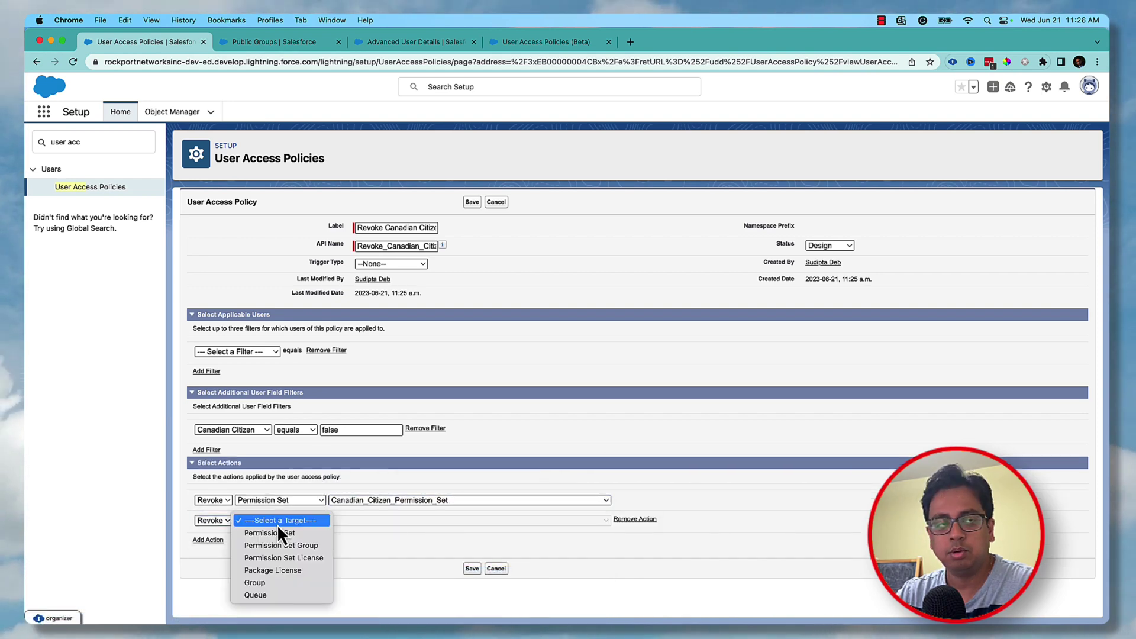
click(290, 583)
click(396, 520)
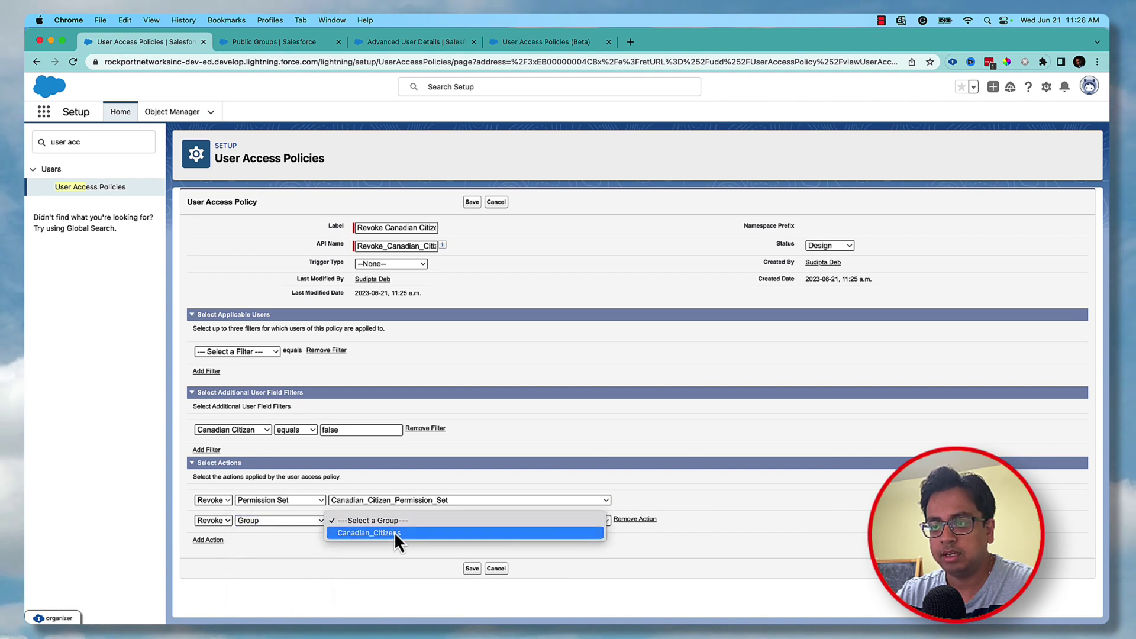
click(394, 532)
click(472, 569)
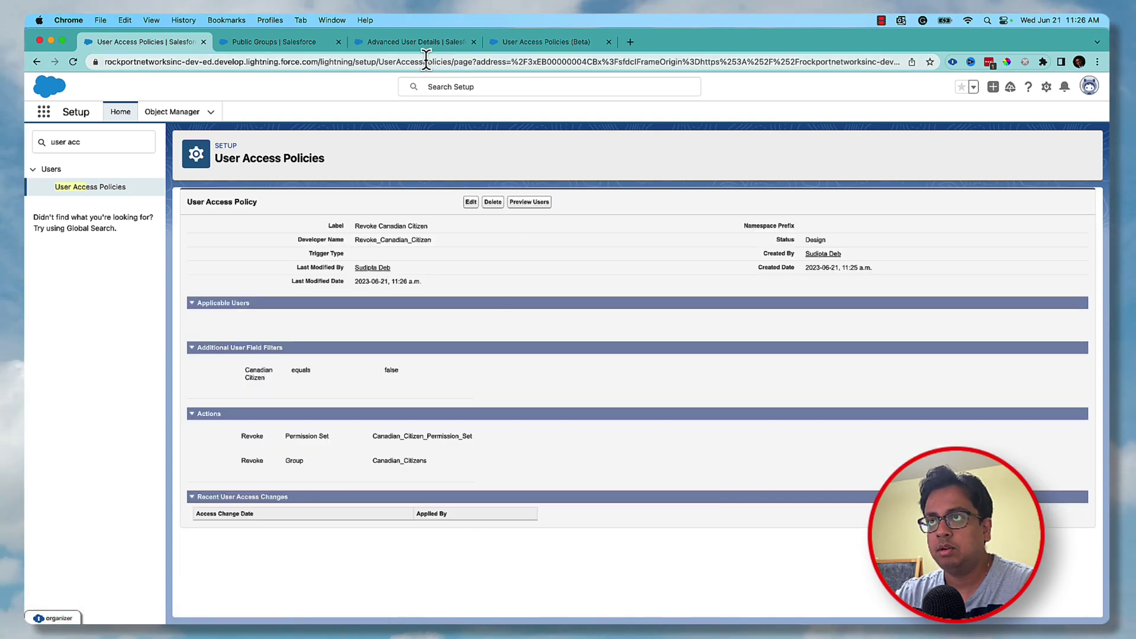
Edit the user record in Advanced User Details to clear the Canadian Citizen checkbox, and save it.
click(424, 44)
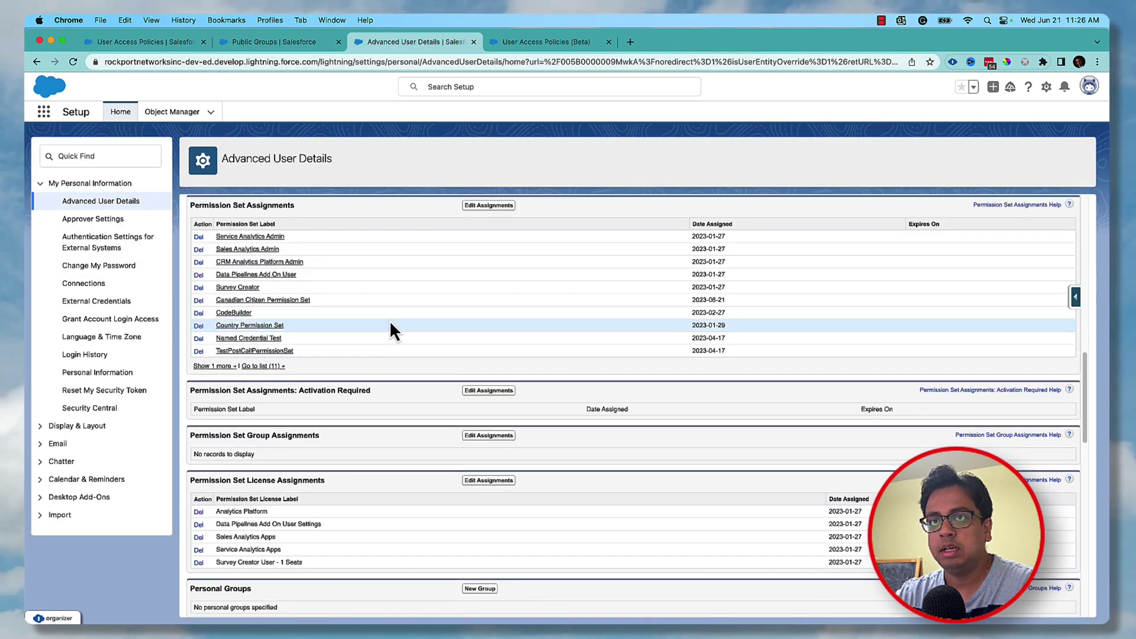
scroll(390, 320, up, 10)
click(471, 262)
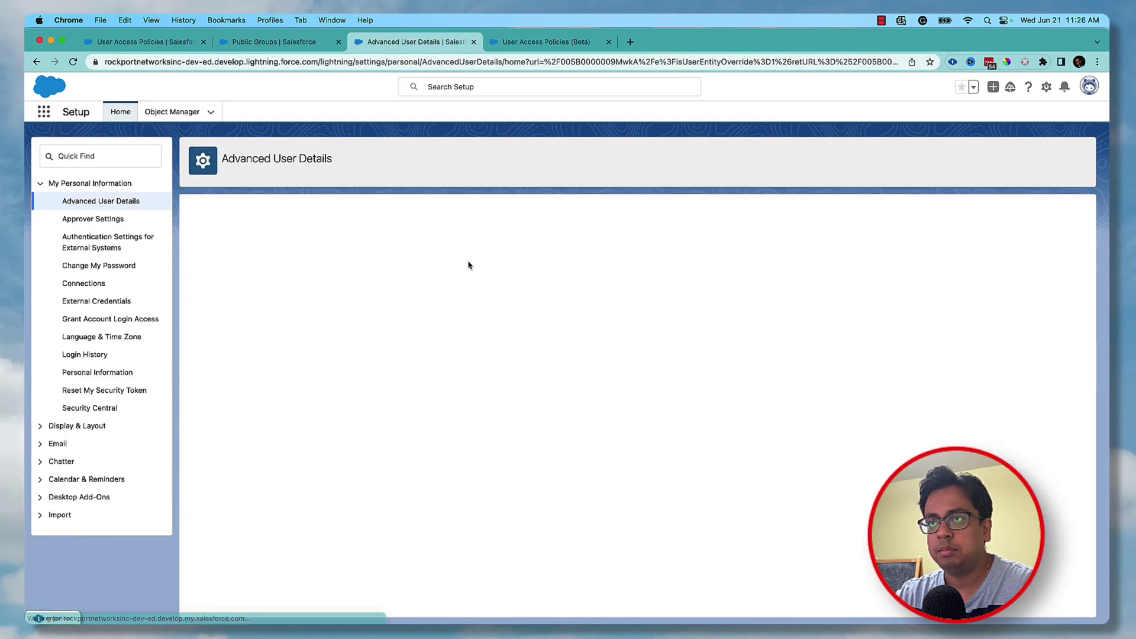
scroll(435, 391, down, 10)
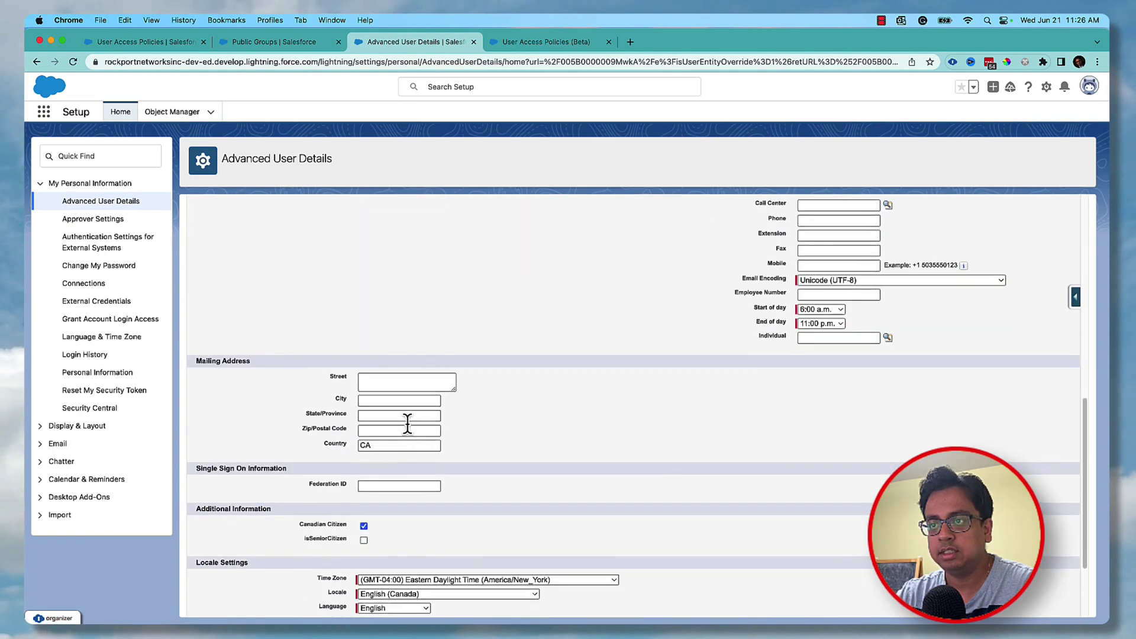
scroll(429, 506, up, 10)
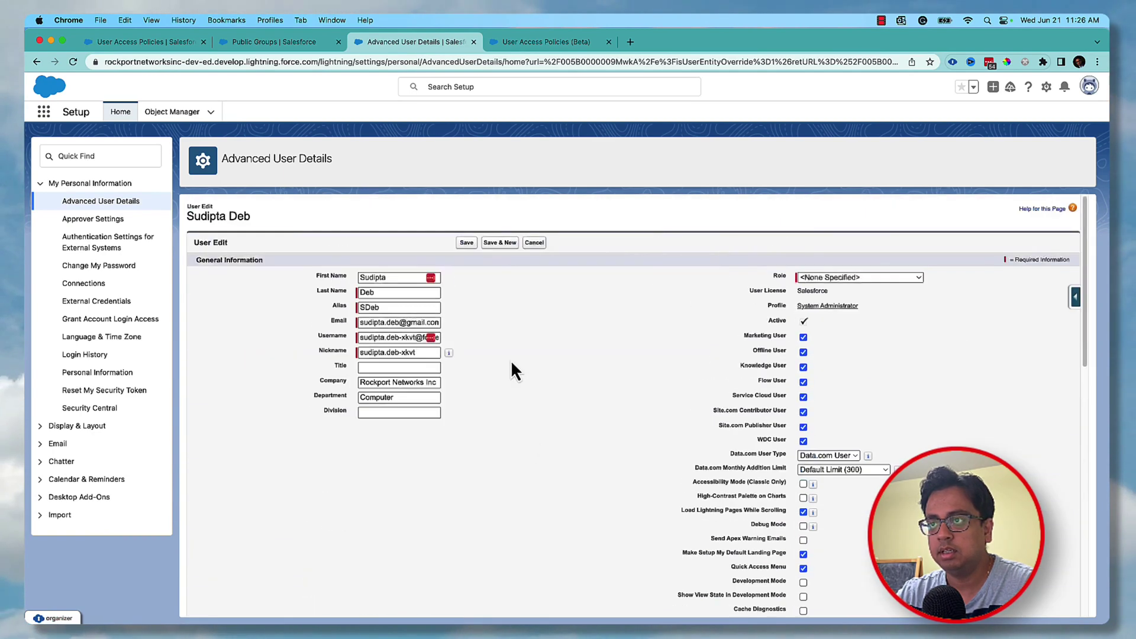
click(467, 243)
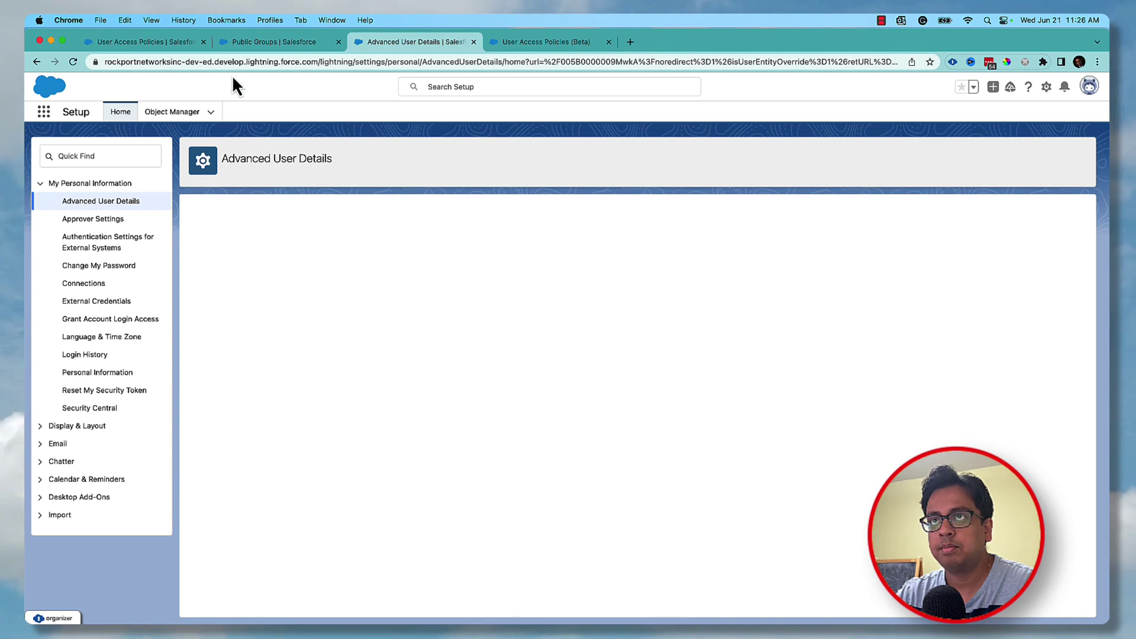
Reload the Canadian Citizens public group to check its members after the user record change.
click(251, 45)
click(76, 61)
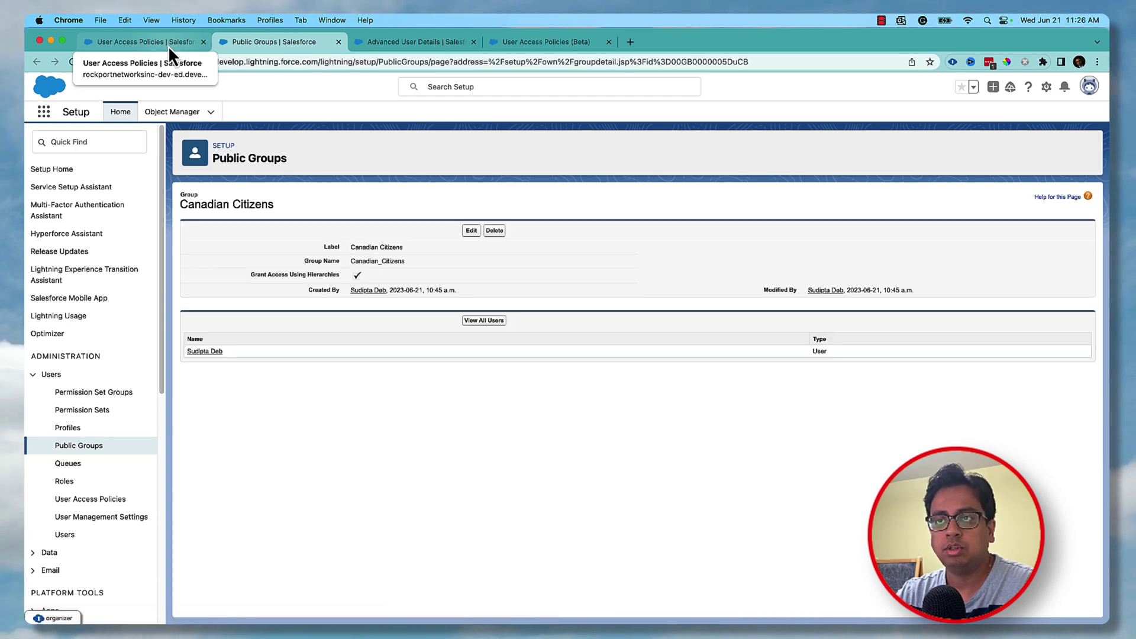
Preview the users matching the Revoke Canadian Citizen policy, apply it to the listed user, and close the summary.
click(168, 45)
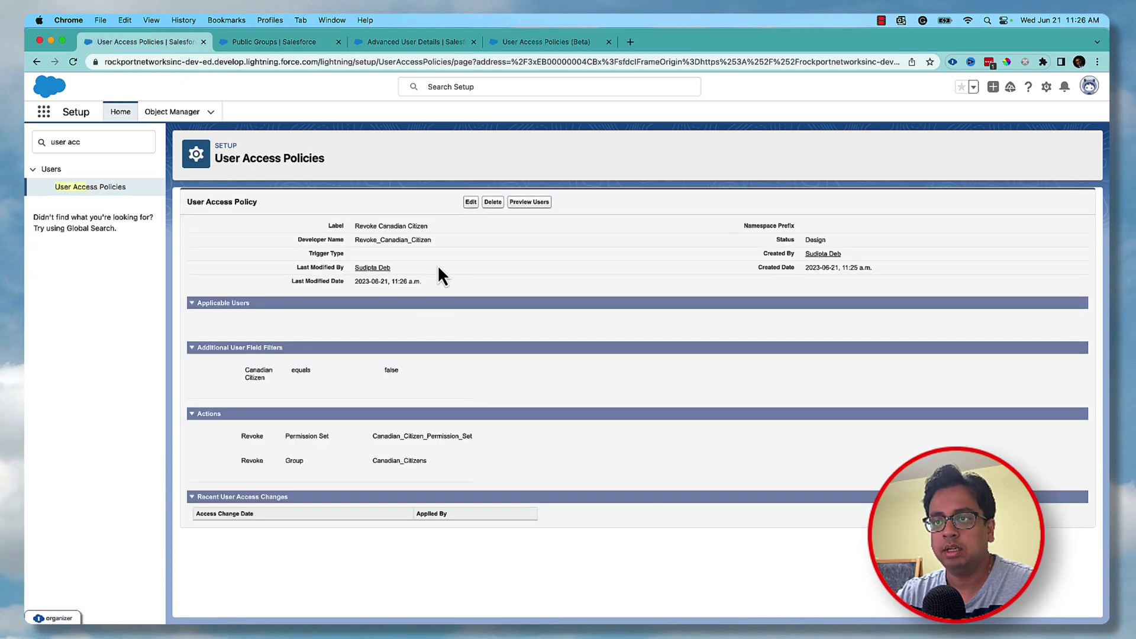
click(545, 202)
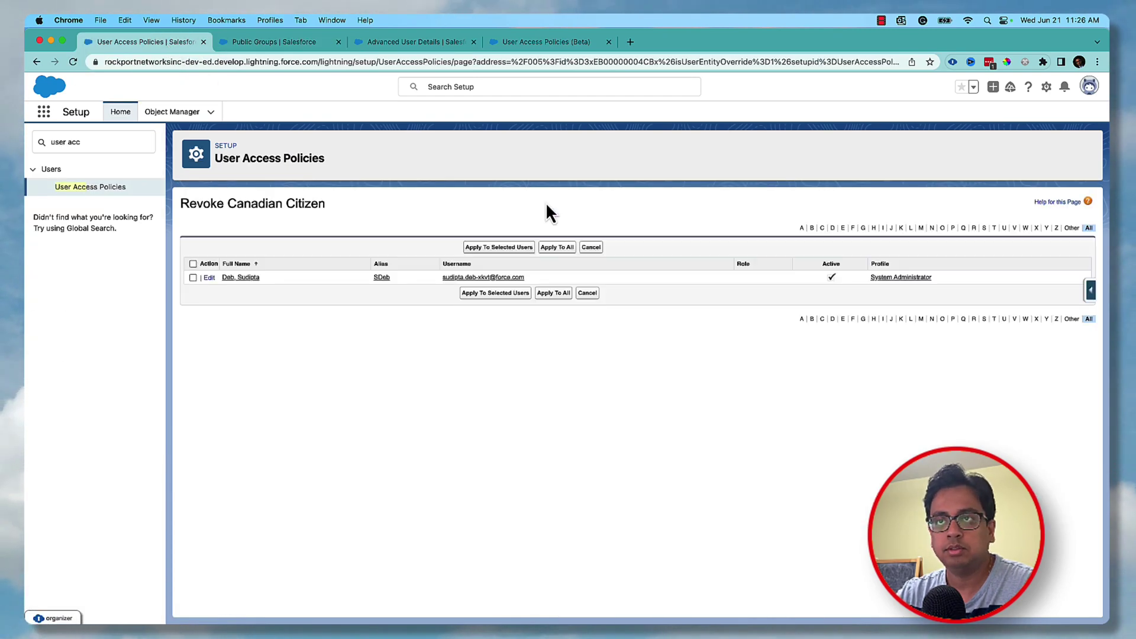
click(193, 278)
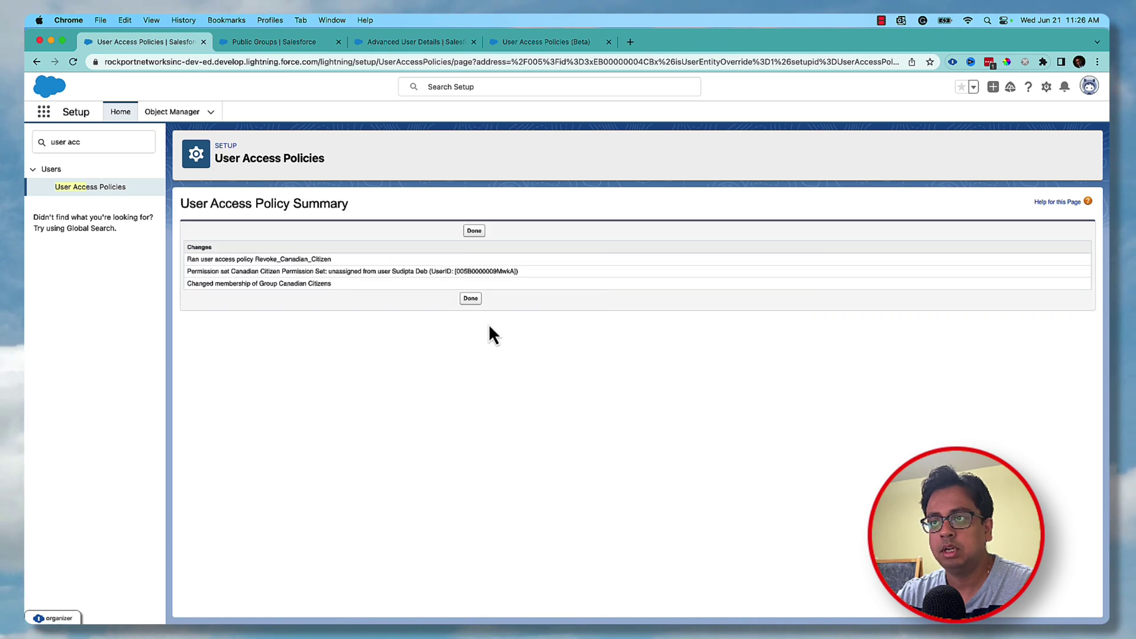
click(470, 298)
Return to the Canadian Citizens public group and reload it to check the membership after the revoke policy run.
click(269, 43)
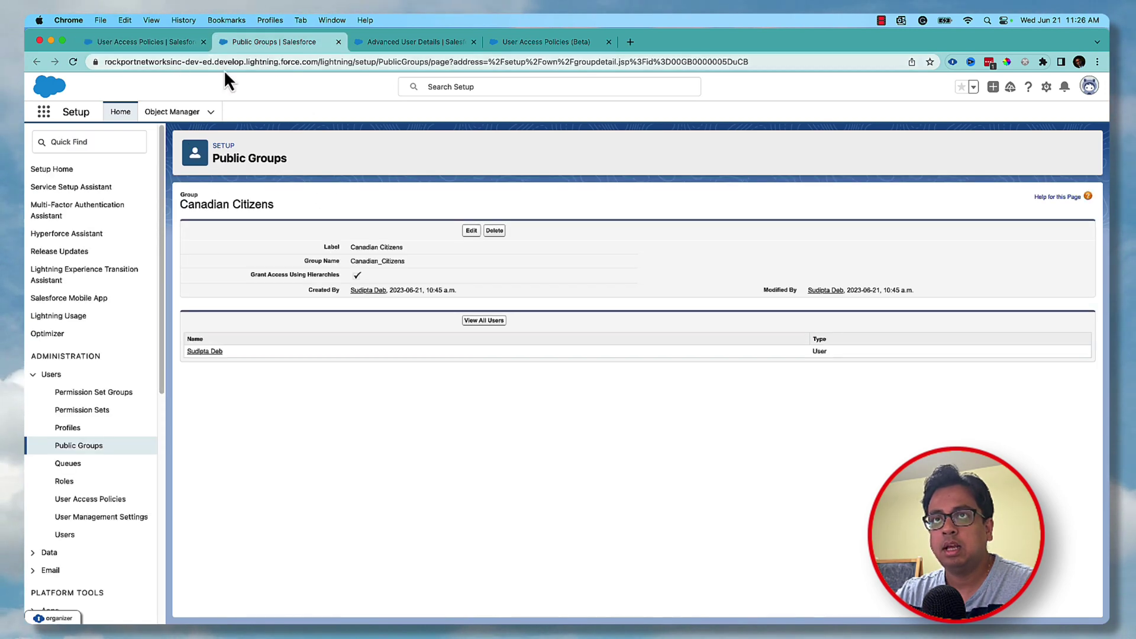
click(74, 62)
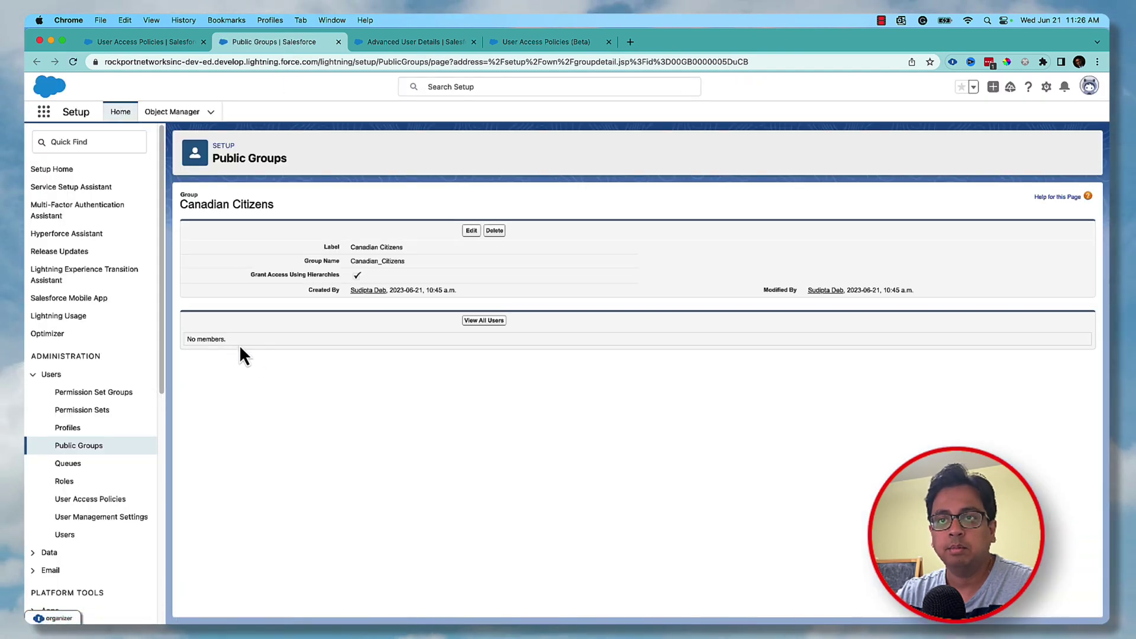
Review the user's full list of permission set assignments in Advanced User Details.
click(434, 43)
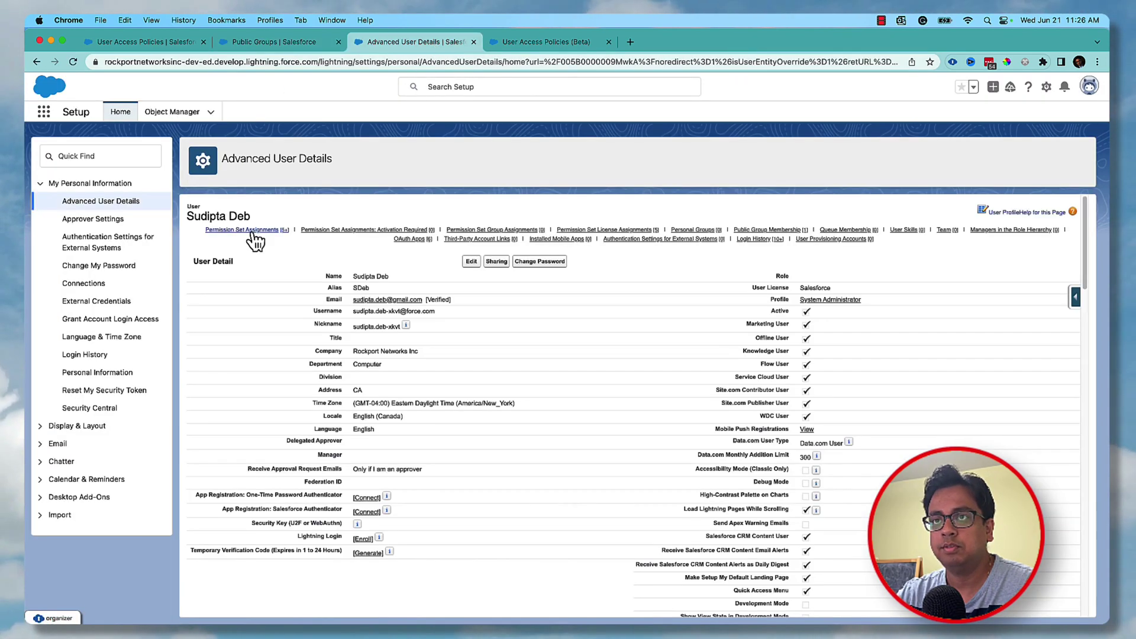
mouse_move(249, 232)
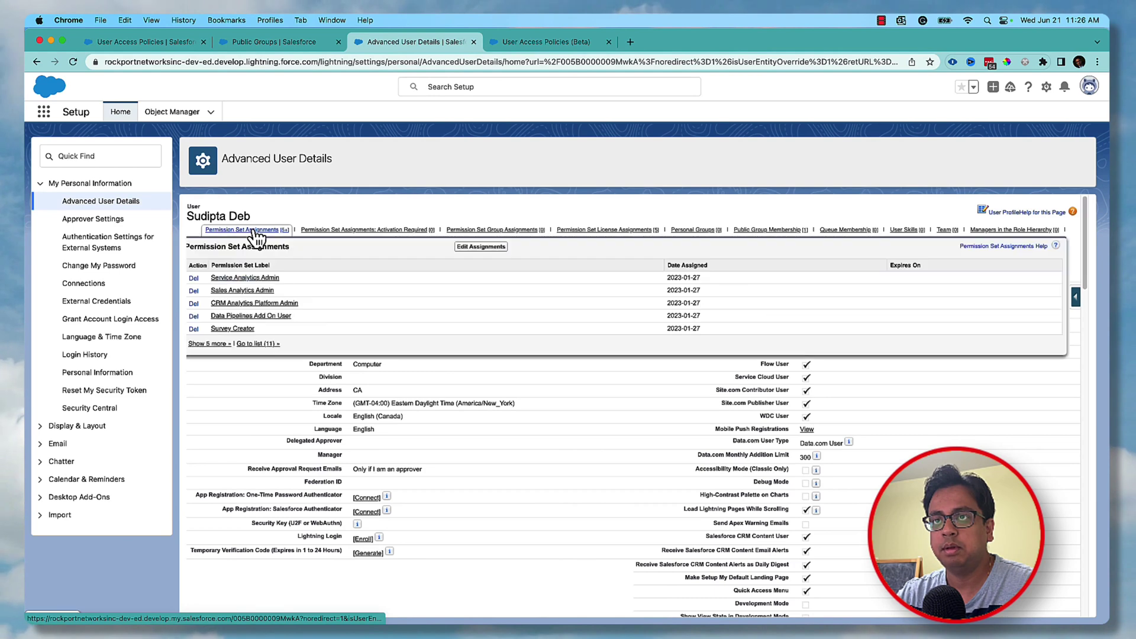
click(217, 345)
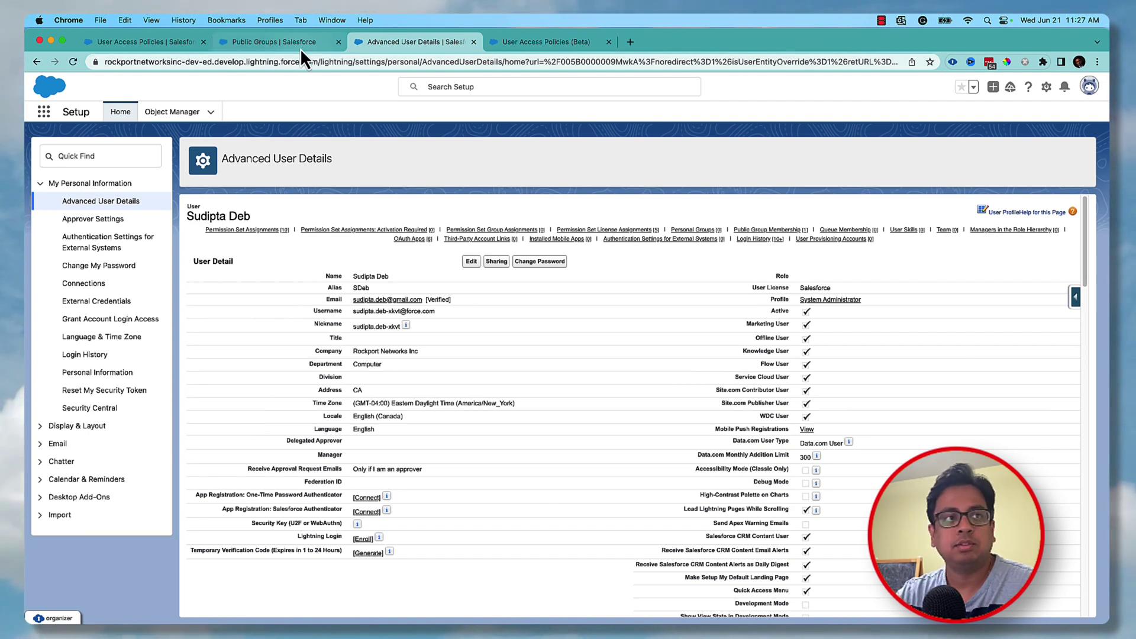
Edit the Canadian Citizen user access policy to use trigger type CreateAndUpdate and status Active, and save it.
click(169, 47)
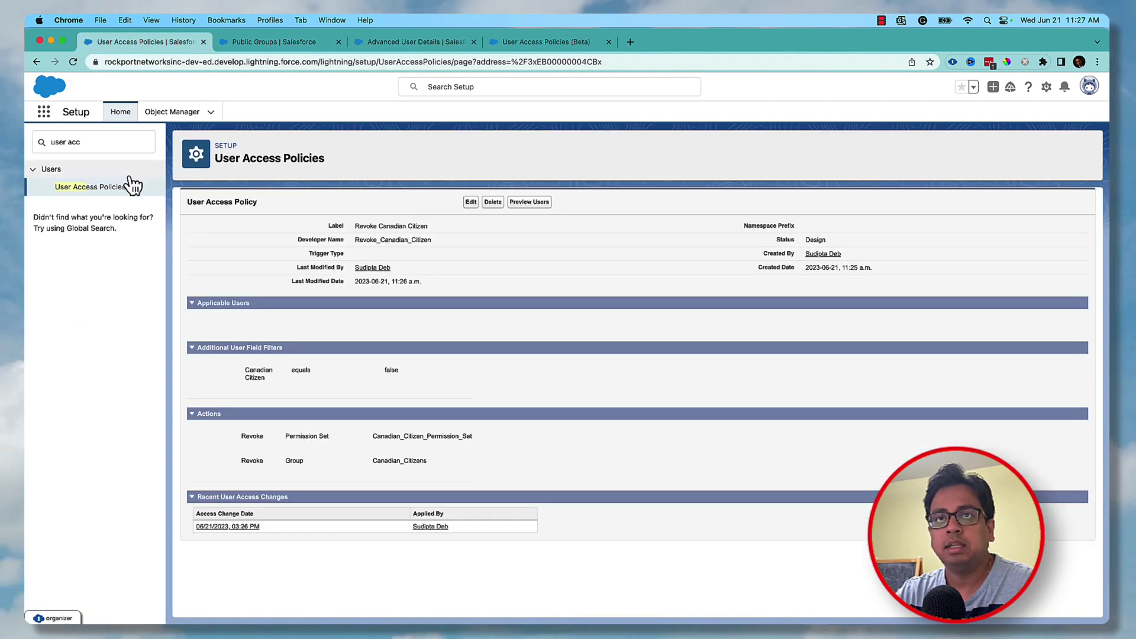
click(95, 188)
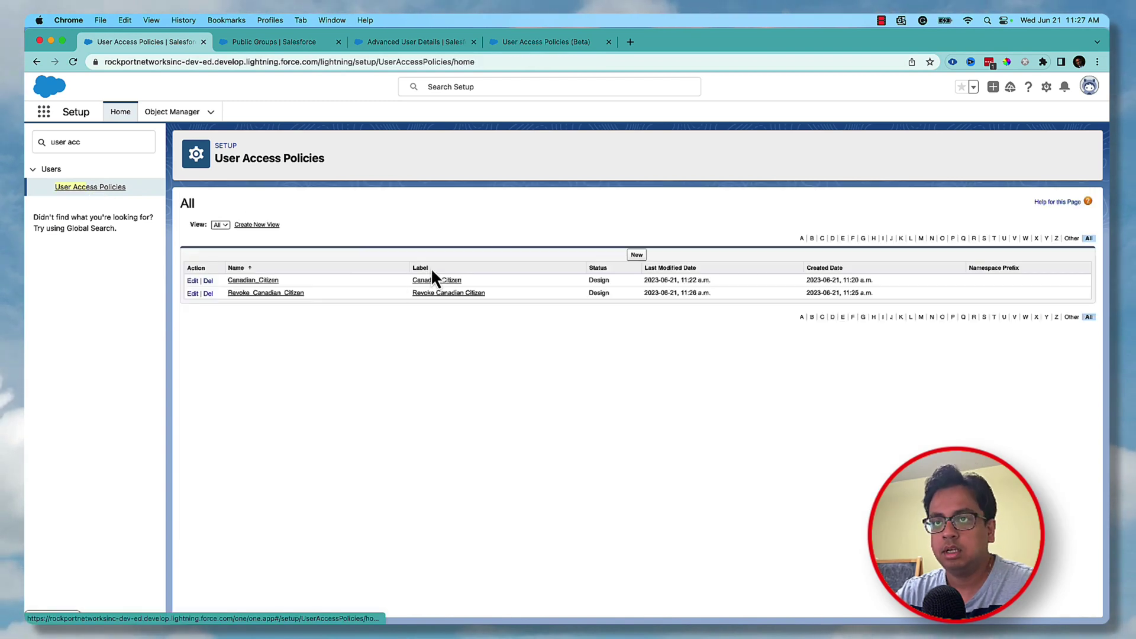
click(259, 282)
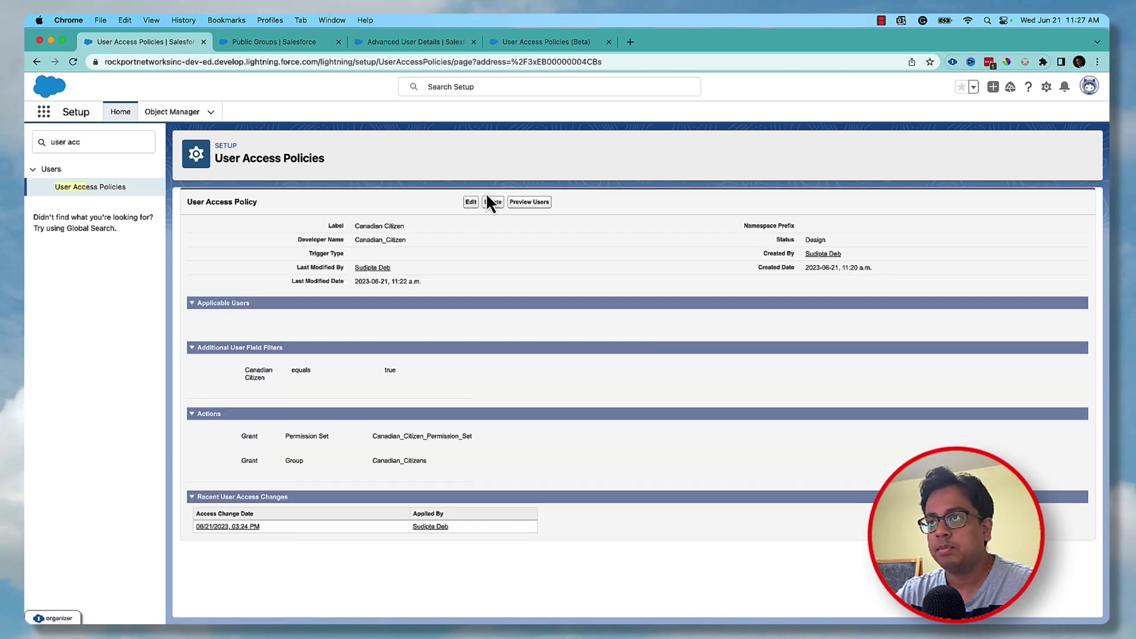
click(471, 202)
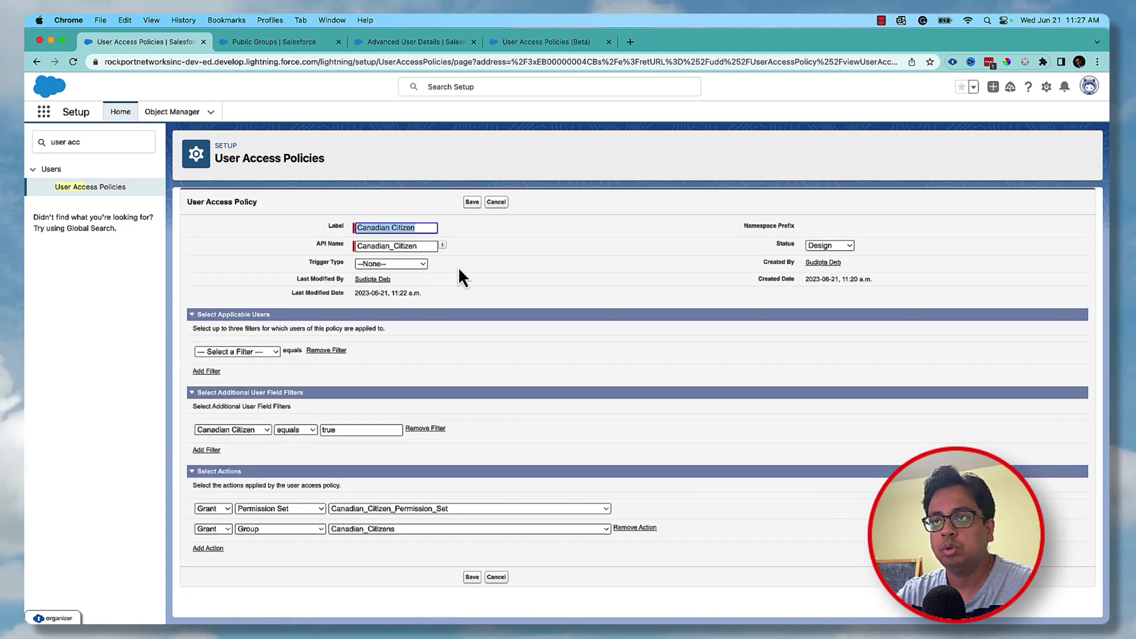
click(502, 271)
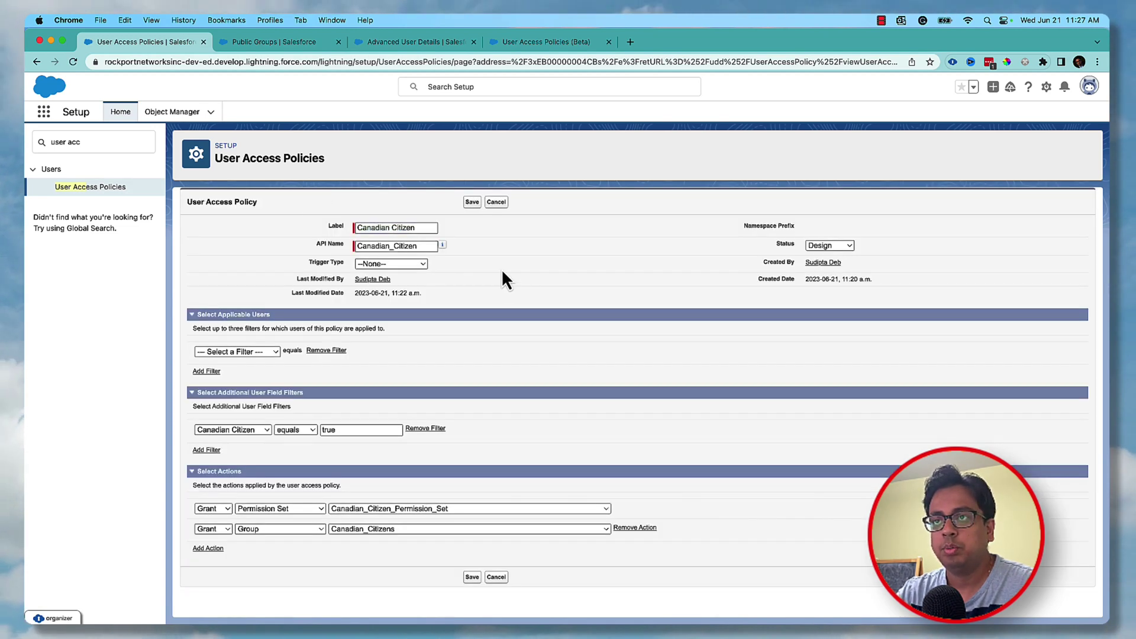
click(407, 264)
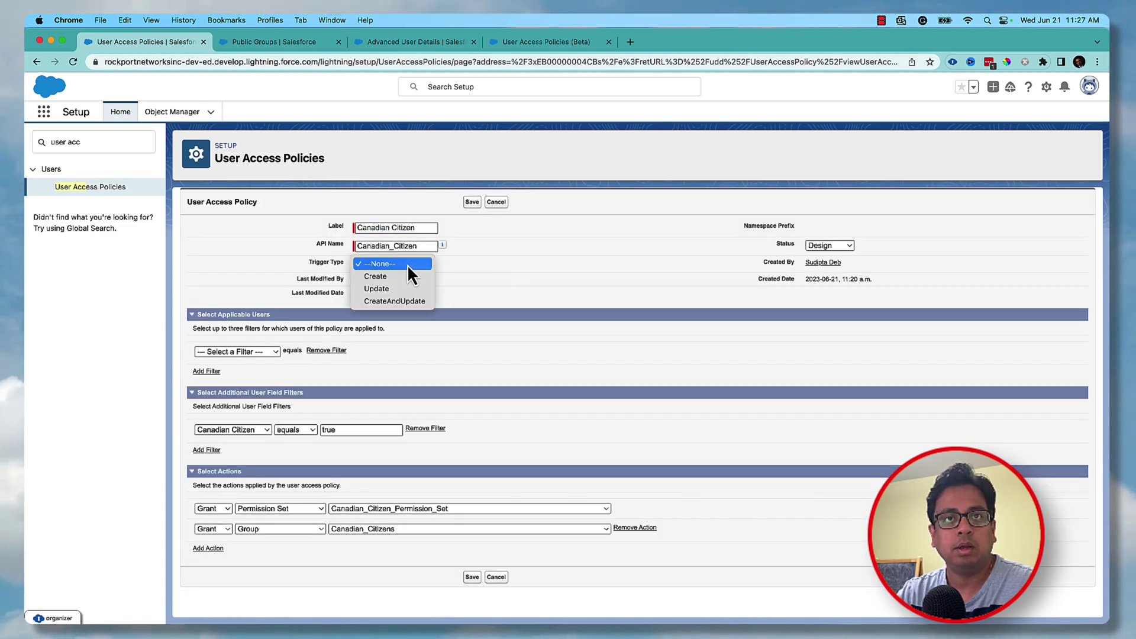
click(403, 301)
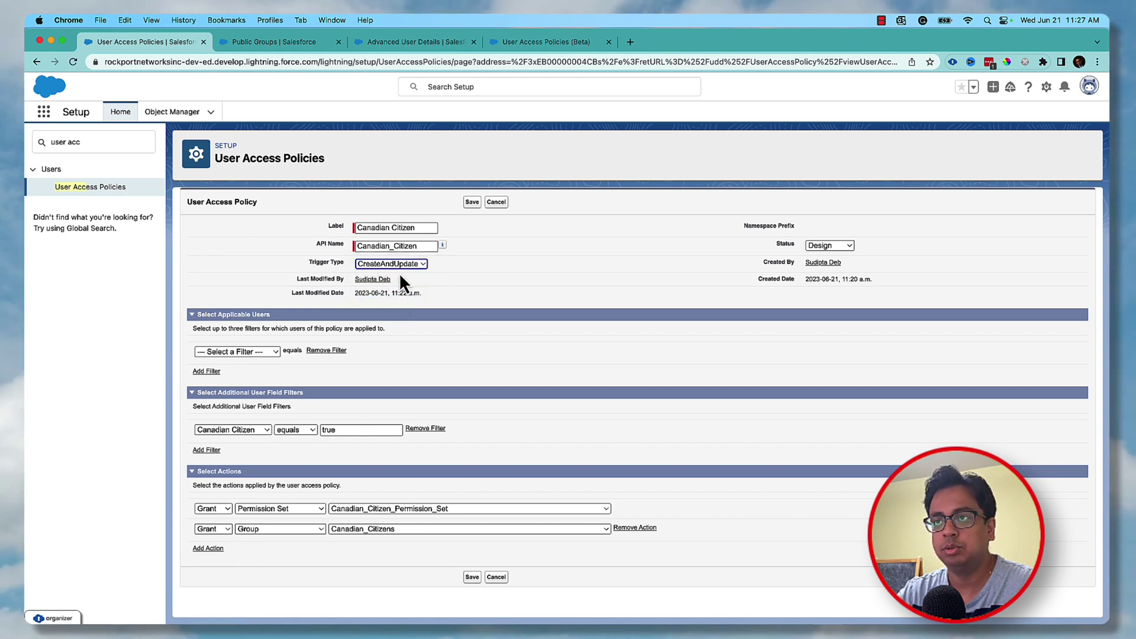
click(826, 249)
click(825, 247)
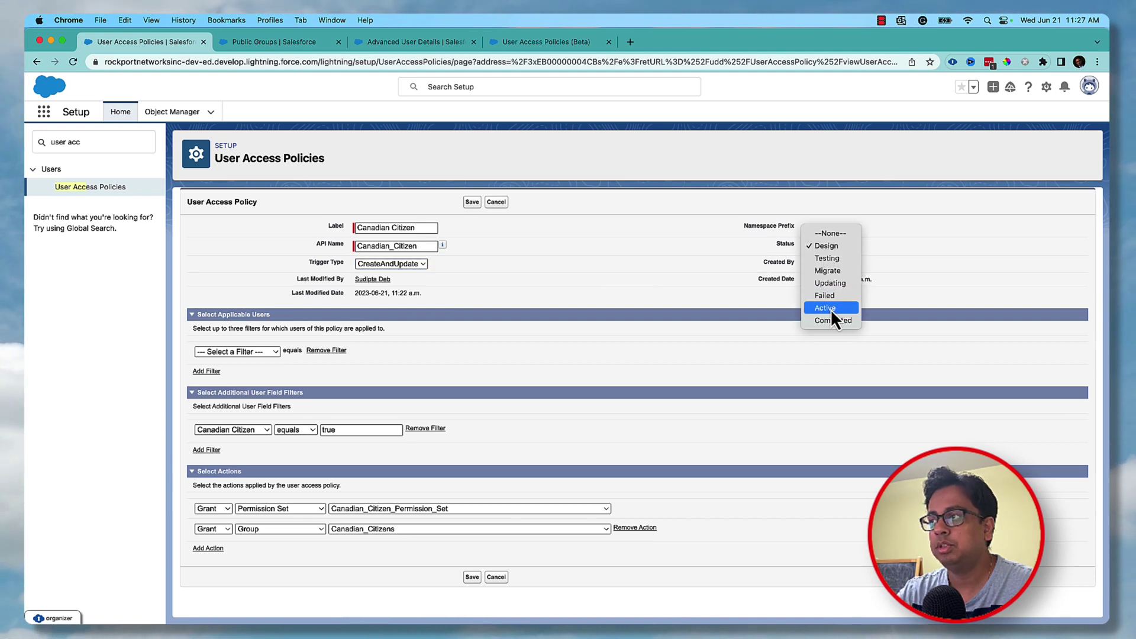
click(830, 309)
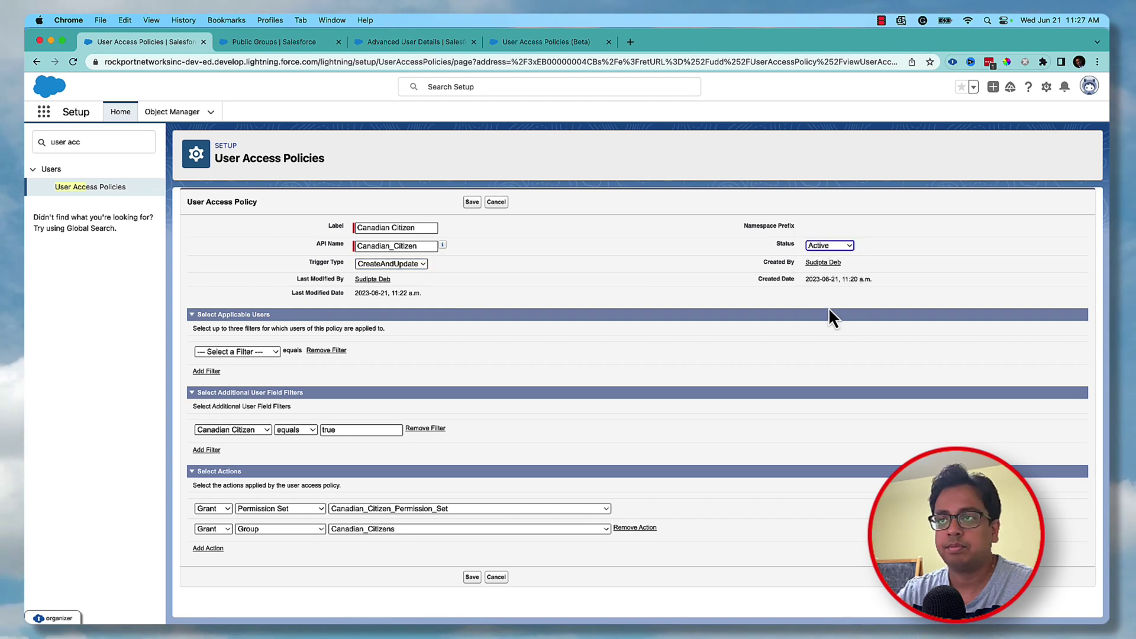
click(472, 202)
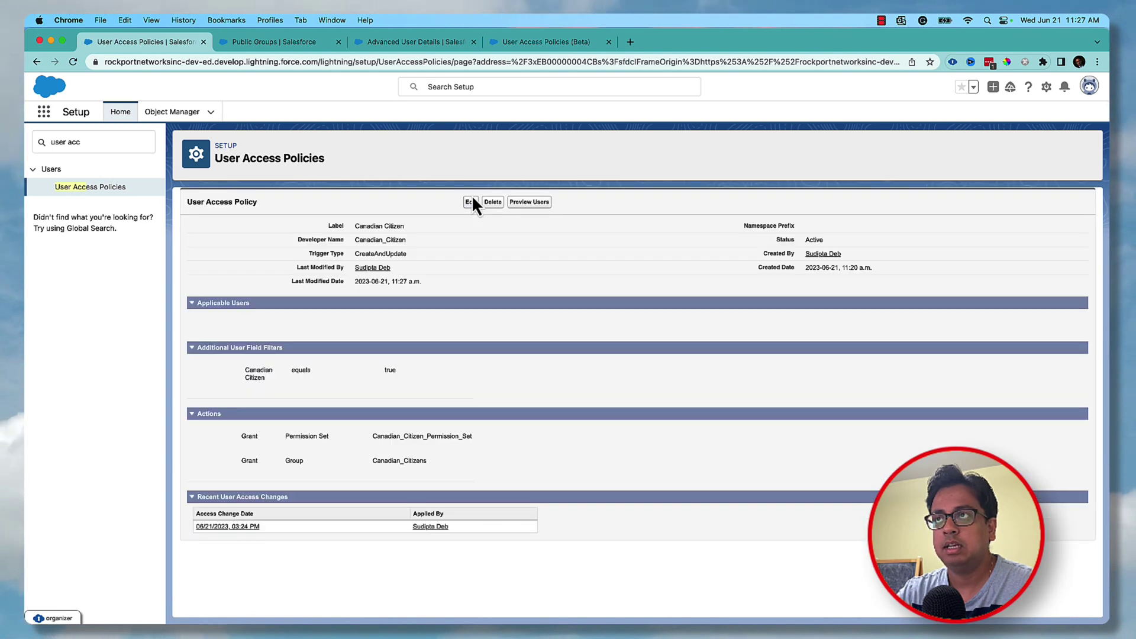
Edit the user record in Advanced User Details to tick the Canadian Citizen checkbox, and save it.
click(524, 41)
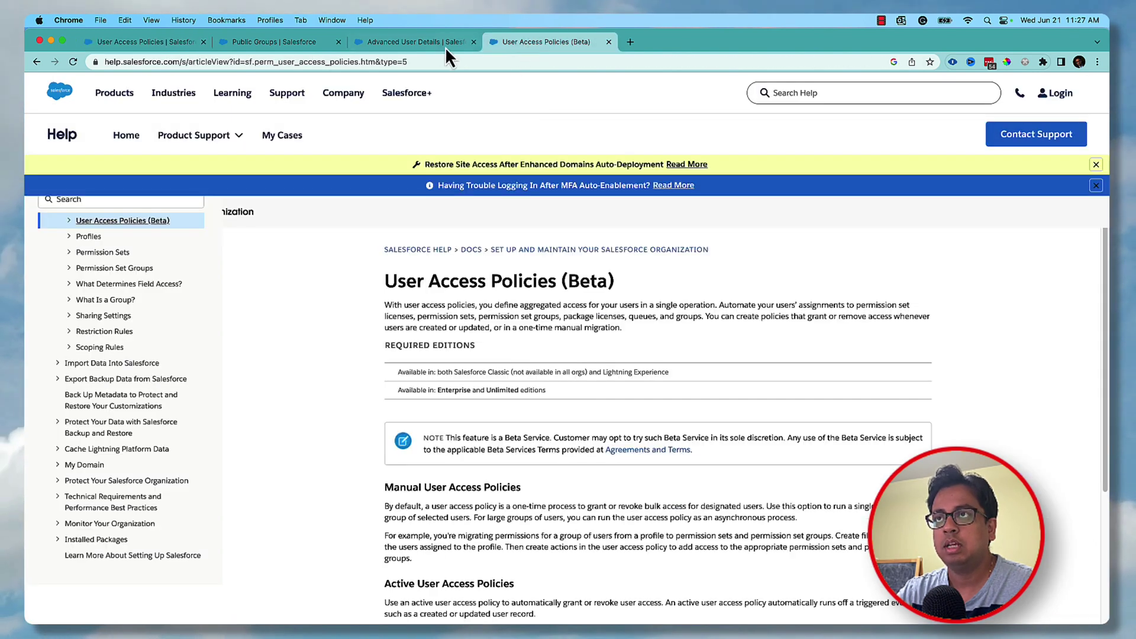
click(441, 43)
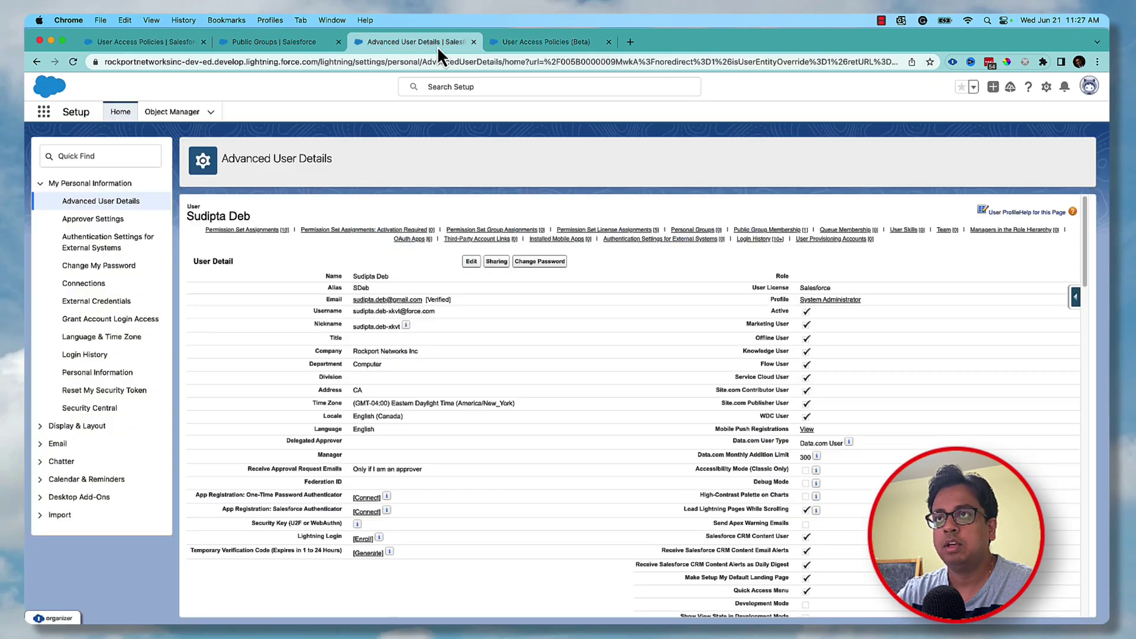
click(471, 261)
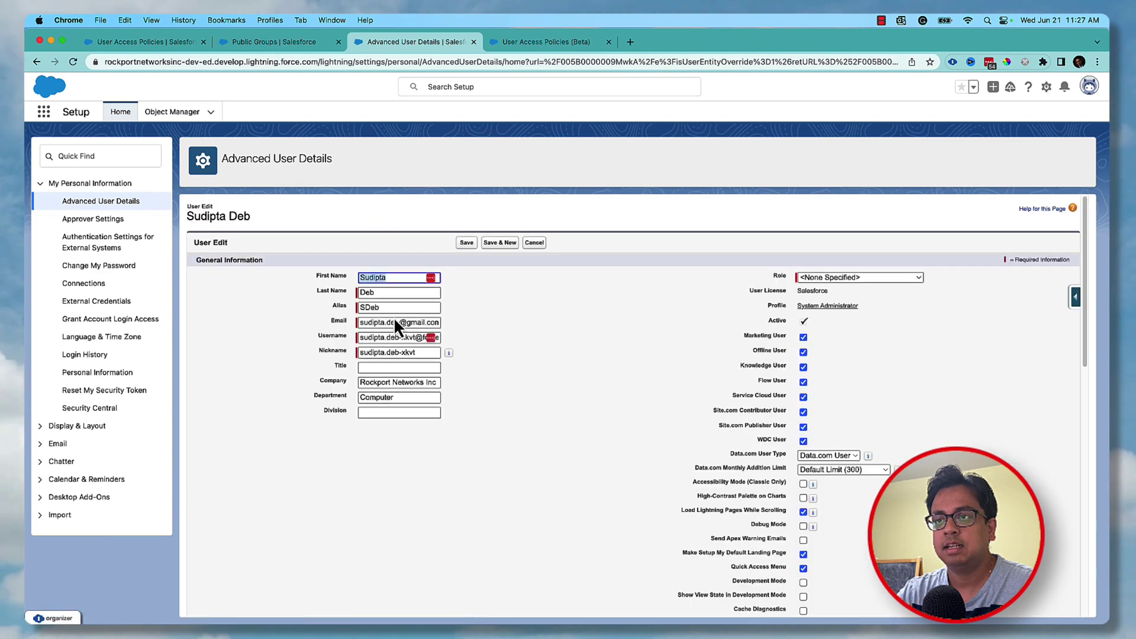
scroll(395, 332, down, 10)
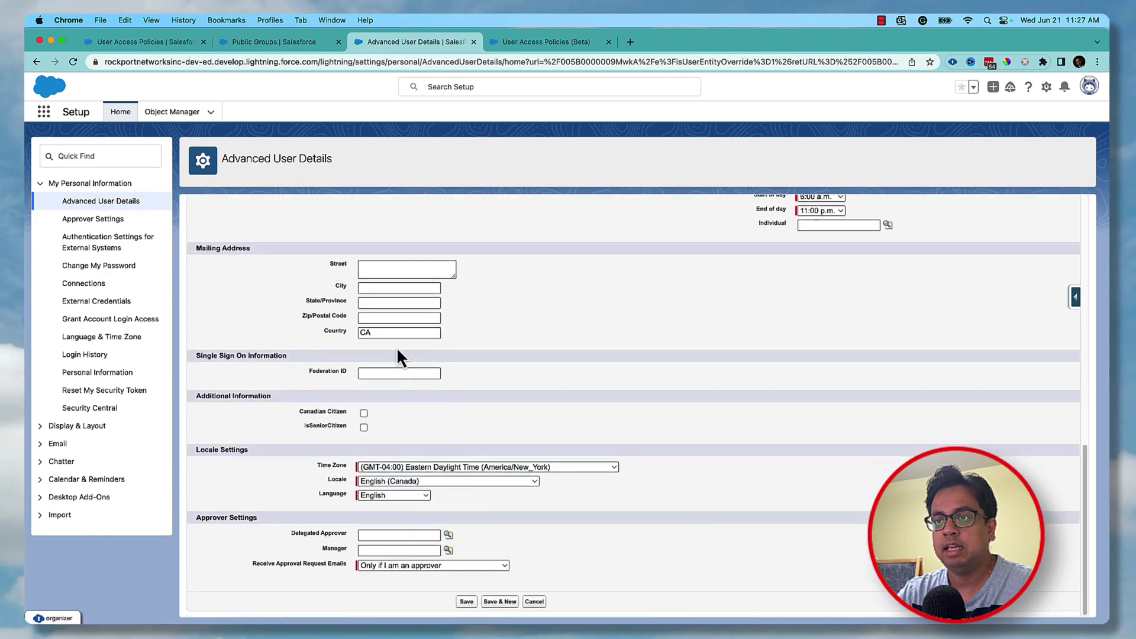
click(466, 601)
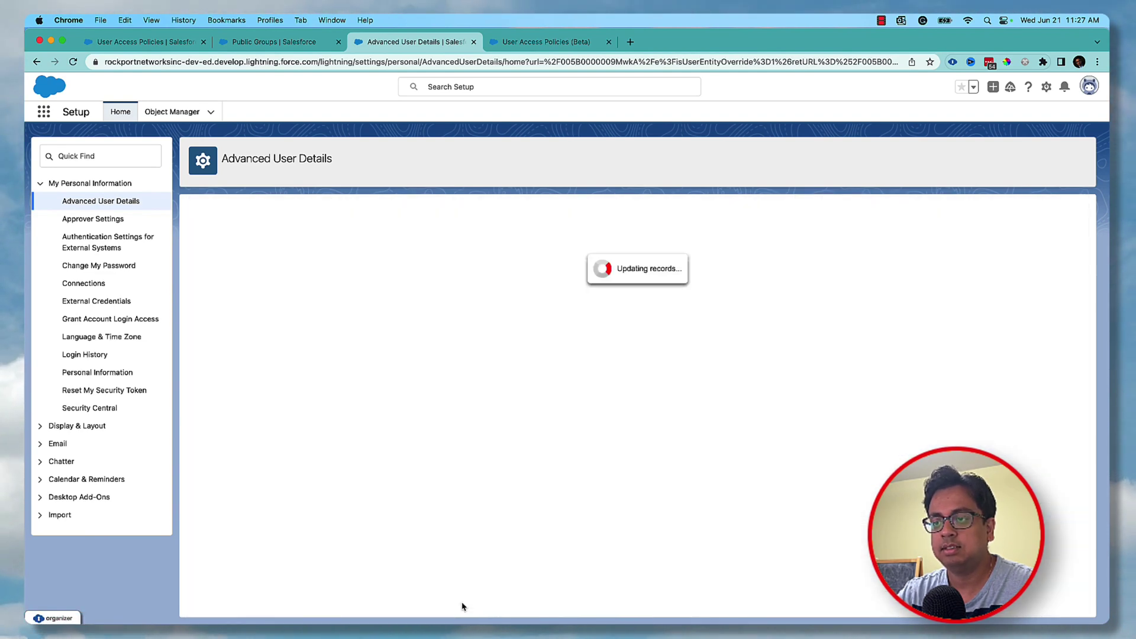
Reload the Canadian Citizens public group to check its members, and review the user's expanded permission set assignments.
click(272, 44)
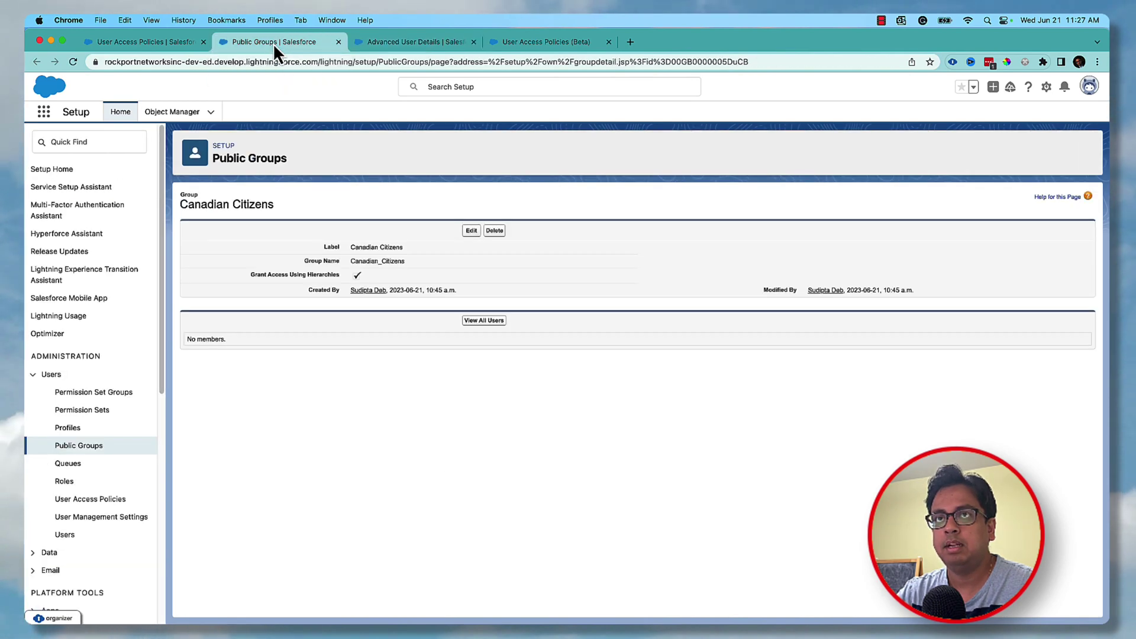
click(72, 61)
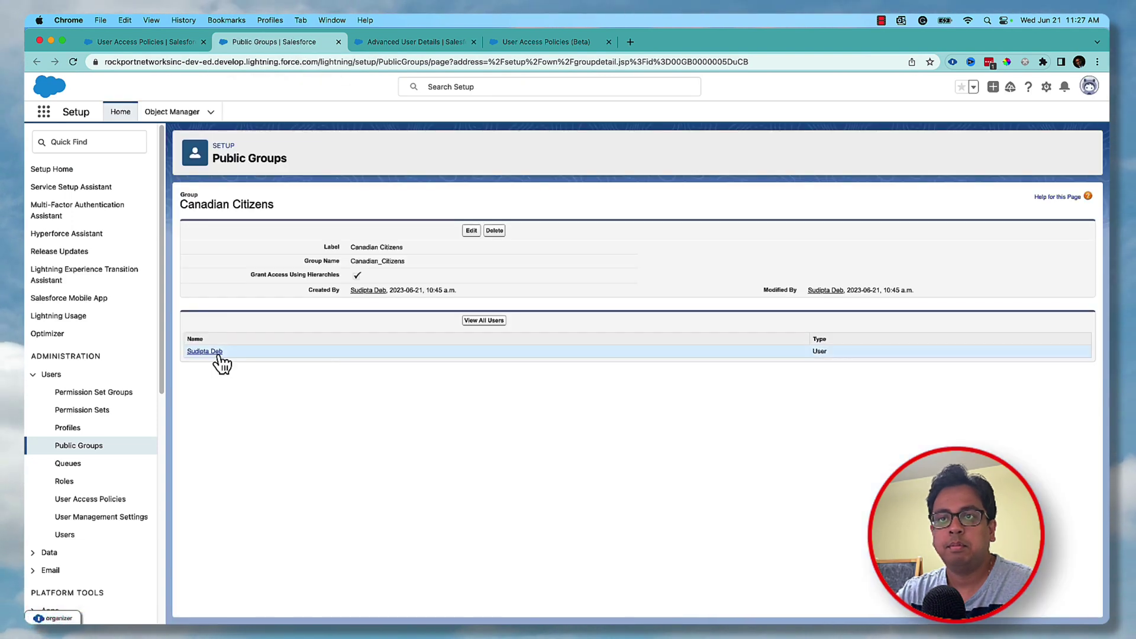
click(179, 43)
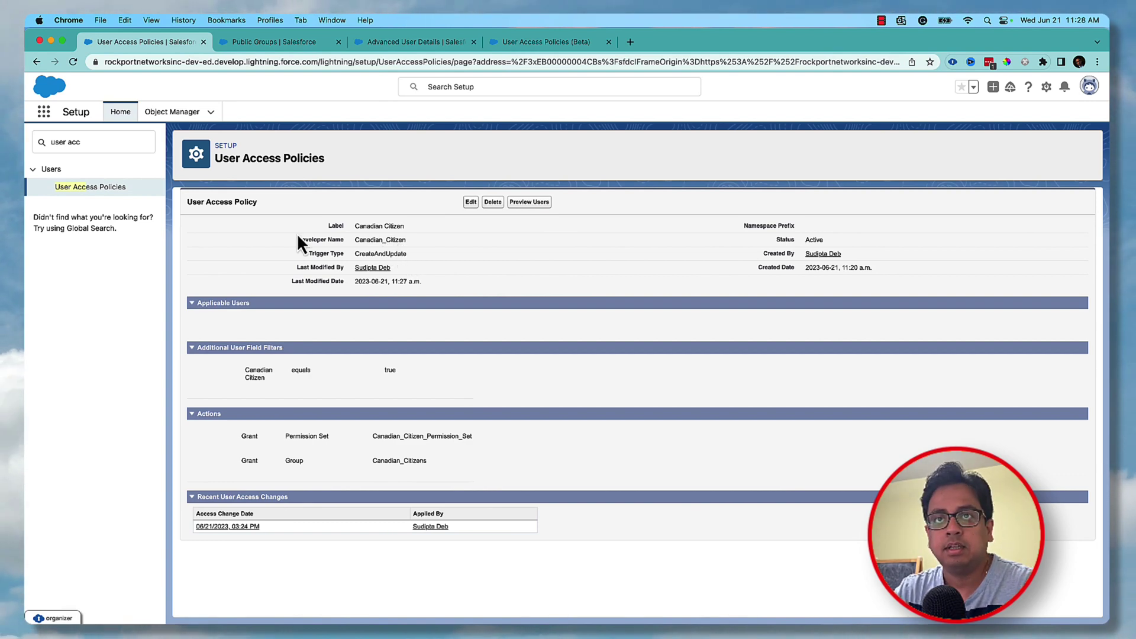
click(400, 42)
mouse_move(256, 231)
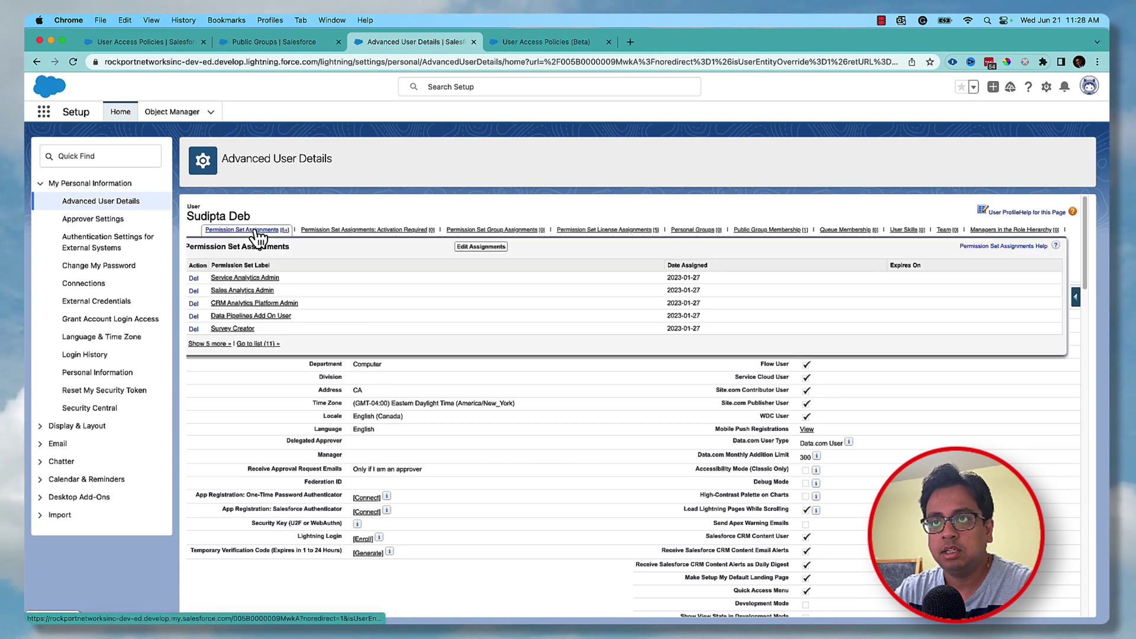
click(218, 344)
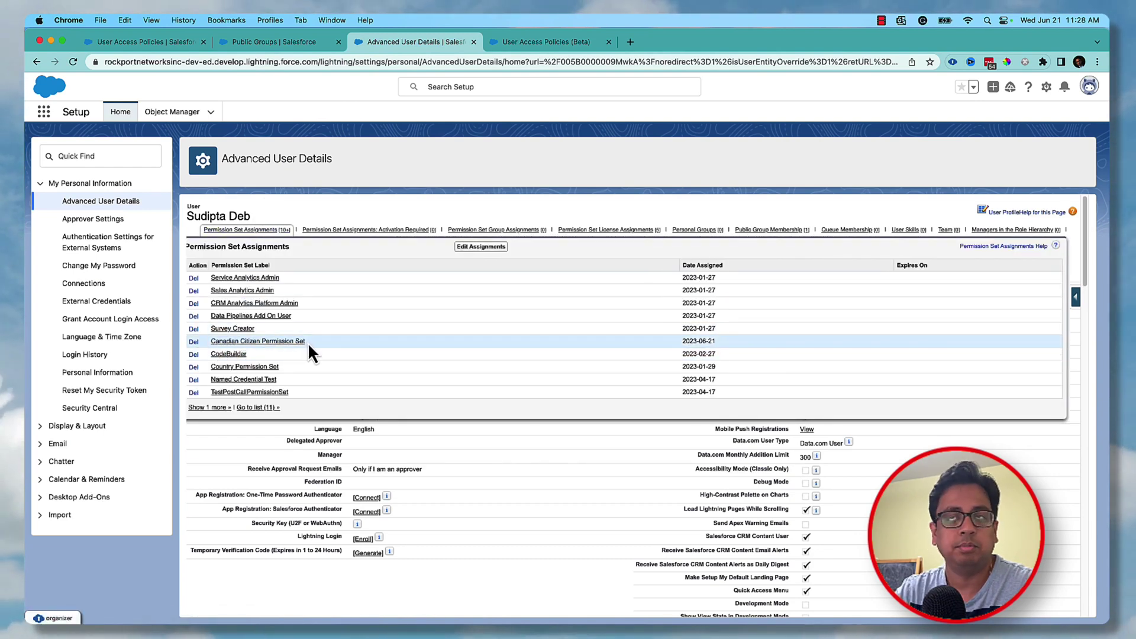
Edit the Revoke Canadian Citizen user access policy to use trigger type CreateAndUpdate and status Active, and save it.
click(179, 44)
click(129, 188)
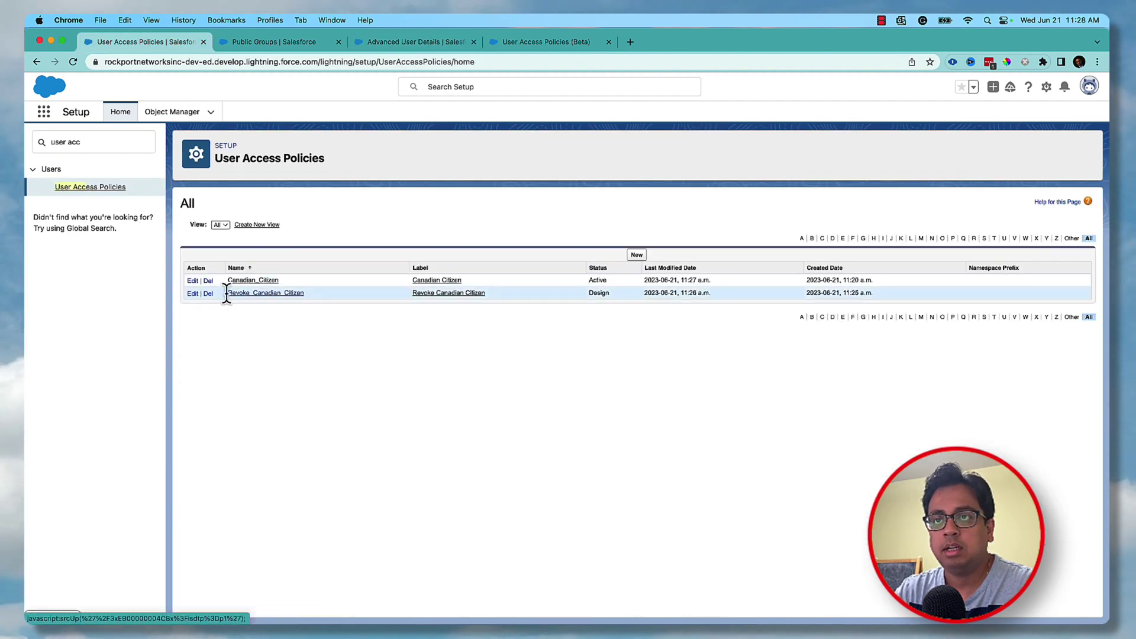
click(194, 294)
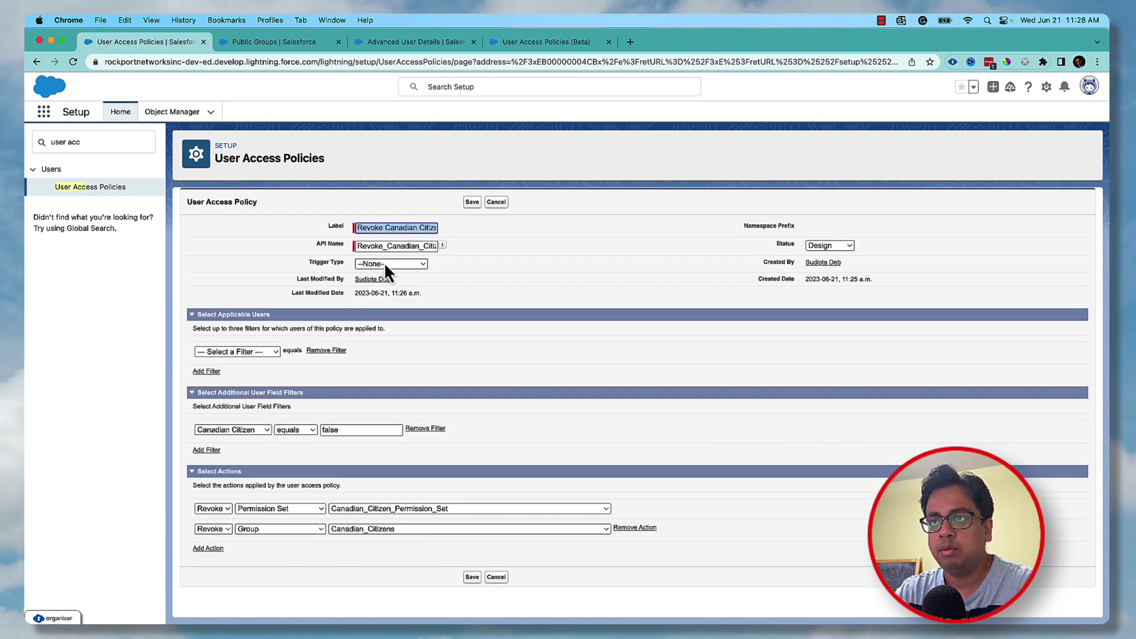
click(385, 262)
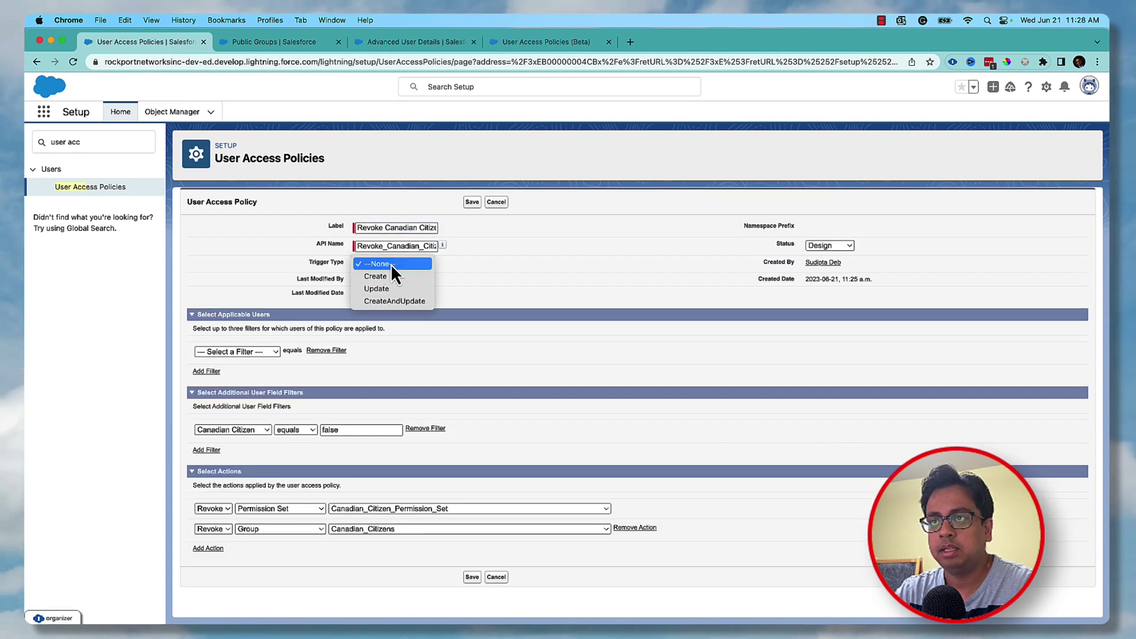
click(398, 301)
click(829, 247)
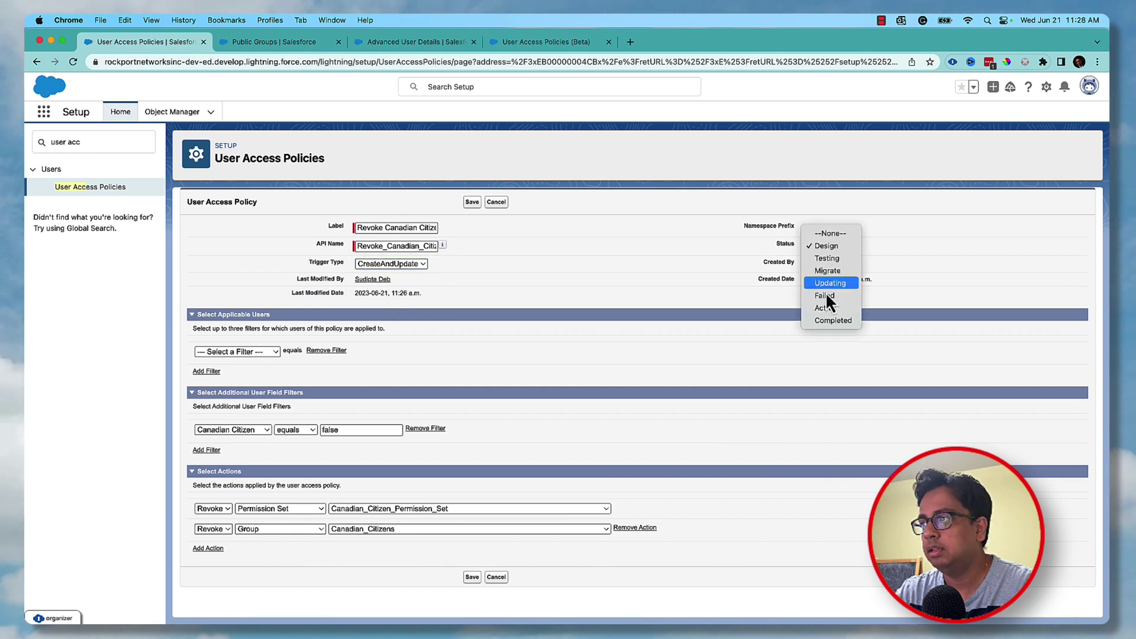
click(826, 311)
click(472, 204)
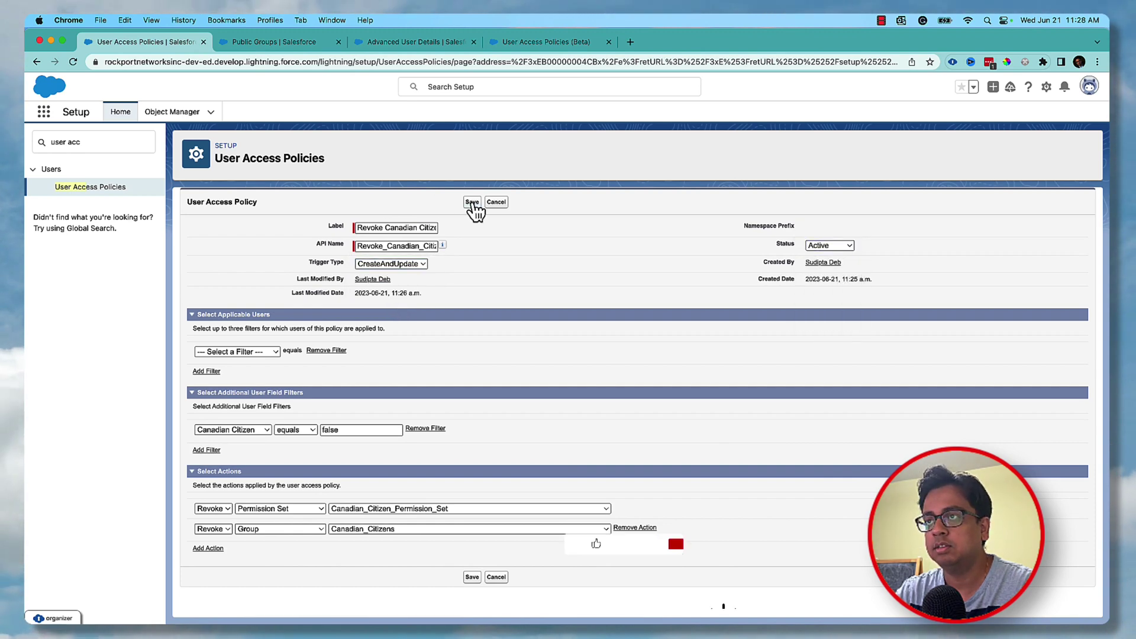
Clear the Canadian Citizen checkbox on the user record in Advanced User Details and save the record.
click(422, 50)
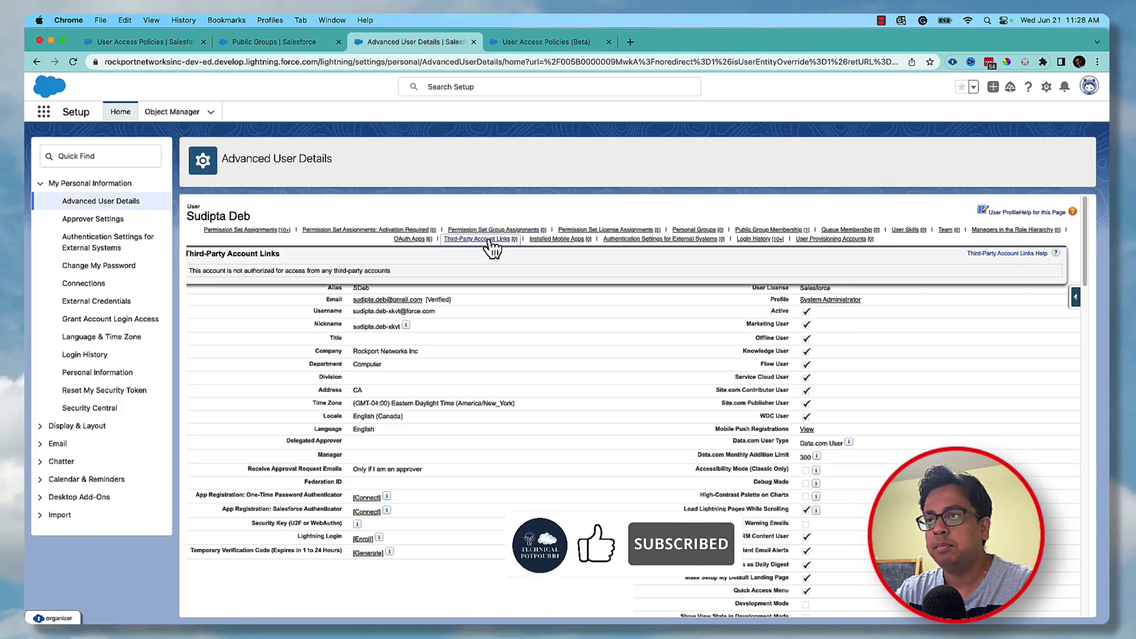
click(472, 262)
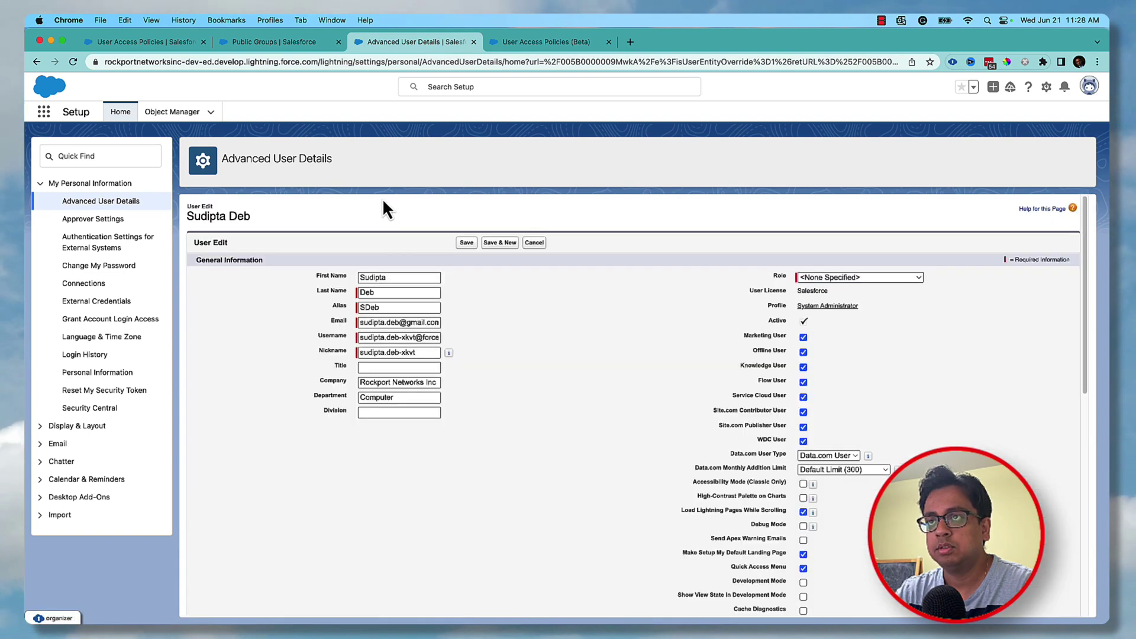
scroll(391, 213, down, 15)
click(364, 413)
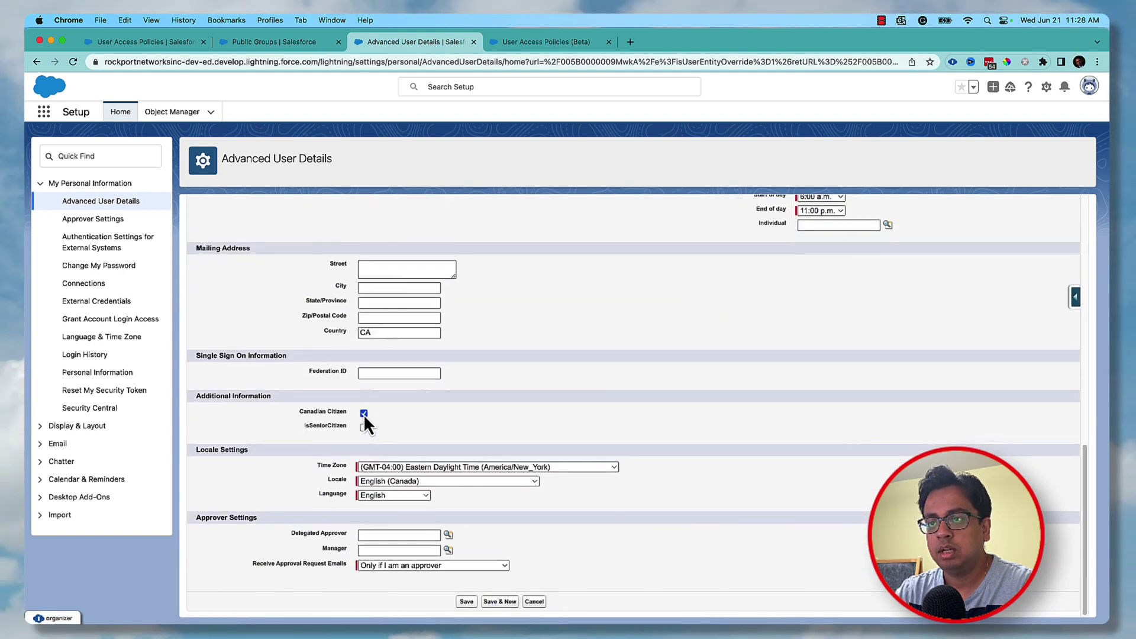
click(466, 602)
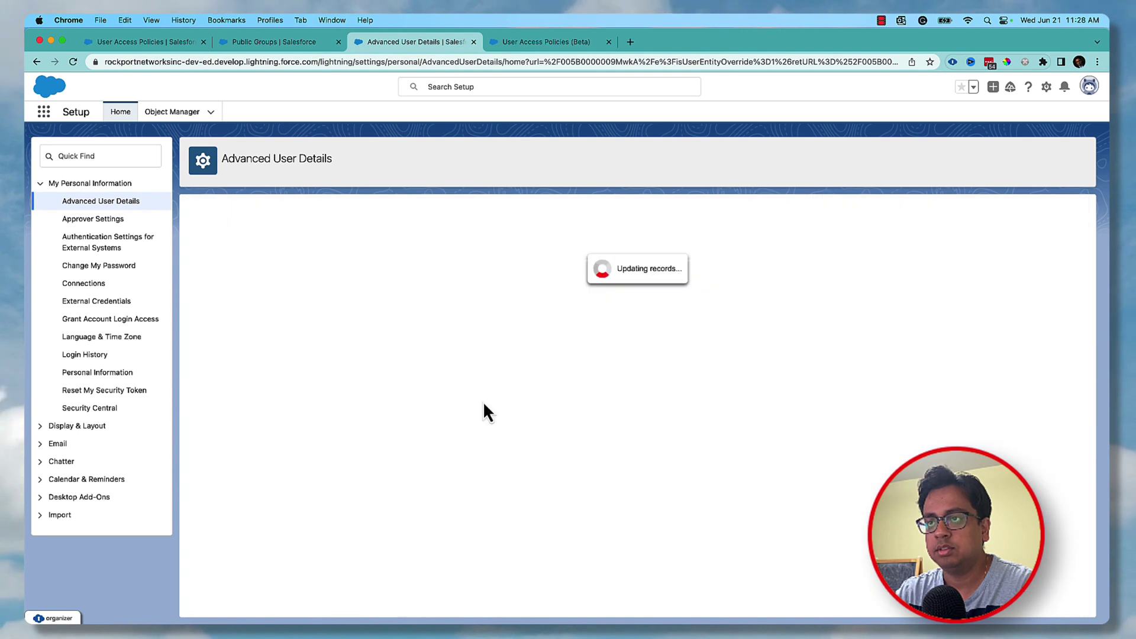
Reload the Canadian Citizens public group to check its membership, and review the user's permission set assignments in Advanced User Details.
click(275, 44)
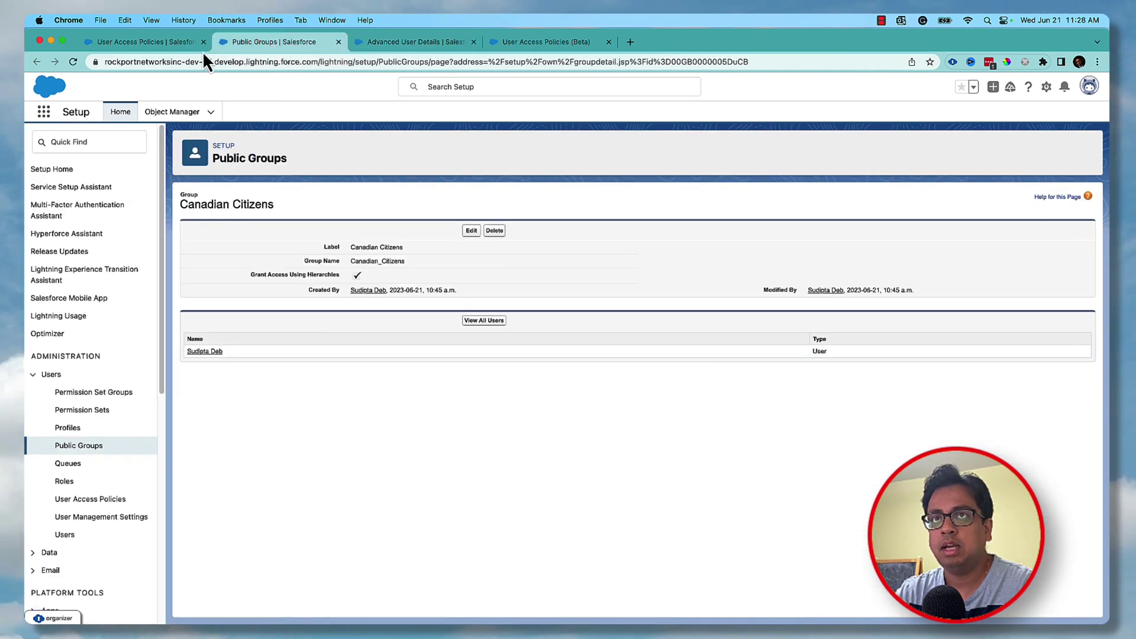
click(73, 61)
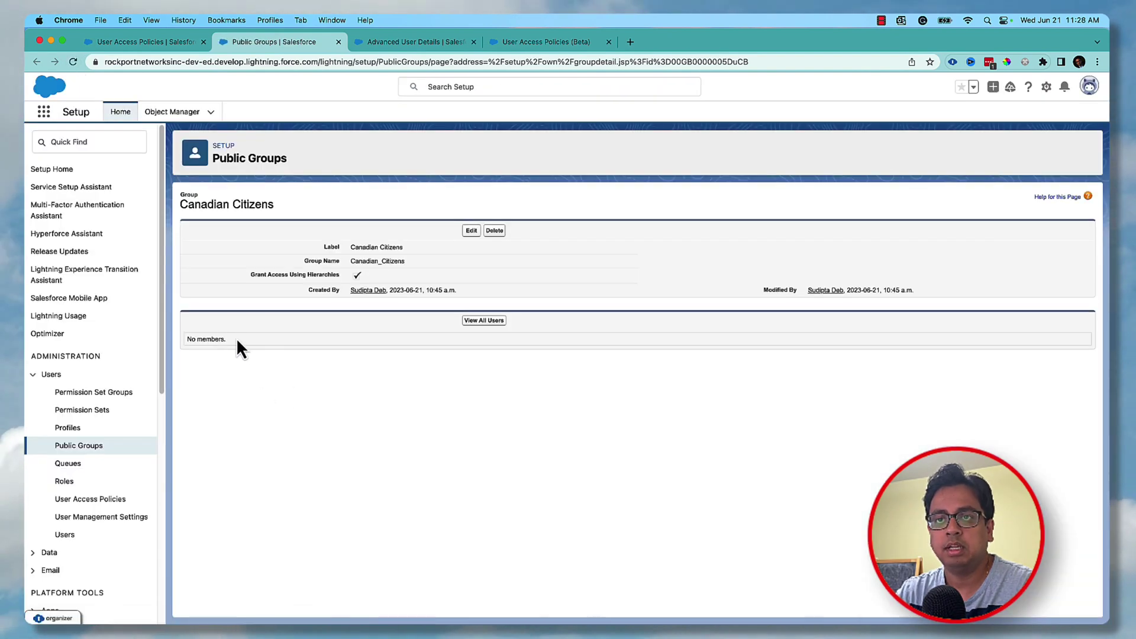
click(451, 43)
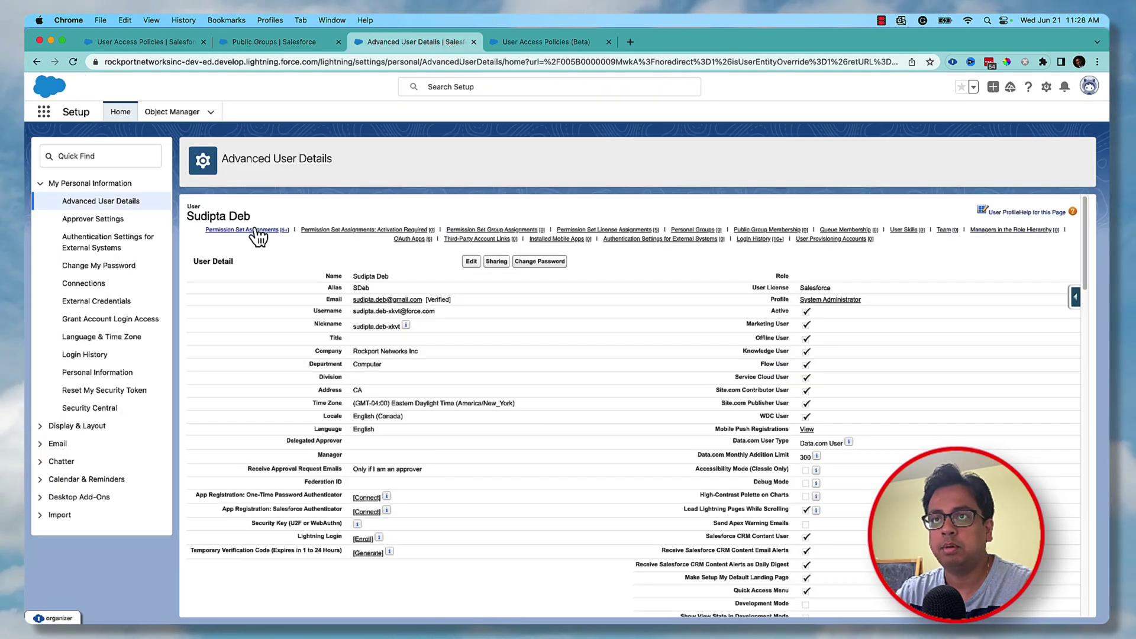
mouse_move(248, 231)
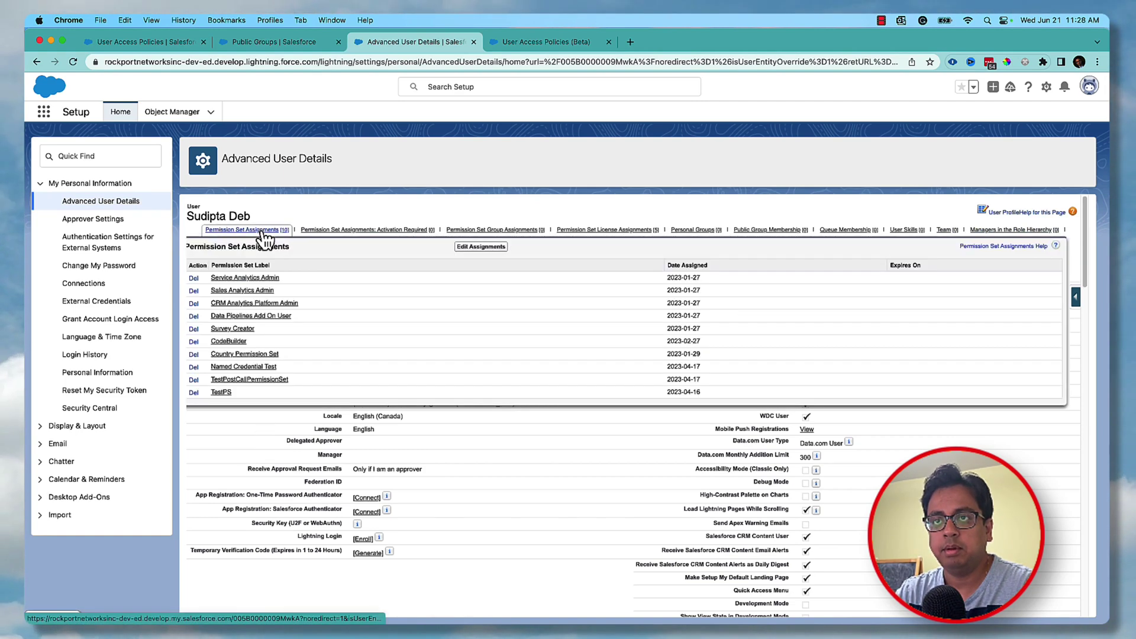
Return to the User Access Policies list, and search the User object's fields in Object Manager for "sen".
click(175, 44)
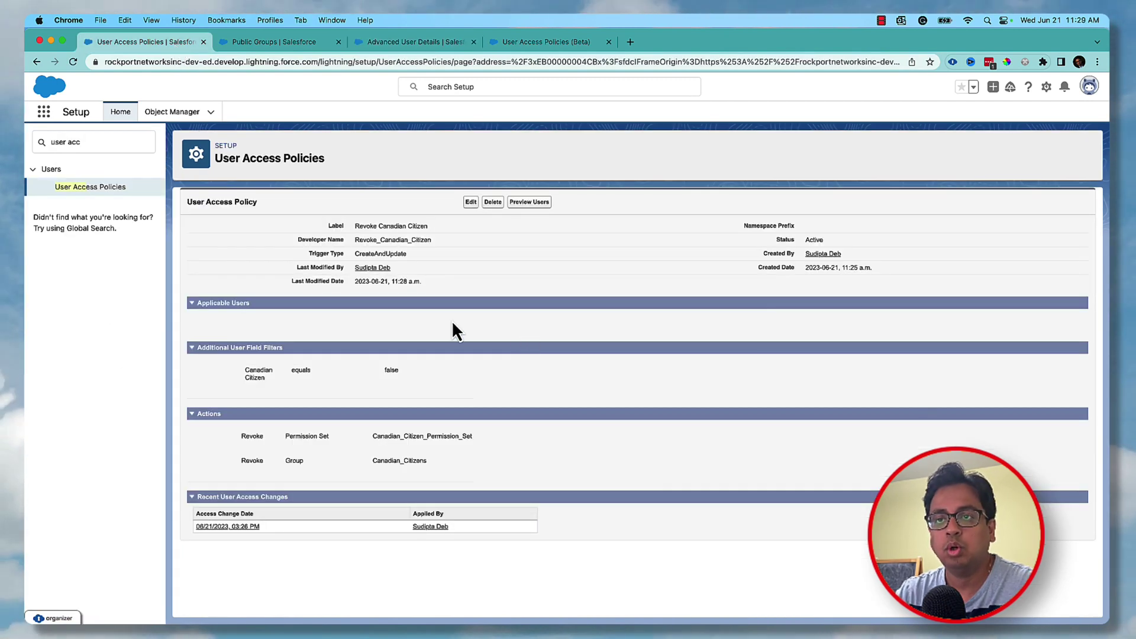
click(81, 187)
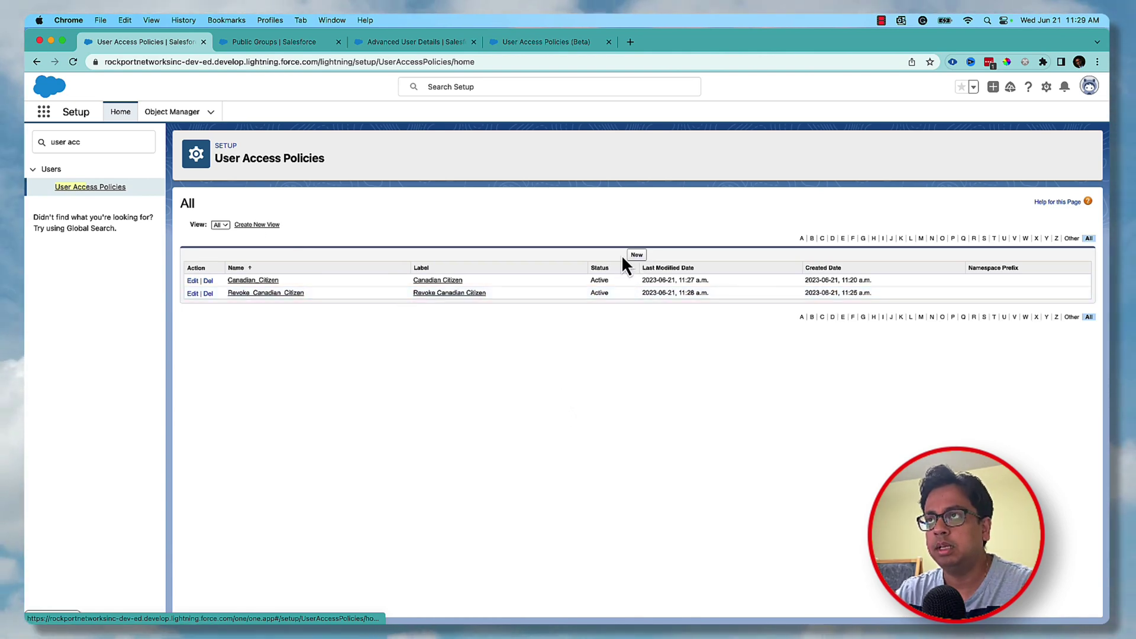
click(400, 42)
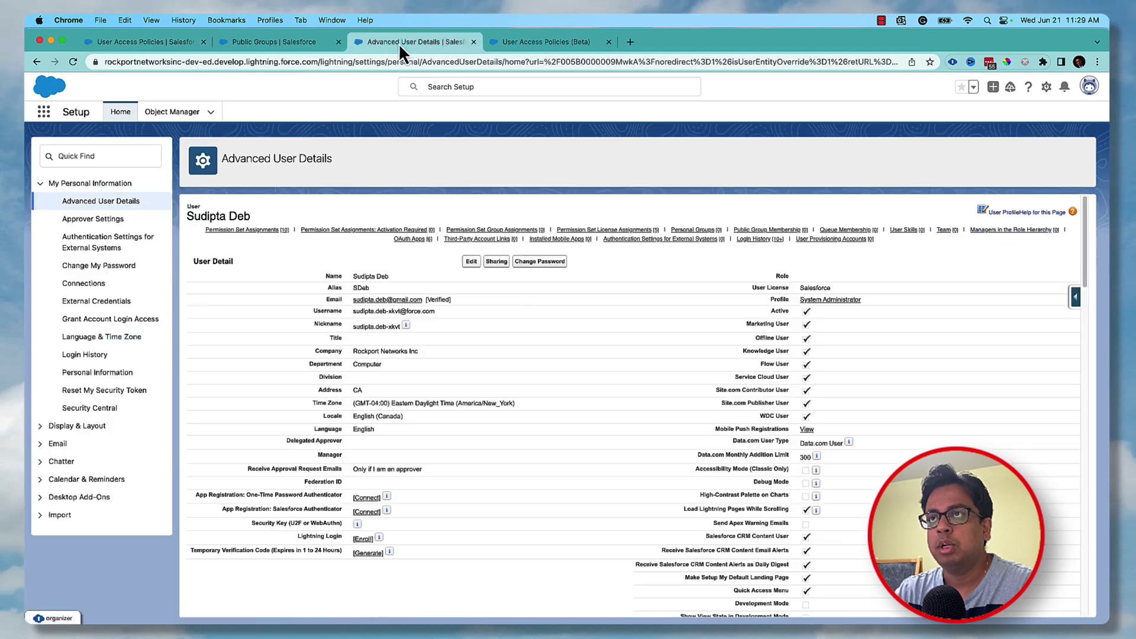
click(172, 115)
click(889, 150)
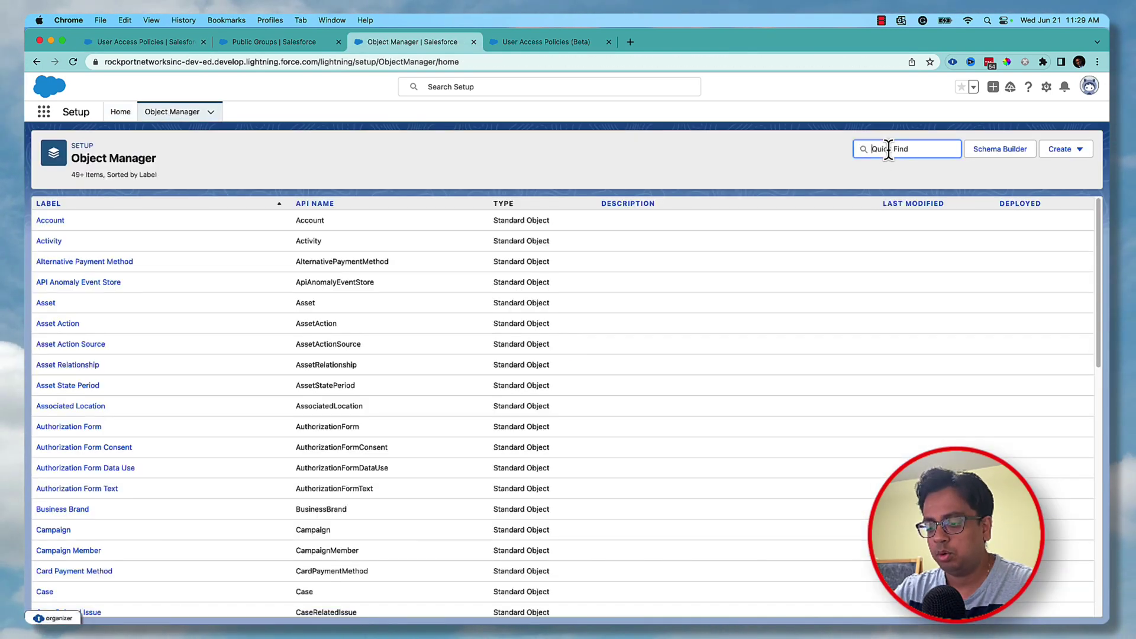
text(user)
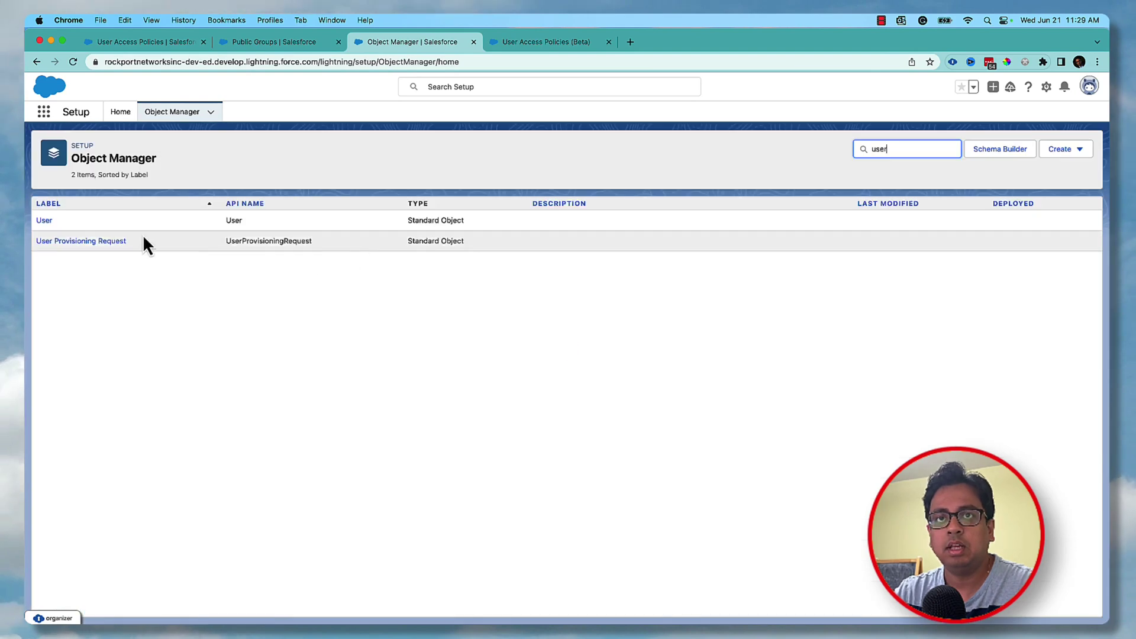
click(41, 220)
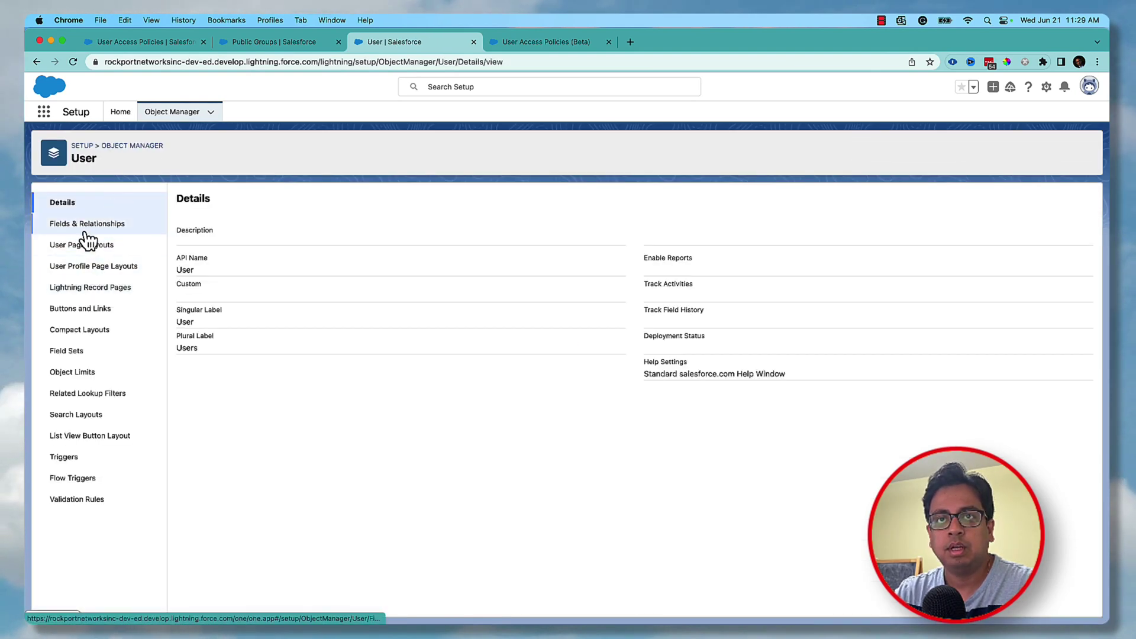
click(84, 225)
click(834, 201)
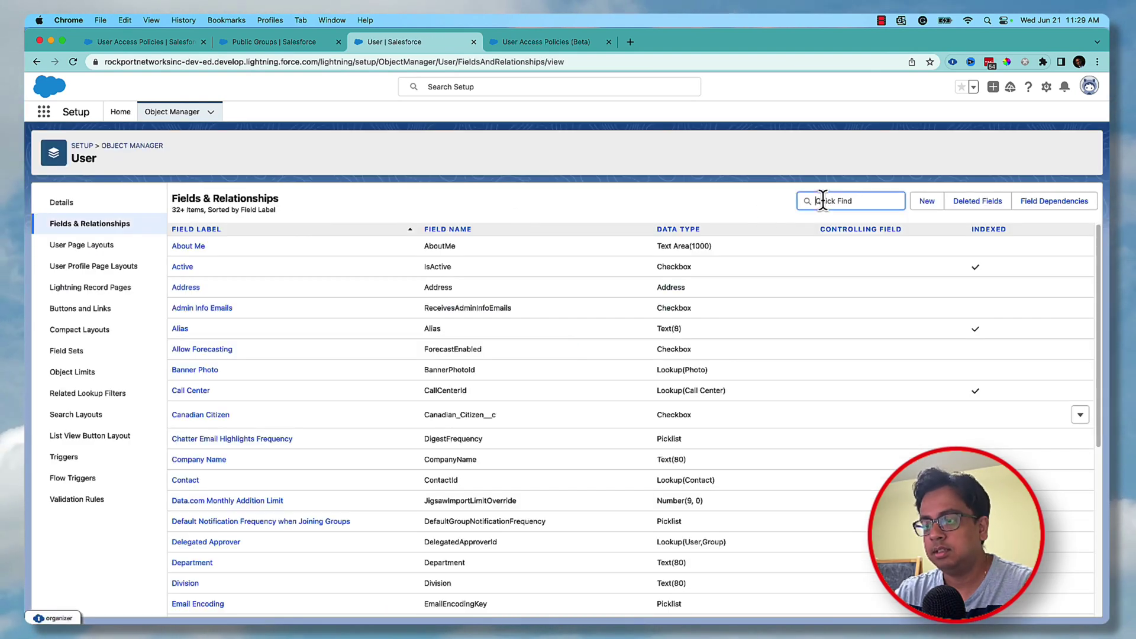
text(sen)
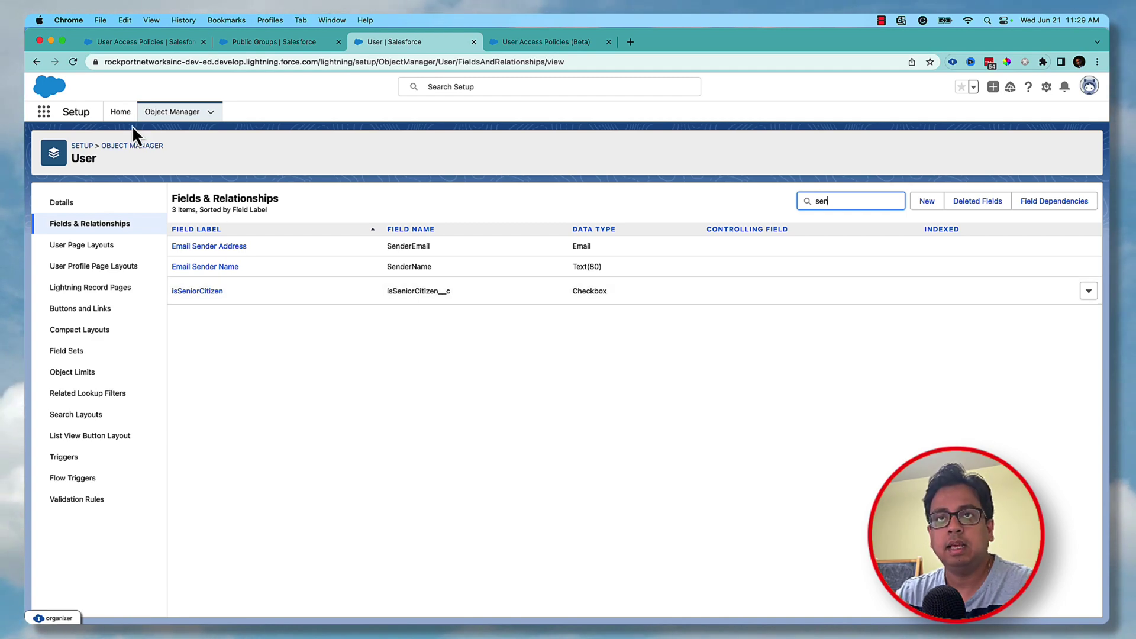
Find the Permission Sets page in Setup and review the list of custom permission sets.
click(120, 112)
click(117, 144)
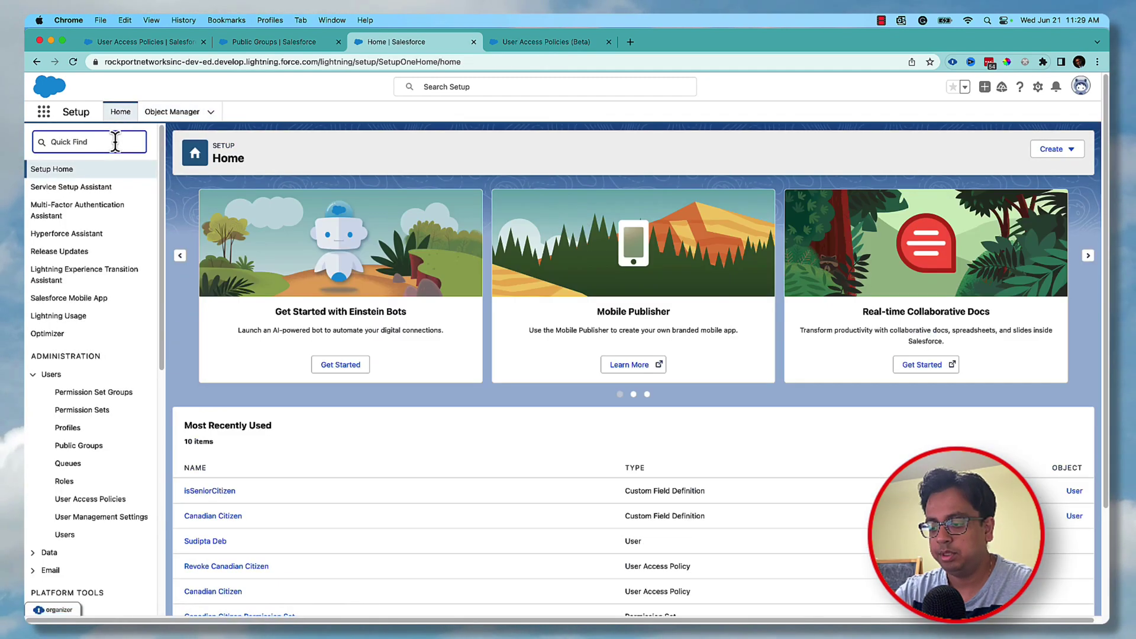
text(permissio)
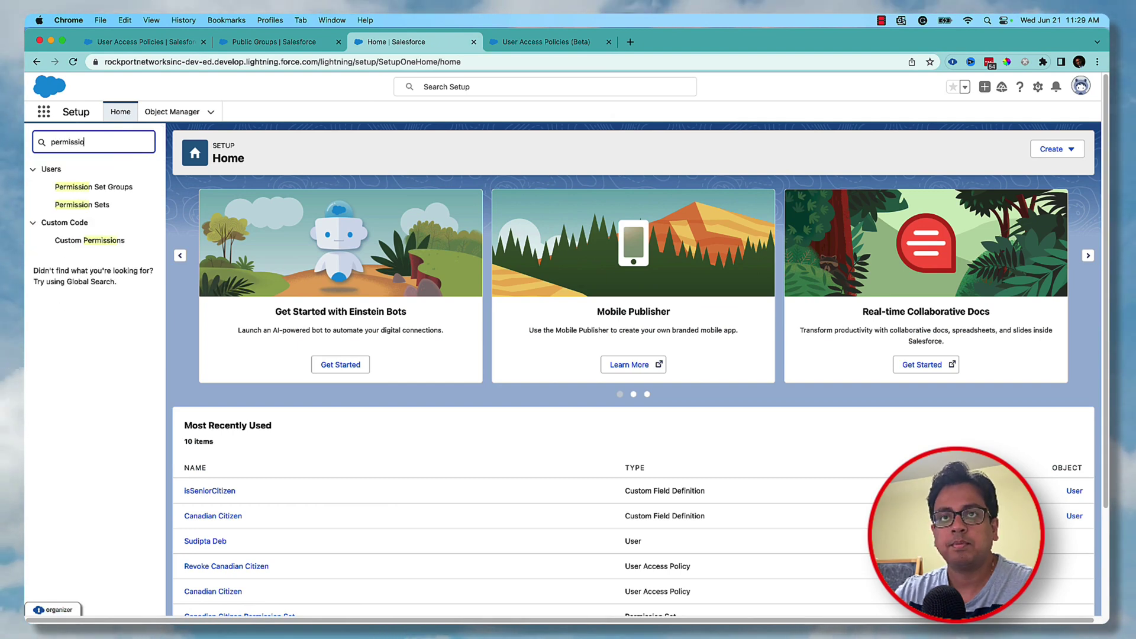
click(83, 205)
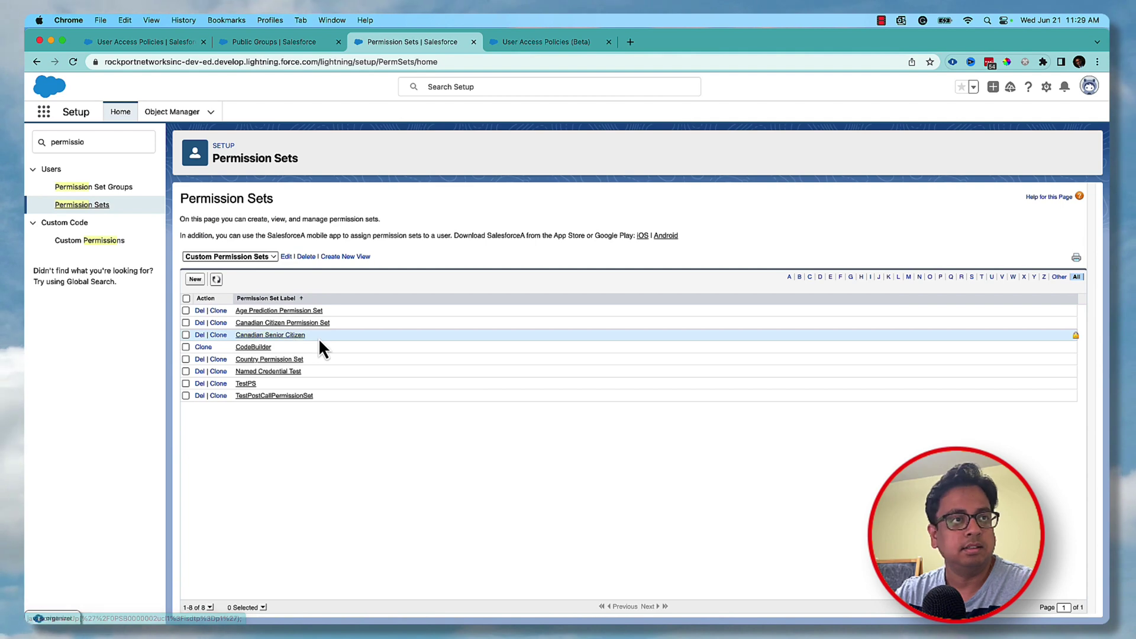
Create and save a user access policy labelled Canadian Senior Citizen with trigger type CreateAndUpdate.
click(266, 42)
click(140, 41)
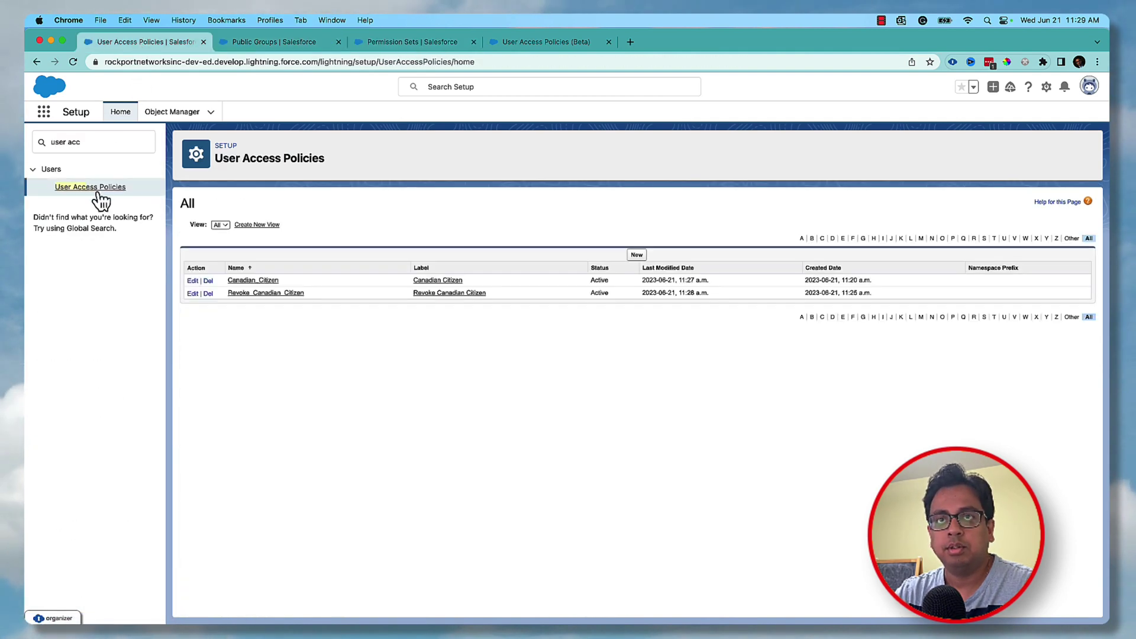
click(637, 257)
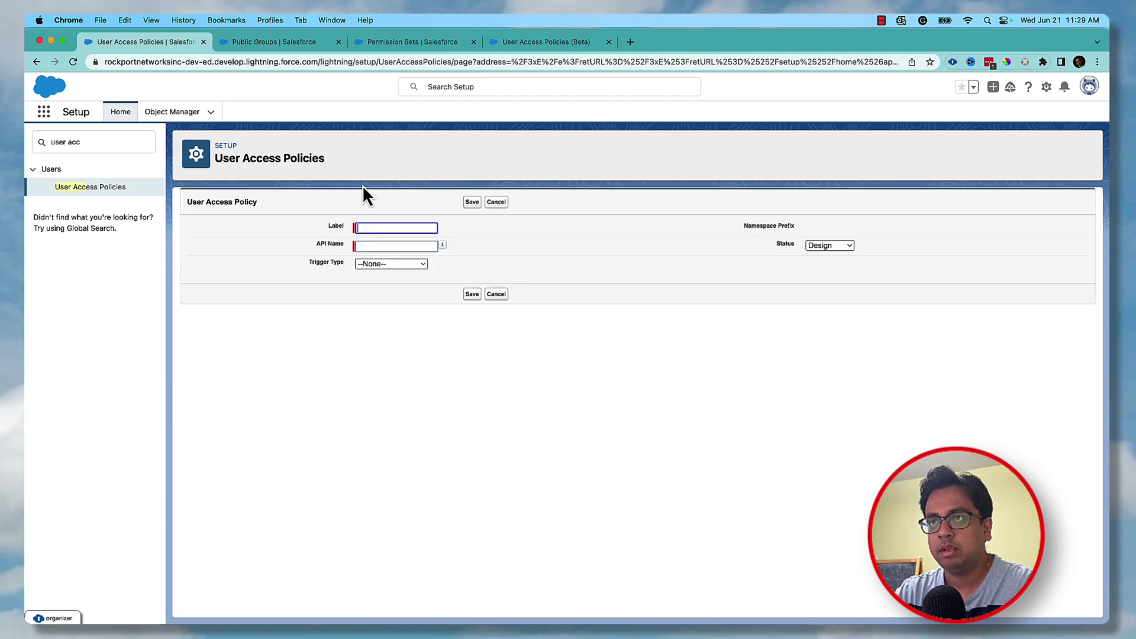
click(377, 228)
text(Canadian Senior Cit)
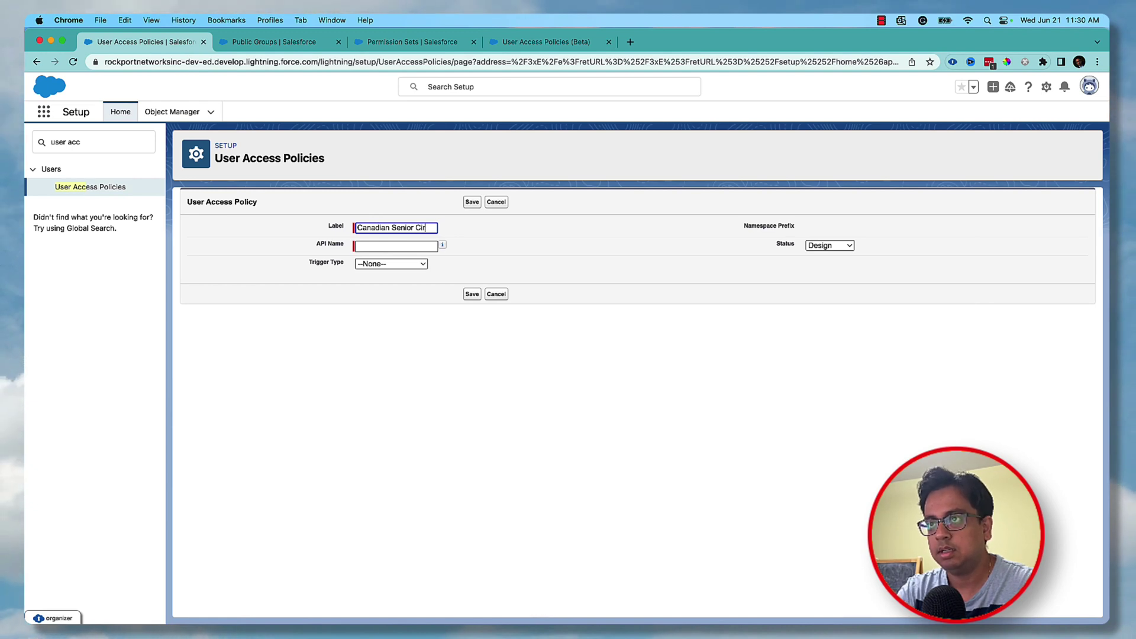
text(iz)
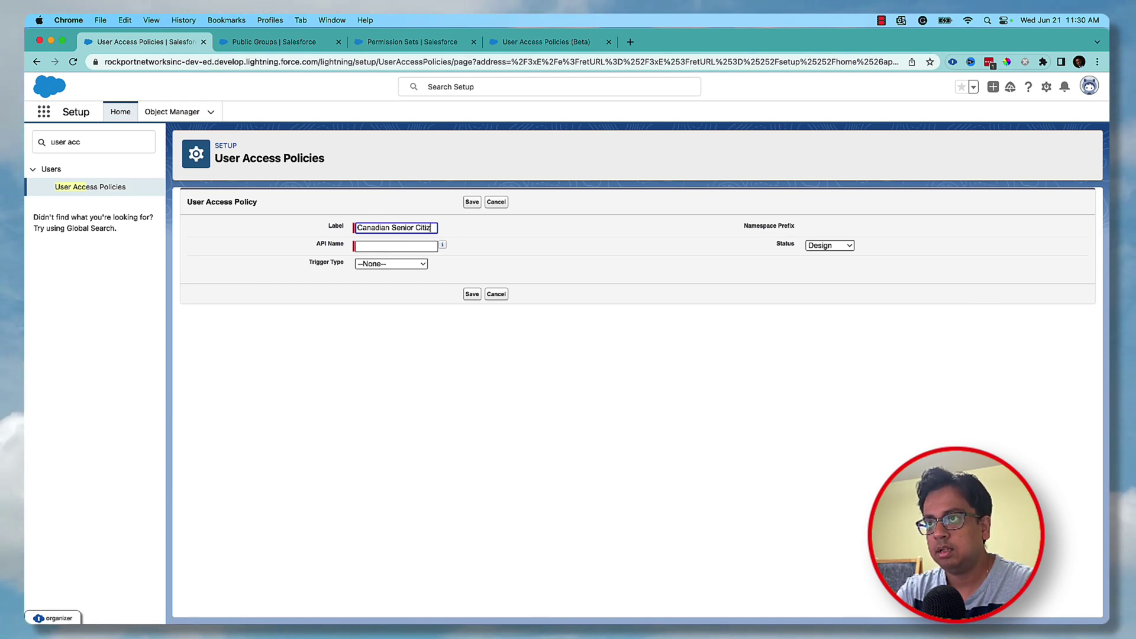
text(ens)
key(Tab)
click(379, 267)
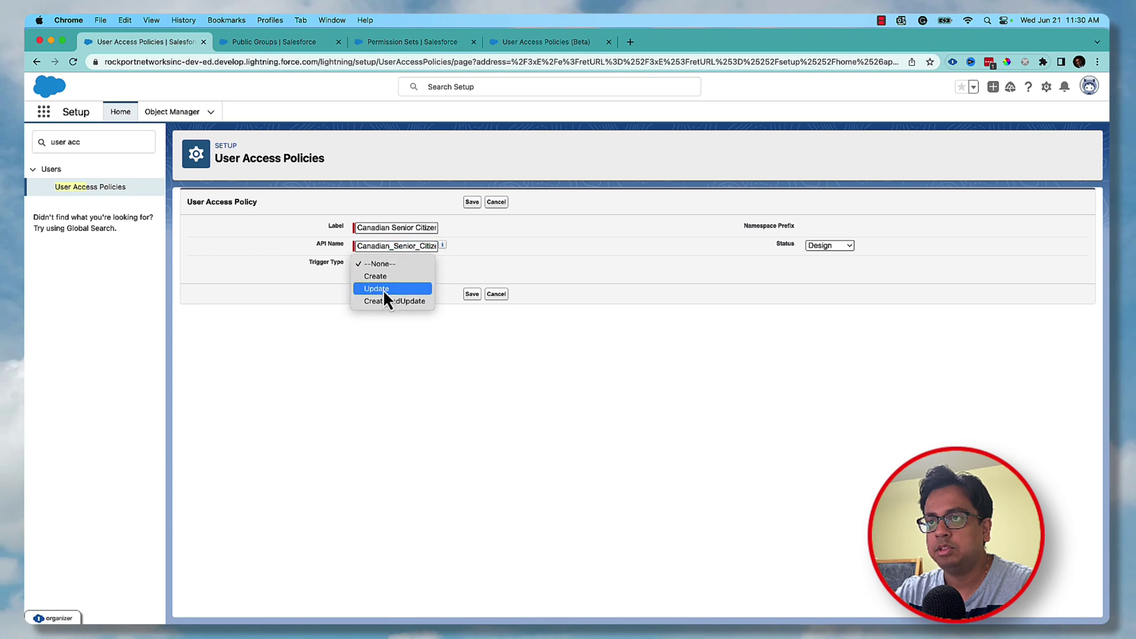
click(388, 300)
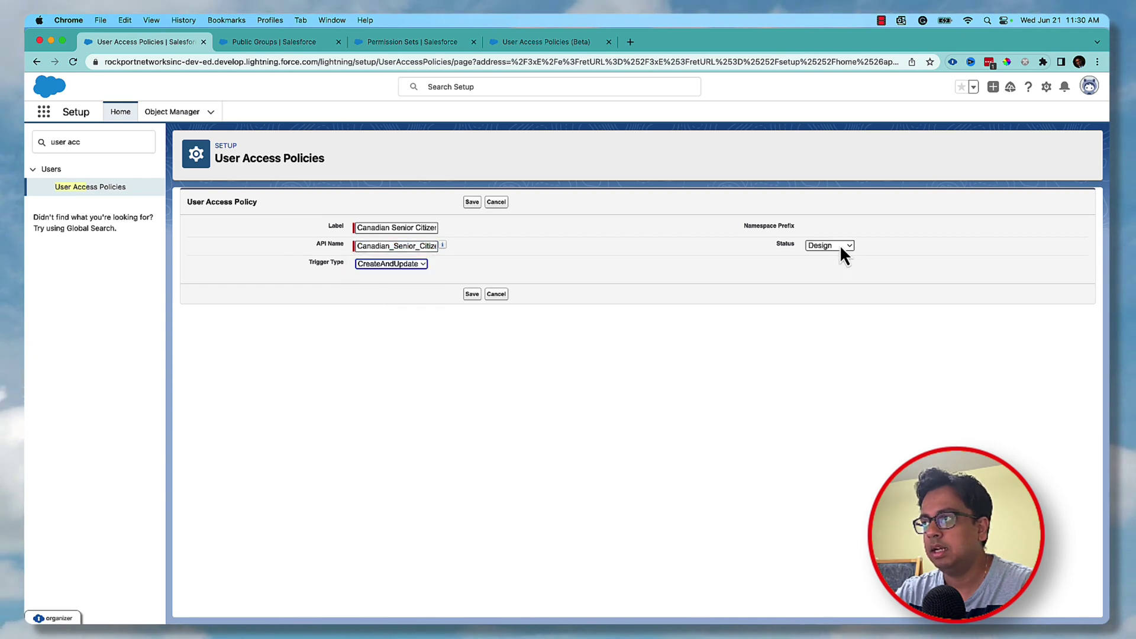
click(481, 296)
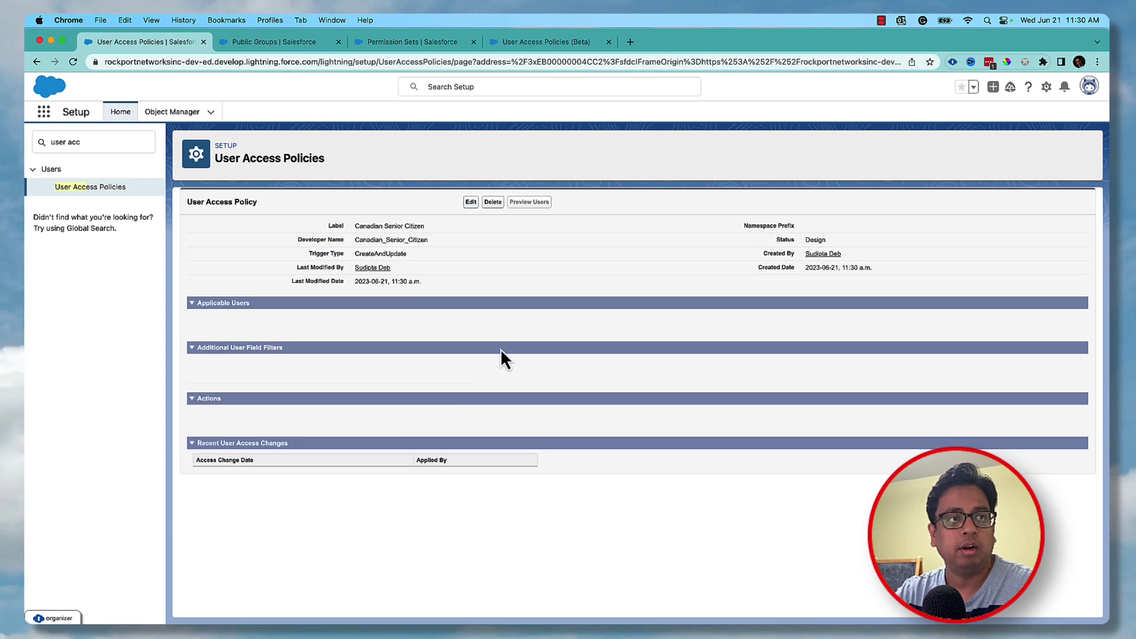
Edit the policy to add user field filters Canadian Citizen equals true and isSeniorCitizen equals true.
click(471, 203)
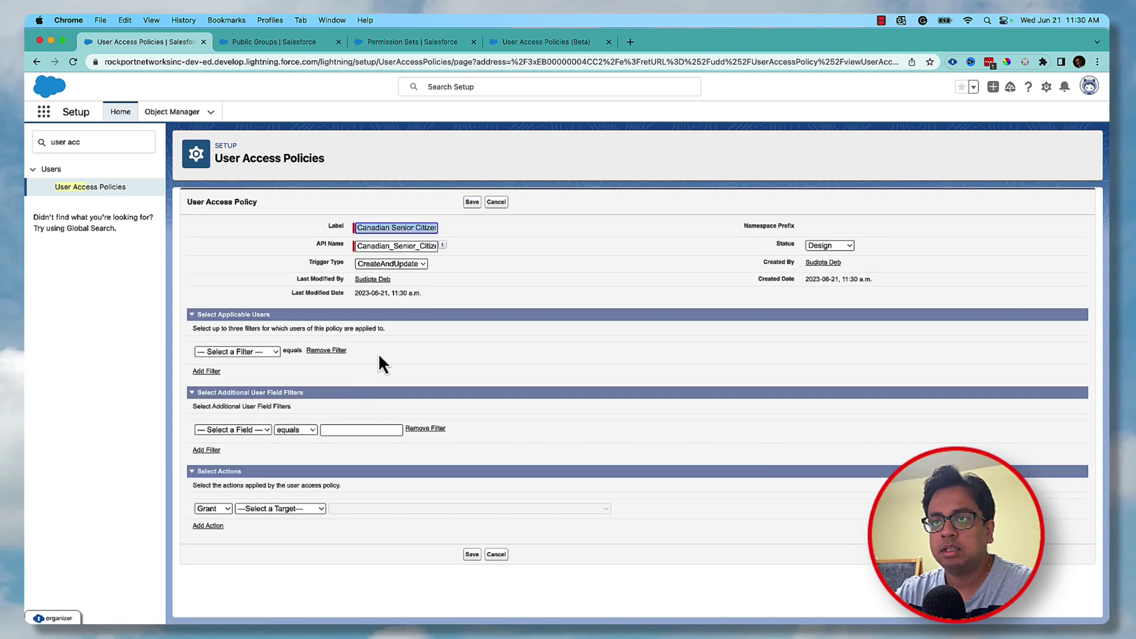
click(267, 429)
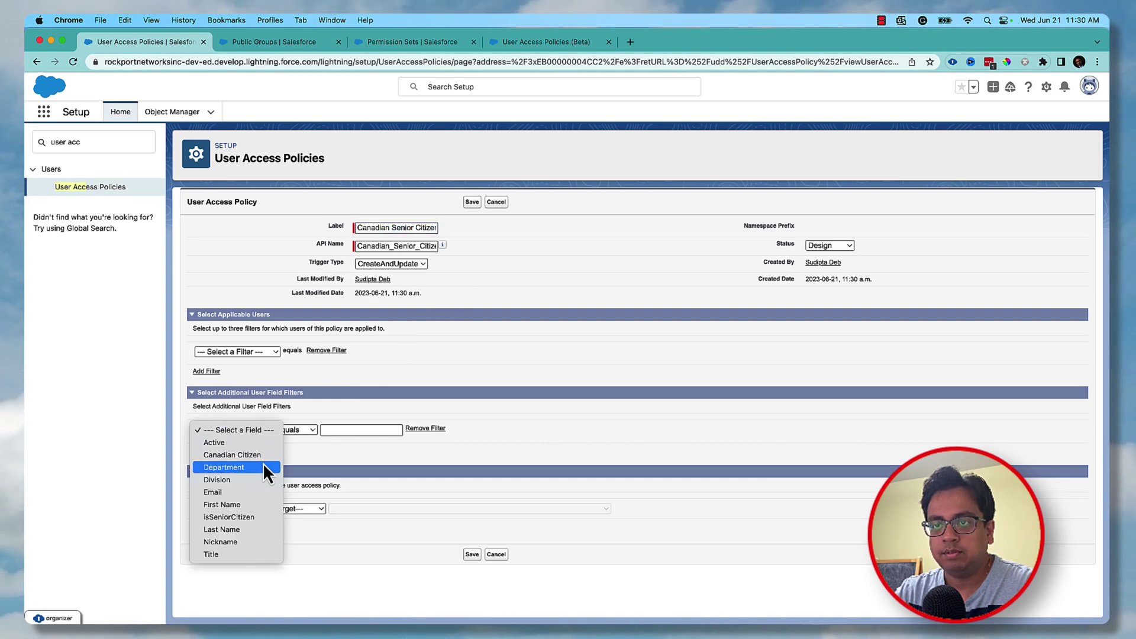
click(264, 456)
click(360, 430)
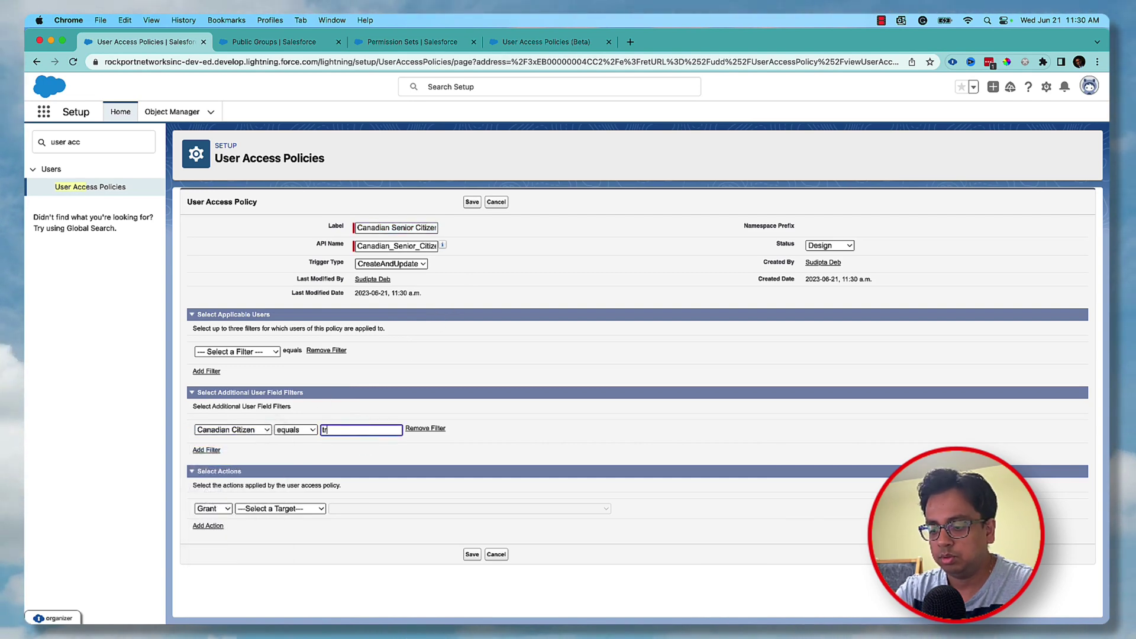
click(216, 451)
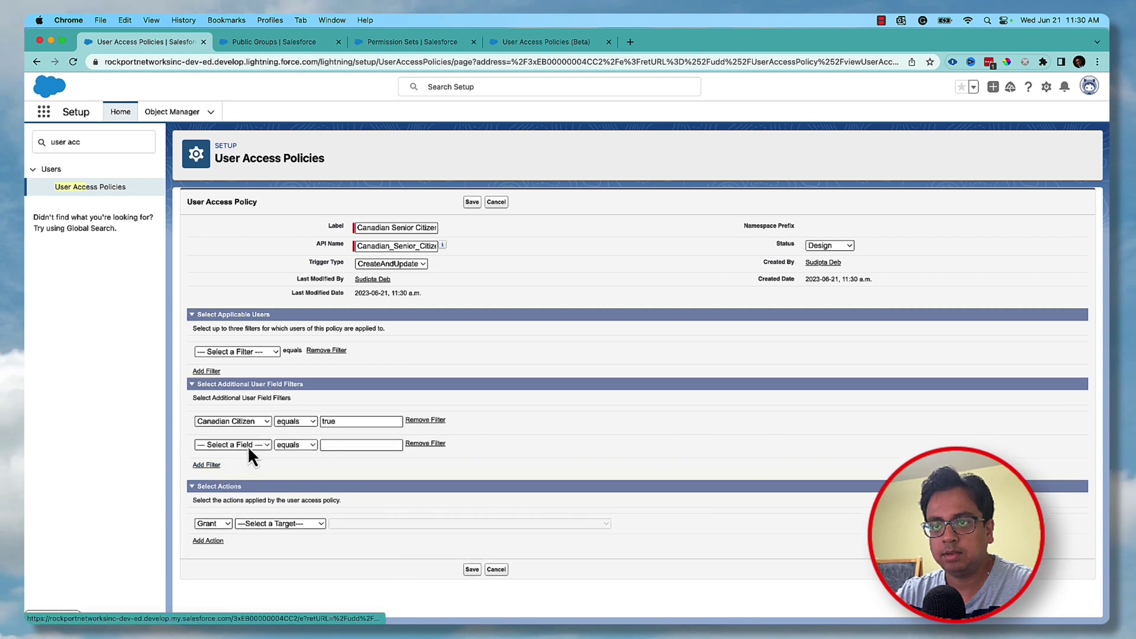
click(250, 445)
click(241, 533)
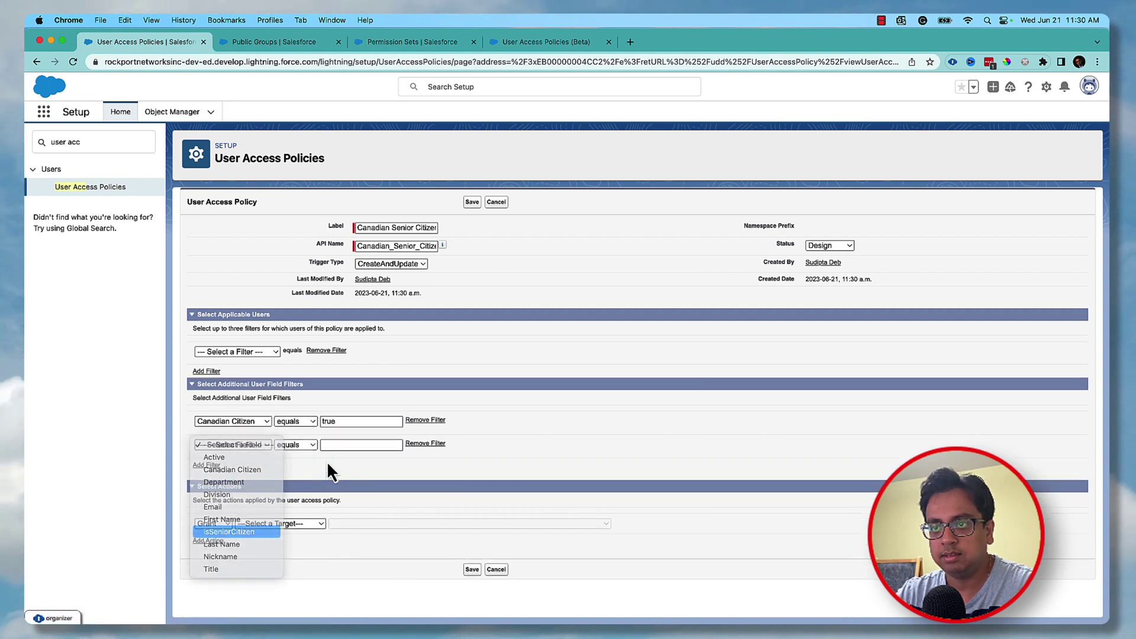
click(334, 445)
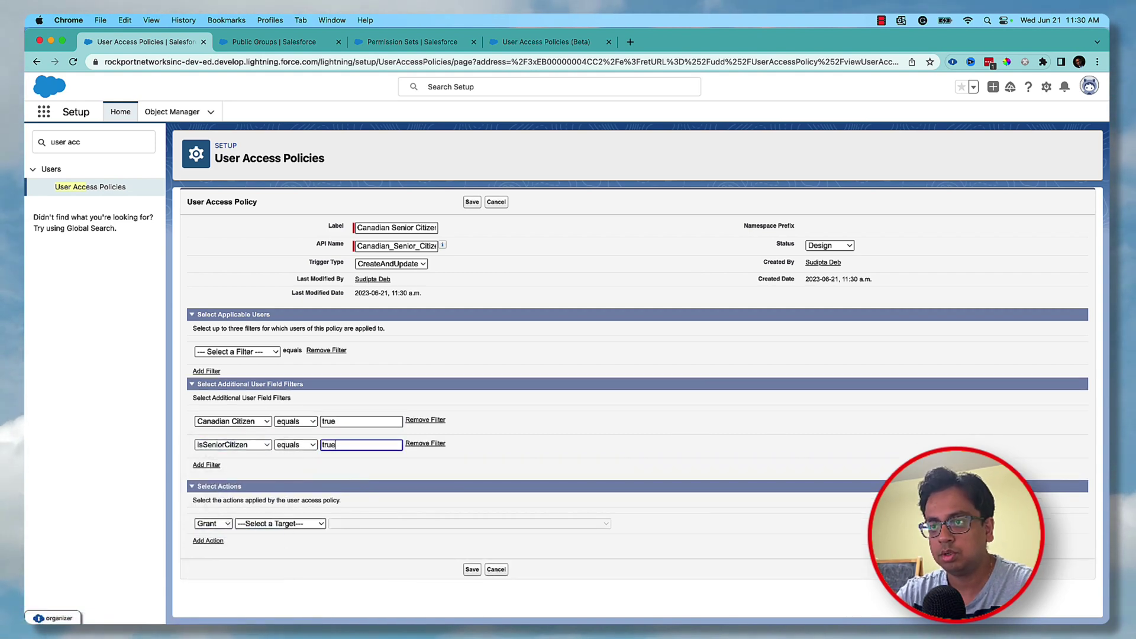
text(true)
Set the policy's action to grant the Canadian_Senior_Citizen permission set, and save the policy.
click(282, 523)
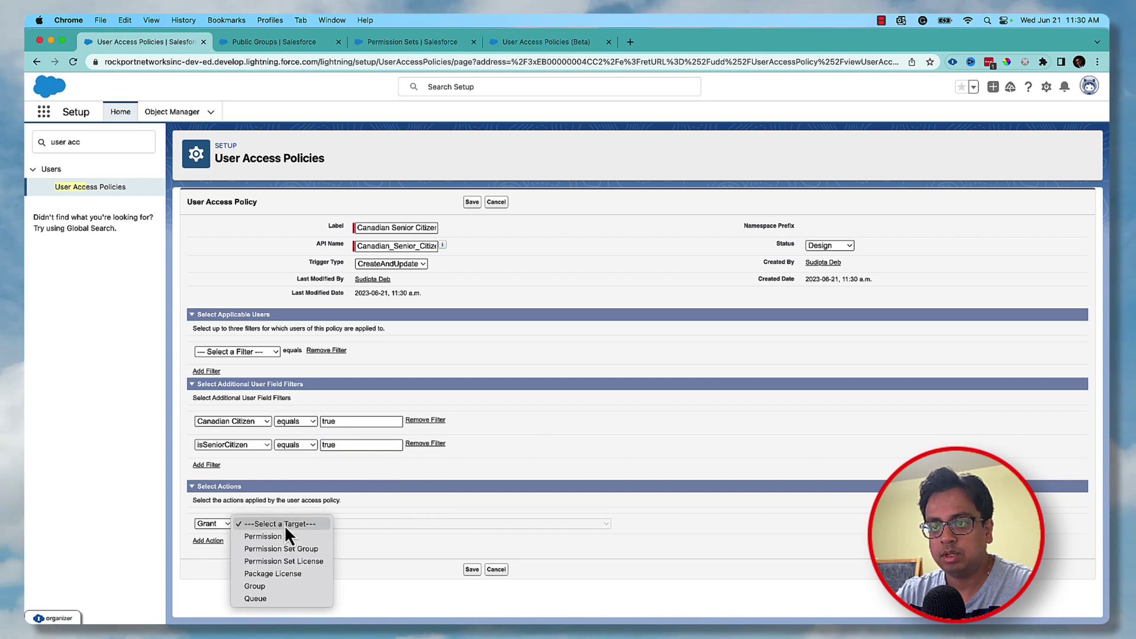
click(286, 539)
click(417, 524)
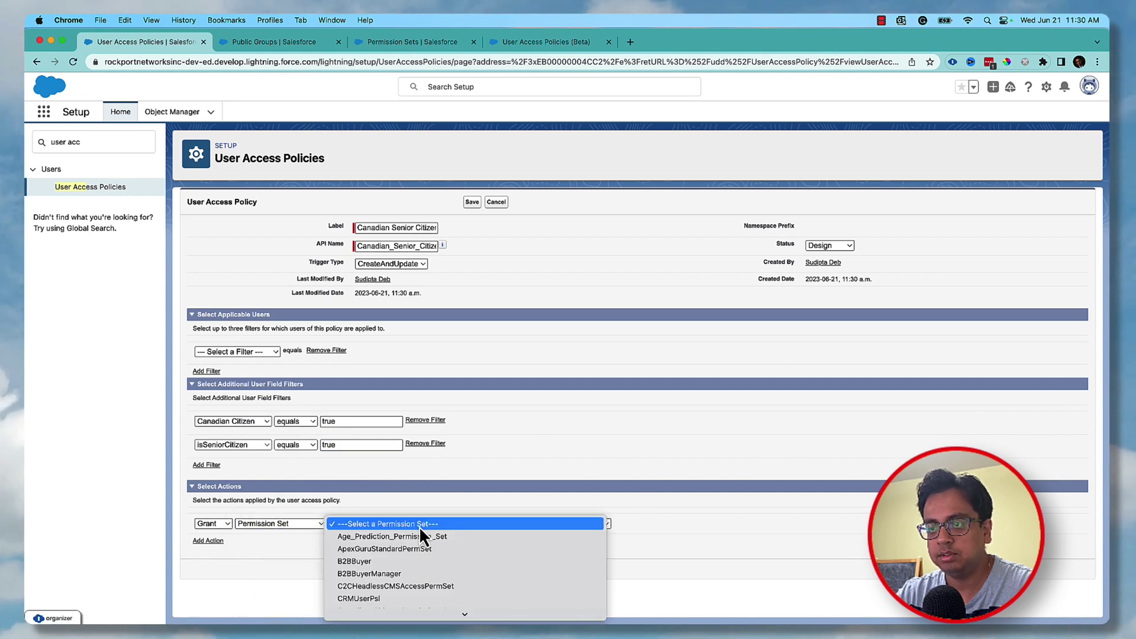
scroll(419, 526, down, 3)
scroll(421, 530, down, 3)
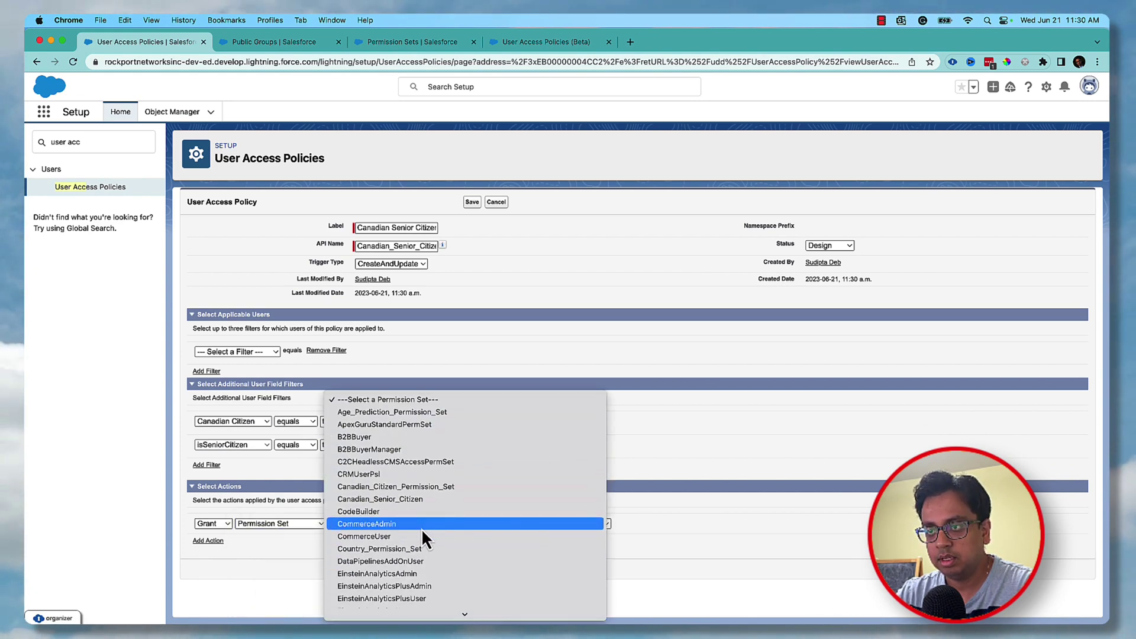
click(420, 499)
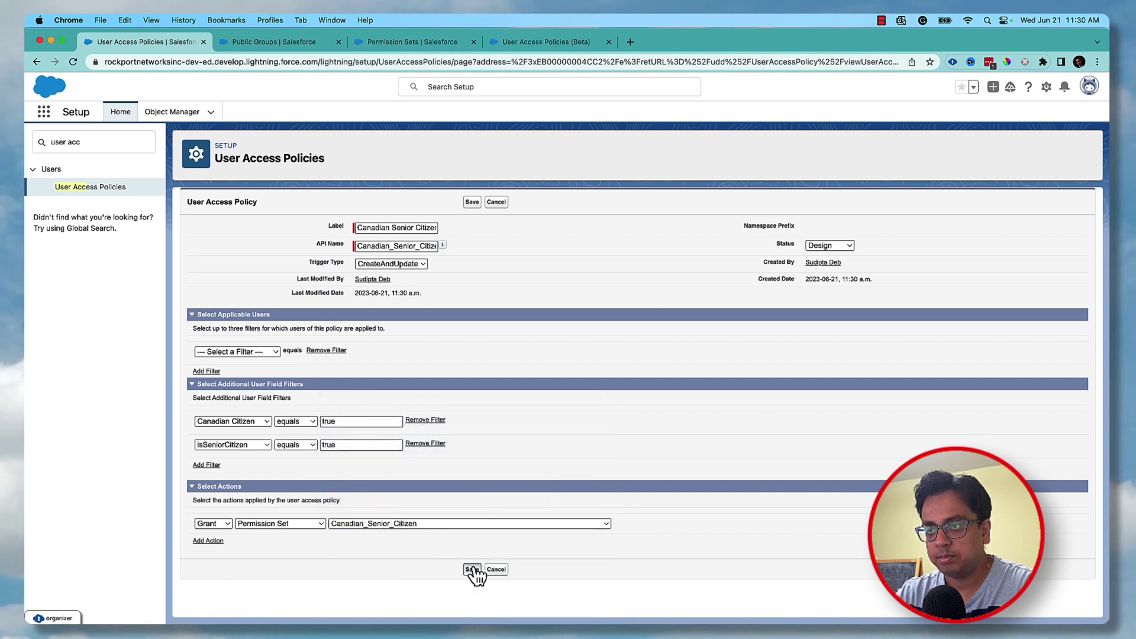
click(473, 567)
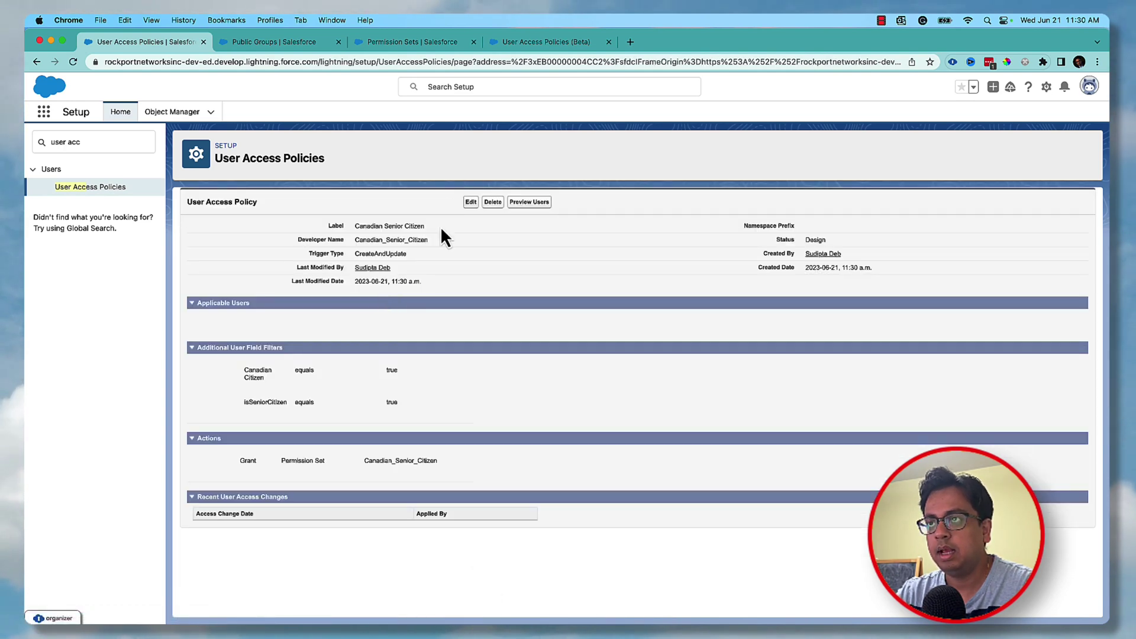
Set the Canadian Senior Citizen policy's status to Active and save it.
click(471, 203)
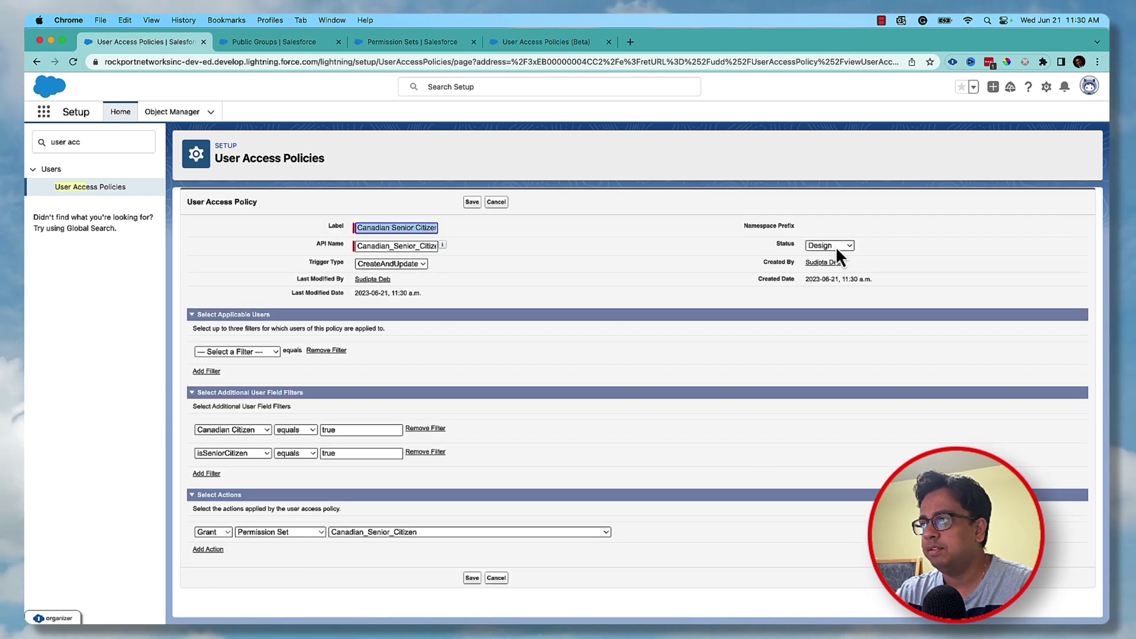
click(836, 246)
key(Return)
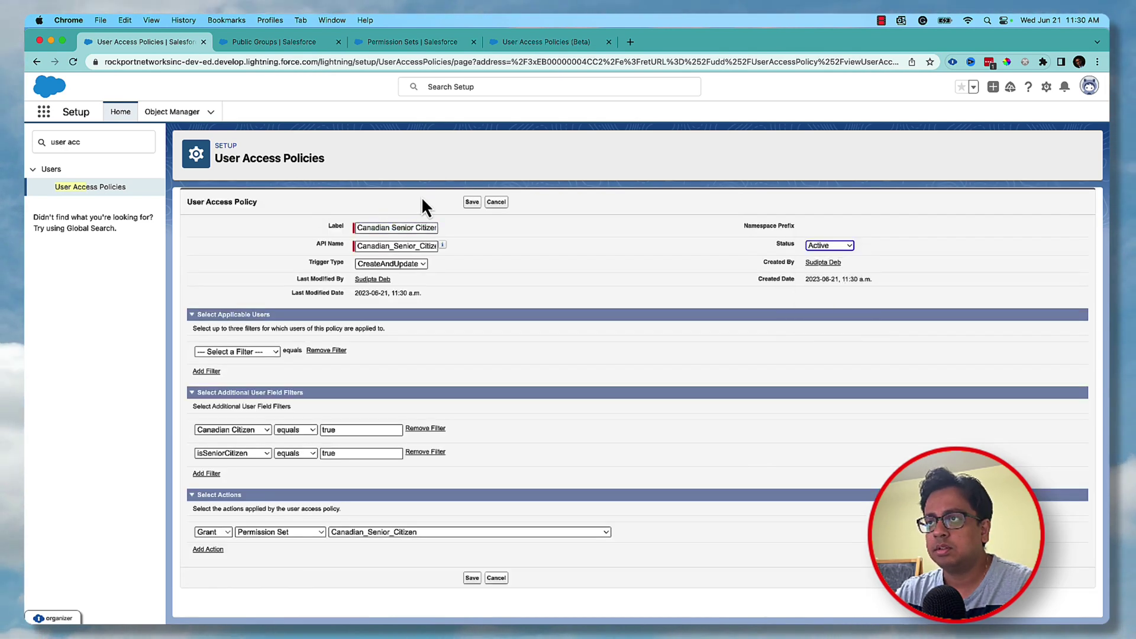
click(472, 203)
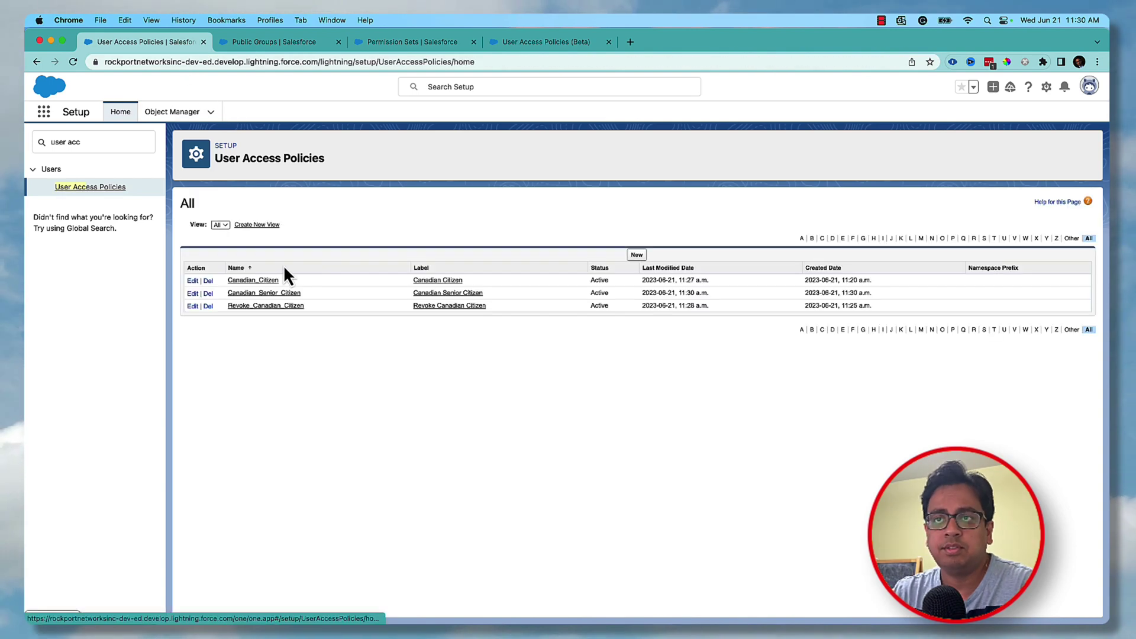
right_click(274, 280)
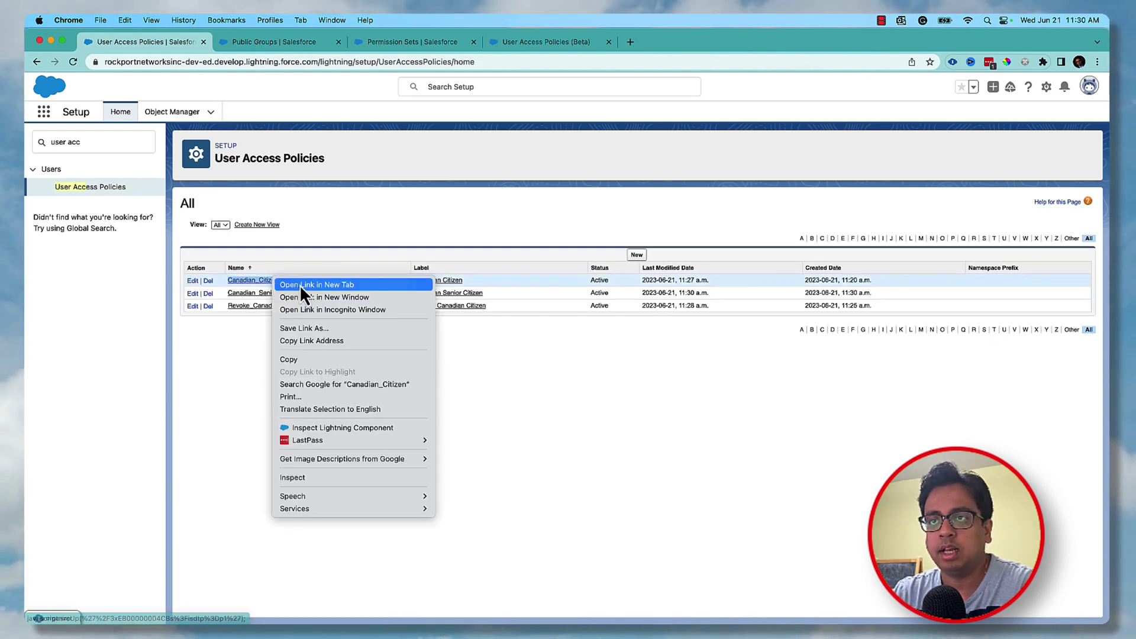
click(302, 285)
right_click(275, 293)
key(Escape)
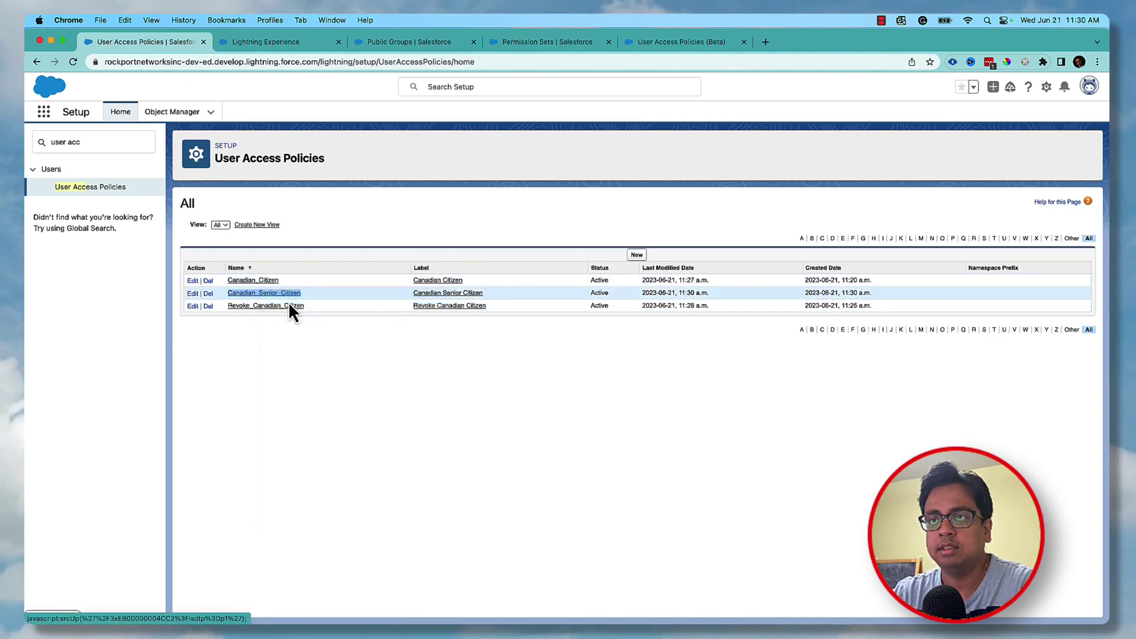
click(282, 43)
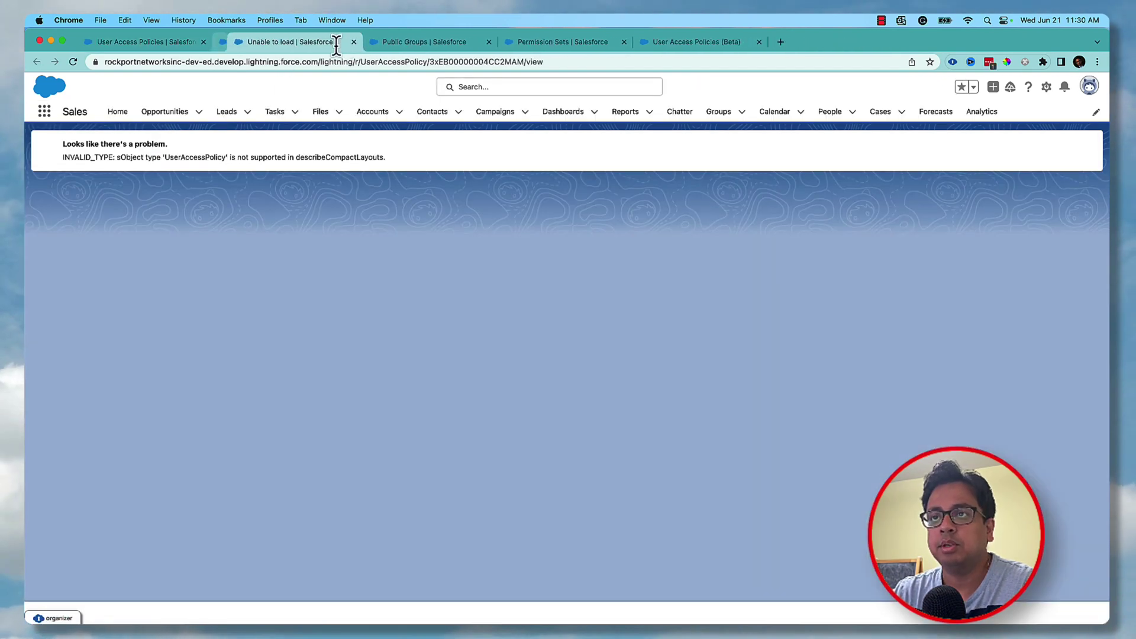
click(353, 42)
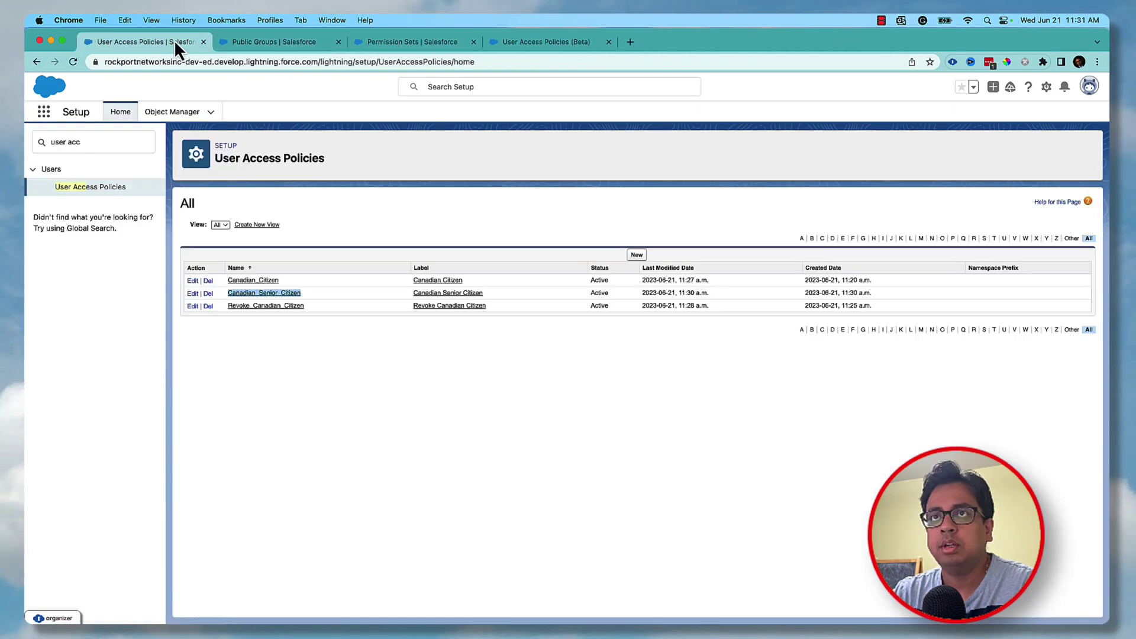
Open the Canadian_Citizen policy, duplicate its browser tab, and open the Canadian_Senior_Citizen policy in the duplicate.
click(257, 280)
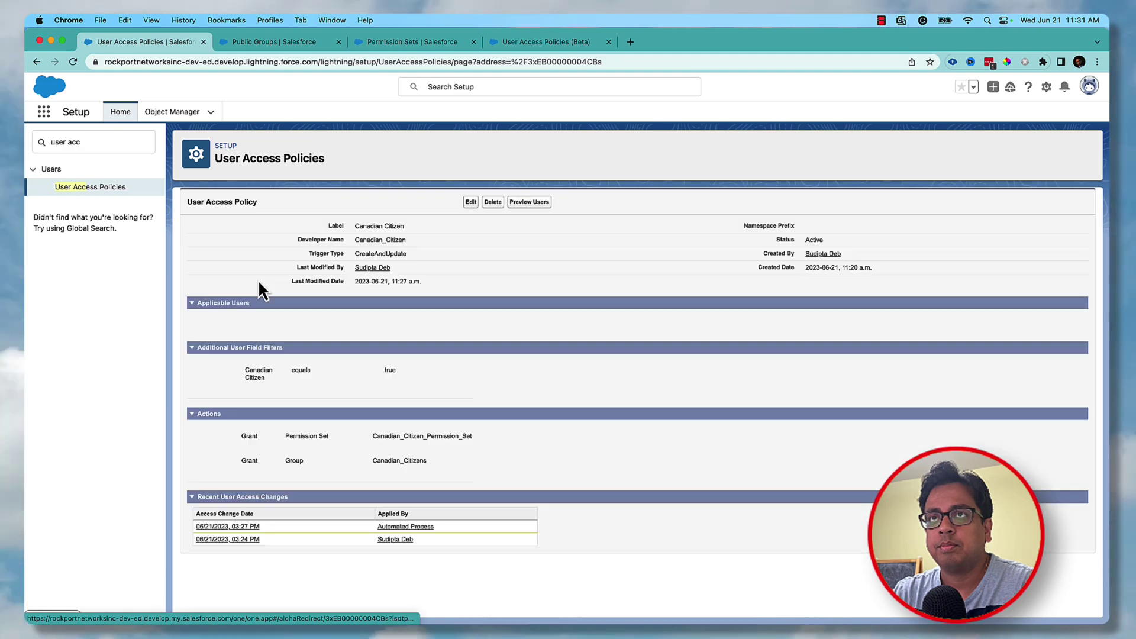
right_click(180, 44)
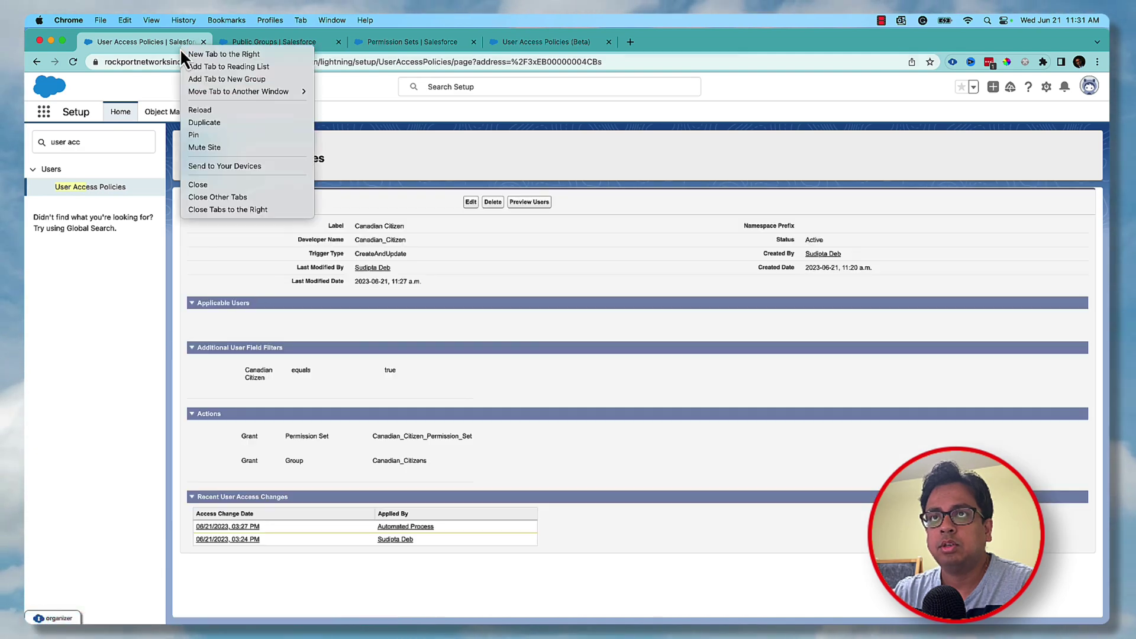
click(217, 121)
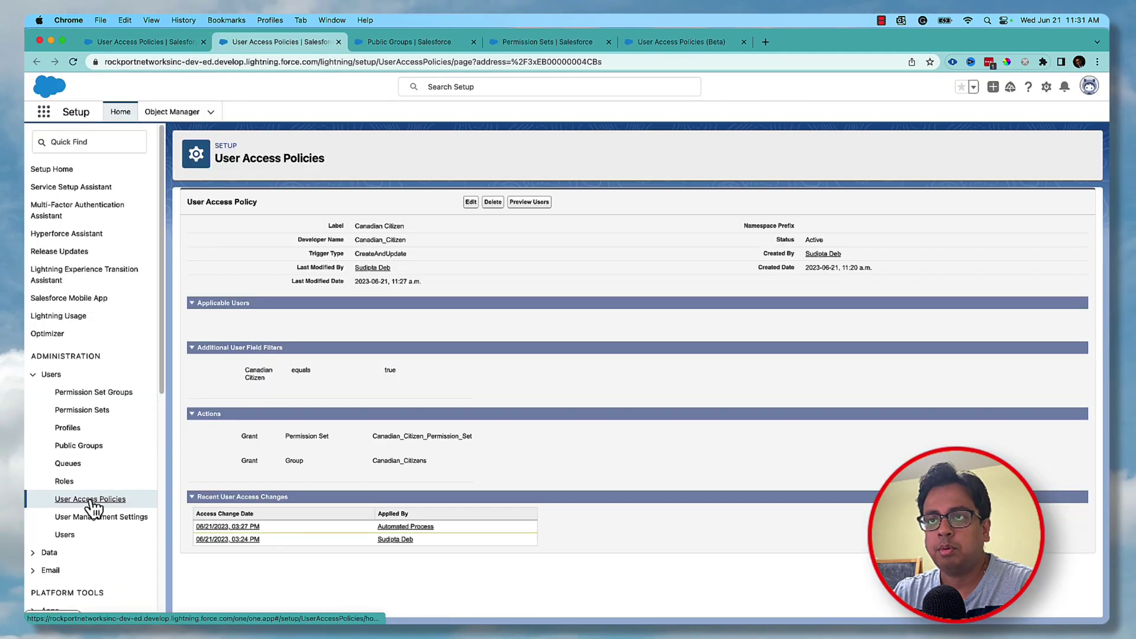
click(91, 500)
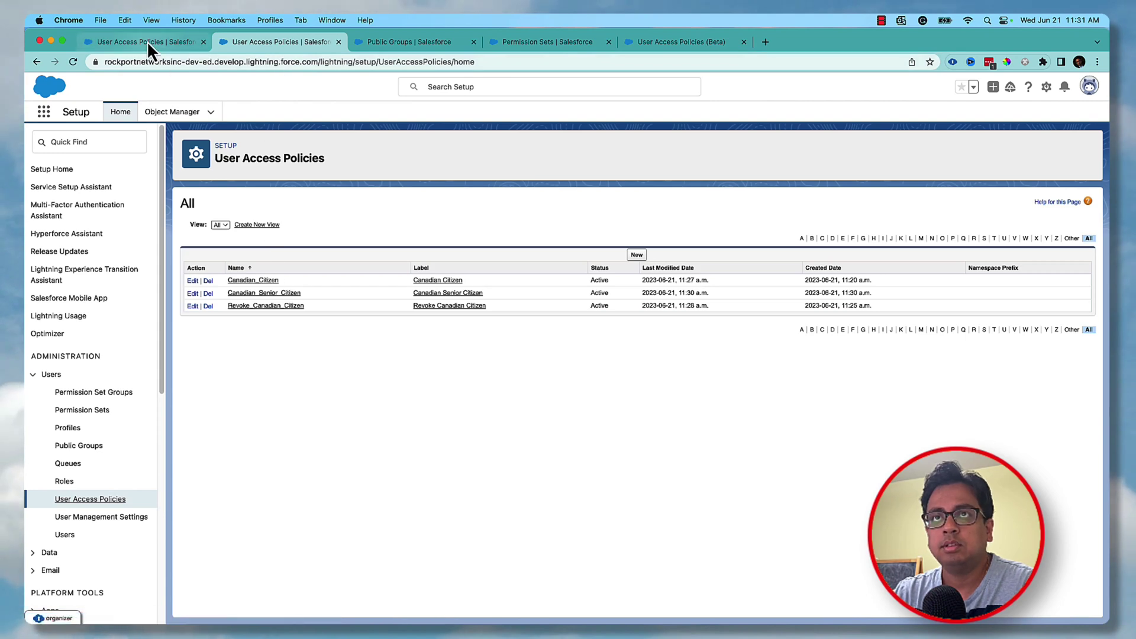
click(147, 40)
click(271, 42)
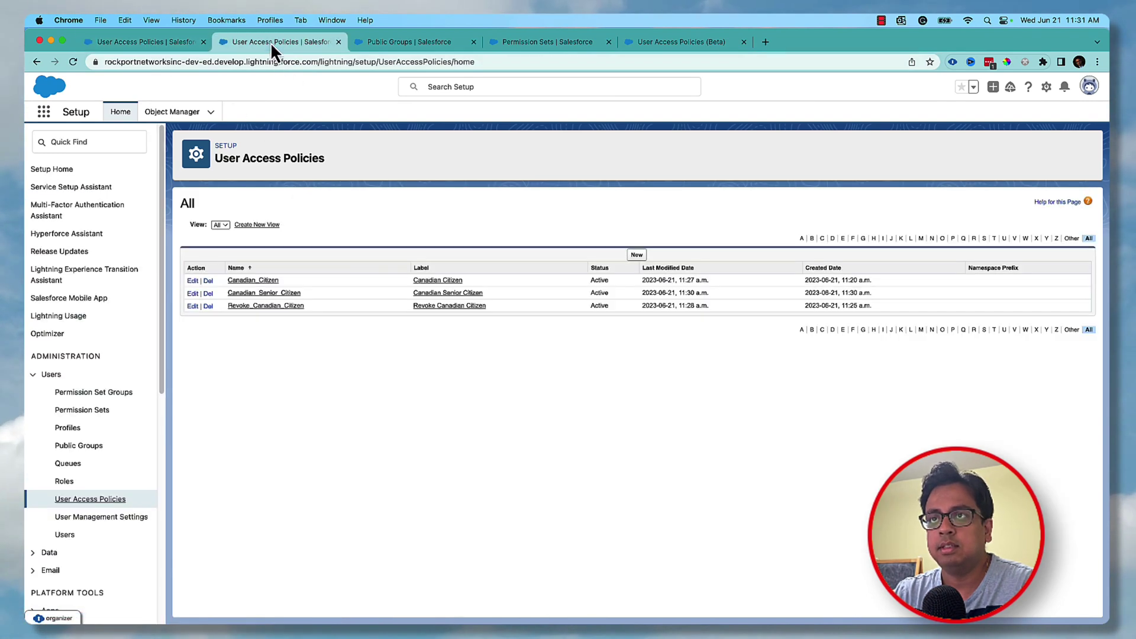
click(282, 295)
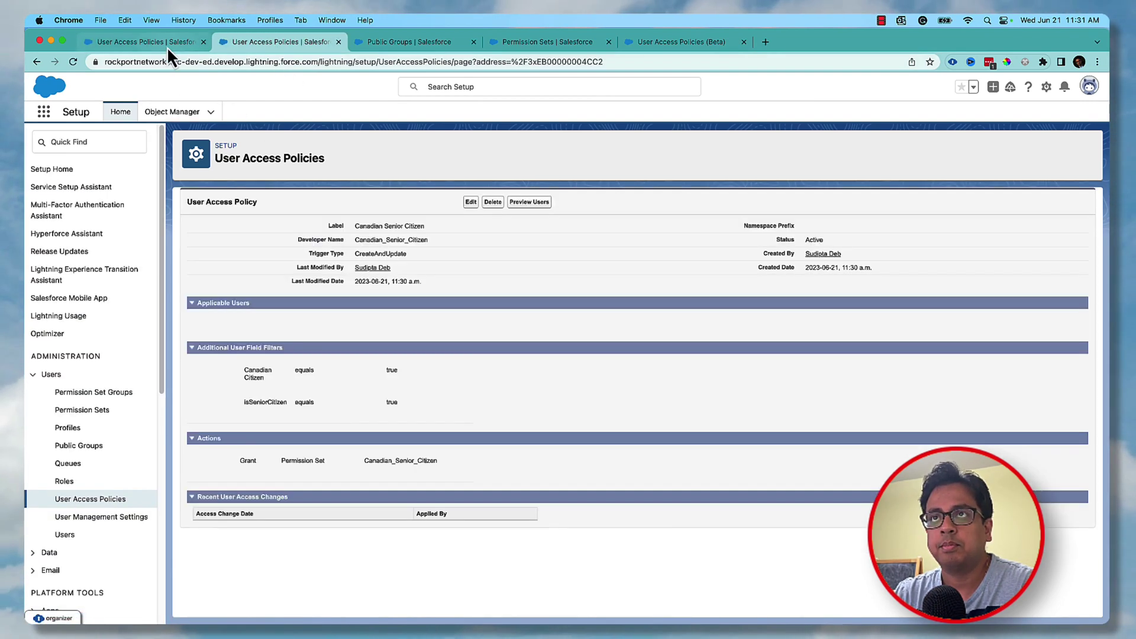
Compare the permission sets granted by the Canadian Citizen and Canadian Senior Citizen policies.
click(167, 43)
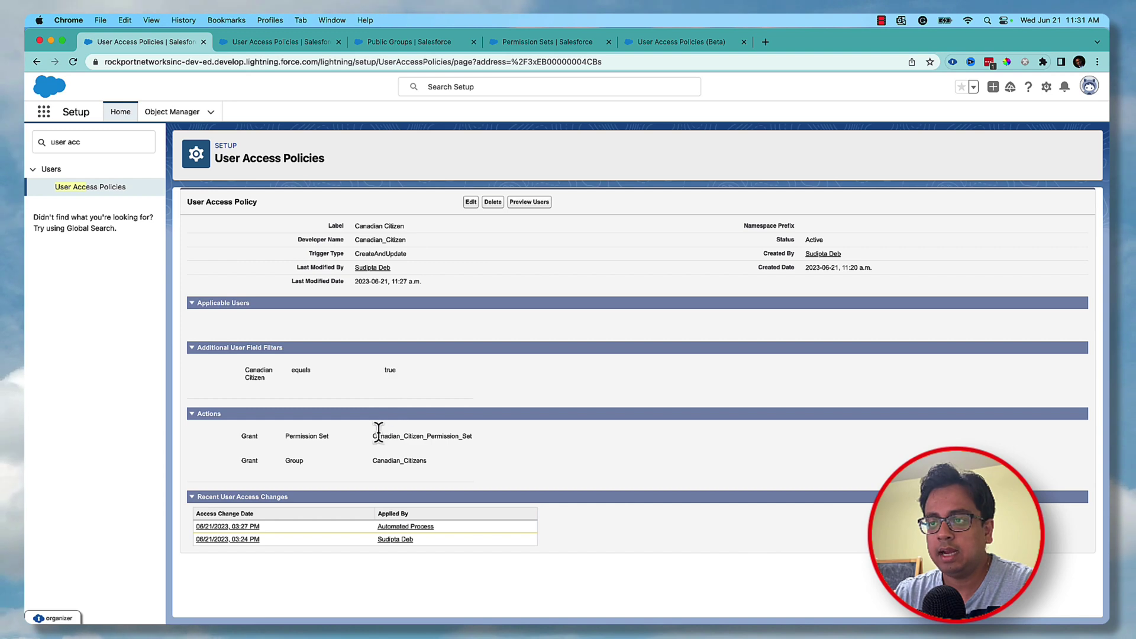
drag(396, 436, 468, 436)
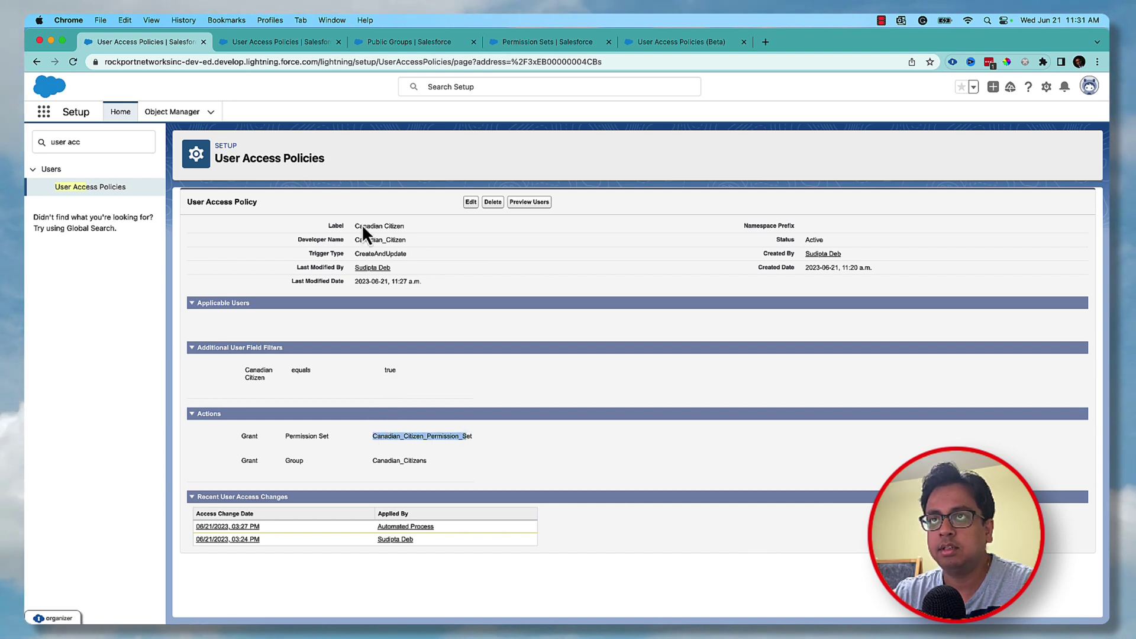
click(283, 42)
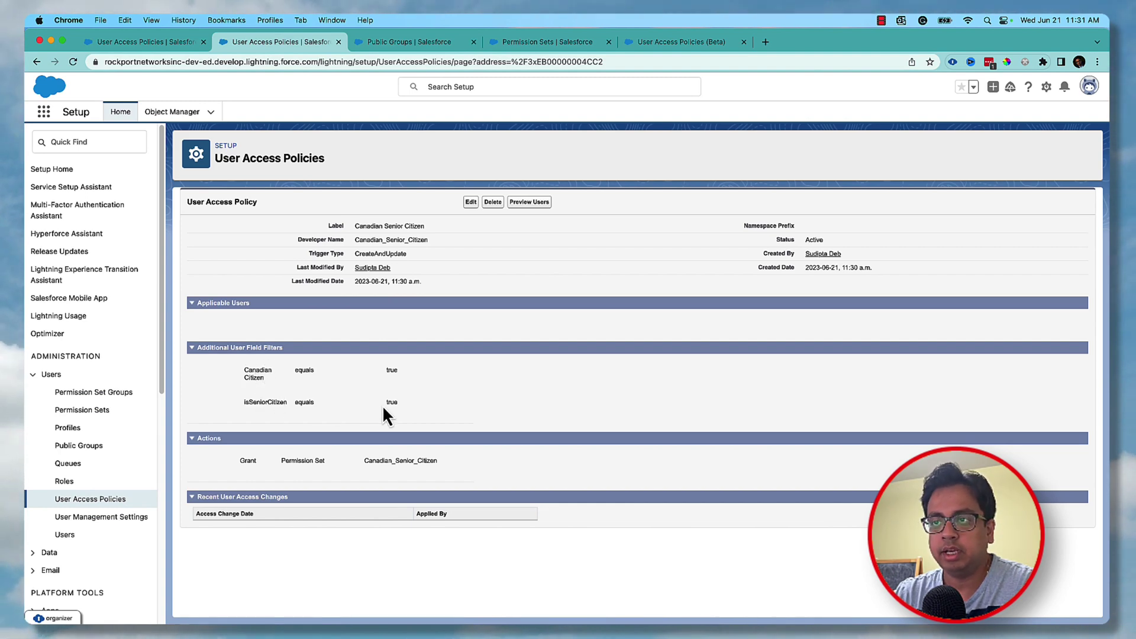
drag(368, 461, 438, 461)
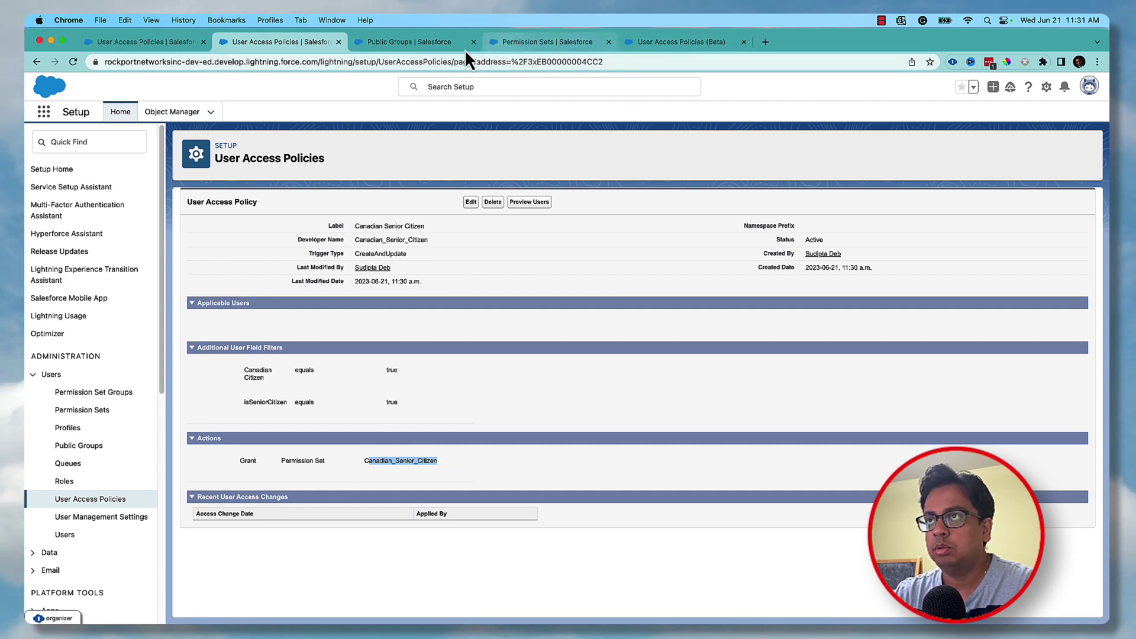
Open the logged-in user's Advanced User Details and check the Canadian Citizen and isSeniorCitizen fields.
click(545, 43)
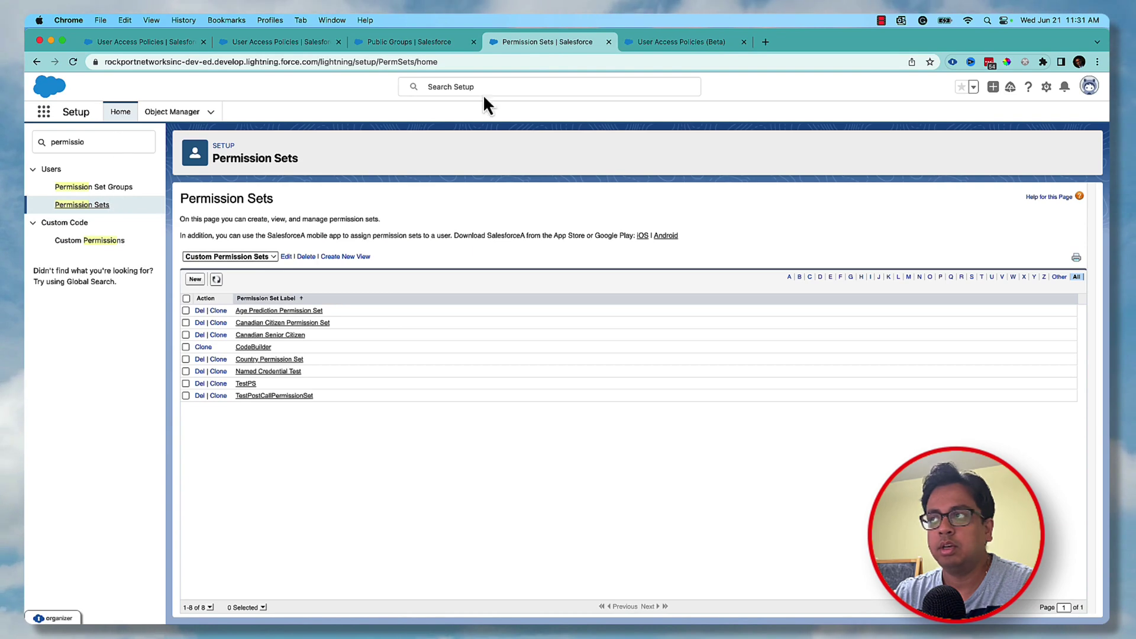
click(1089, 86)
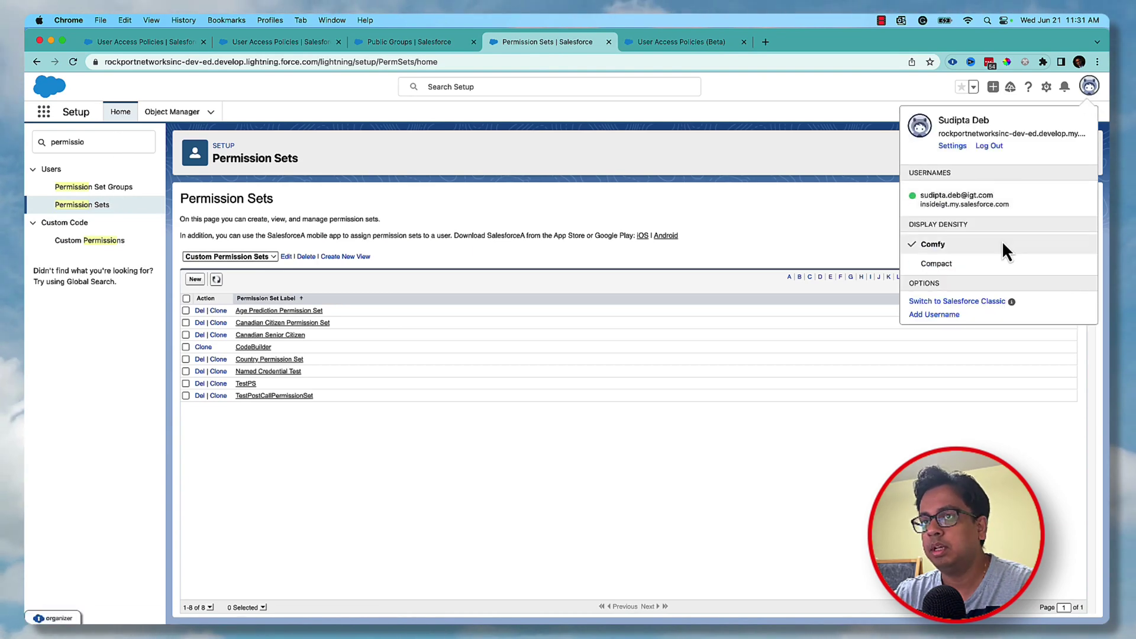
click(952, 146)
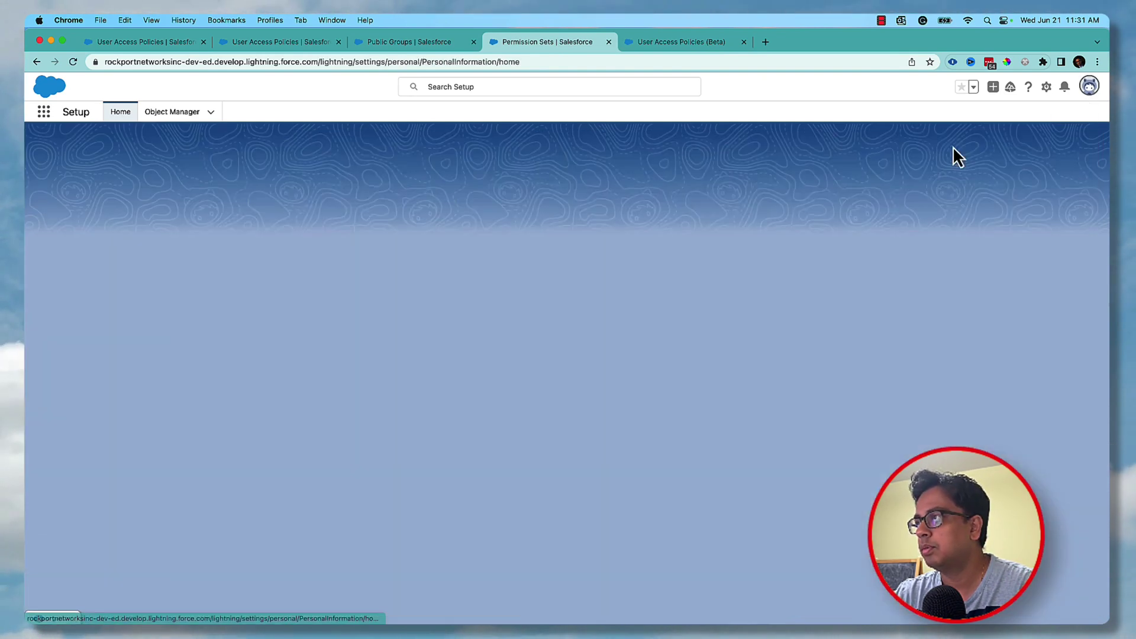
click(137, 206)
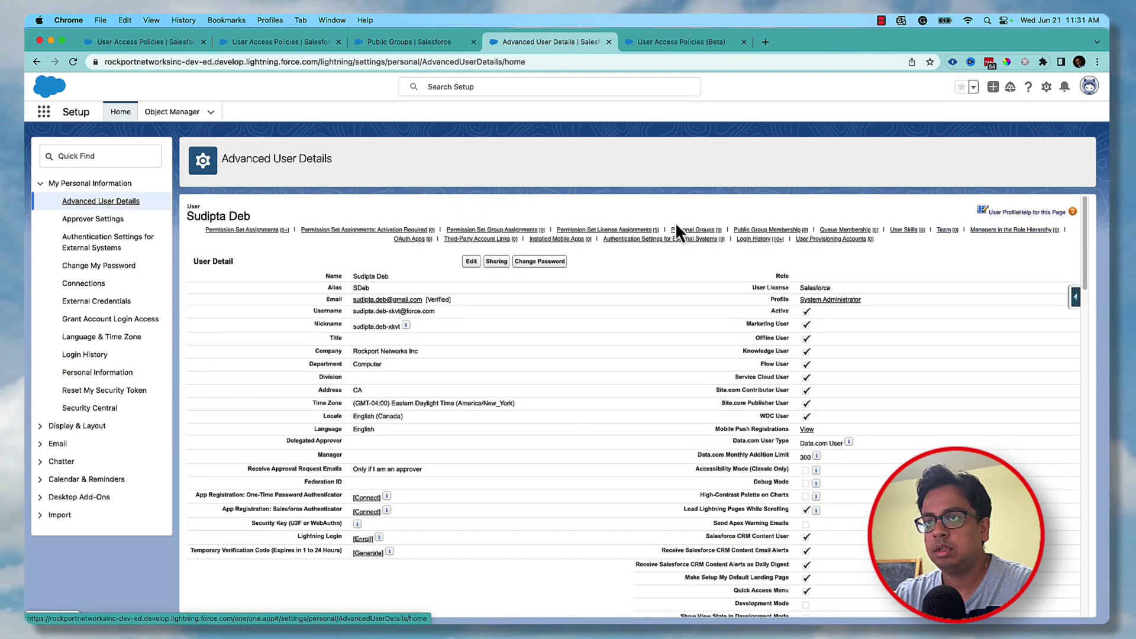
scroll(553, 335, down, 10)
scroll(553, 335, up, 4)
scroll(552, 335, up, 1)
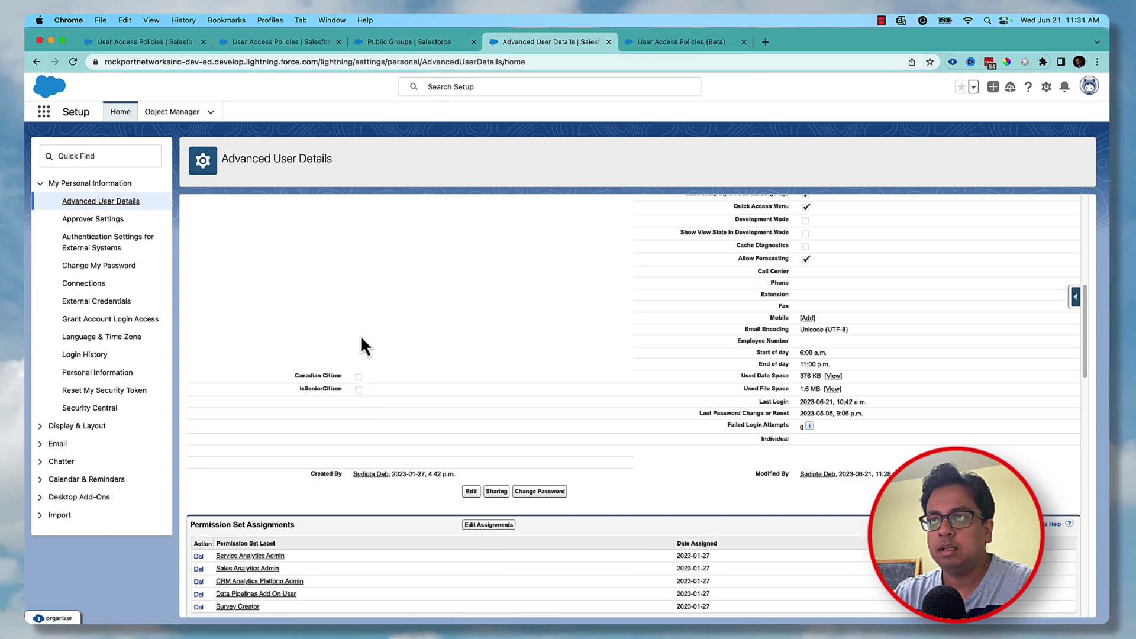
Review the field filters and grant actions of the Canadian Senior Citizen policy, followed by those of the Canadian Citizen policy.
click(424, 42)
click(282, 43)
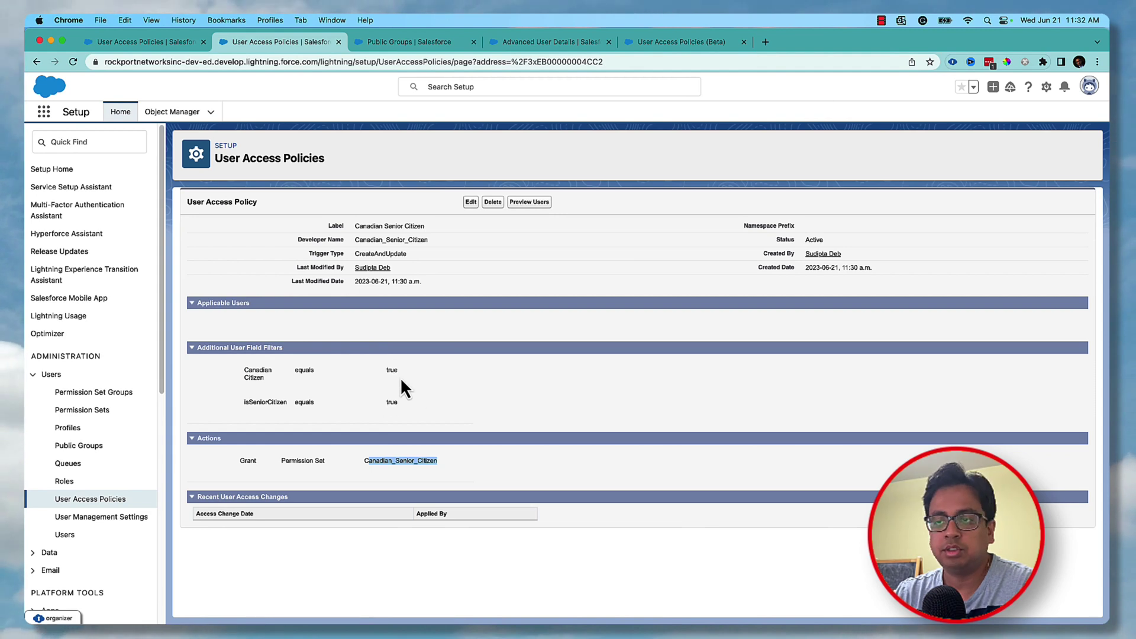
drag(365, 461, 434, 462)
click(177, 42)
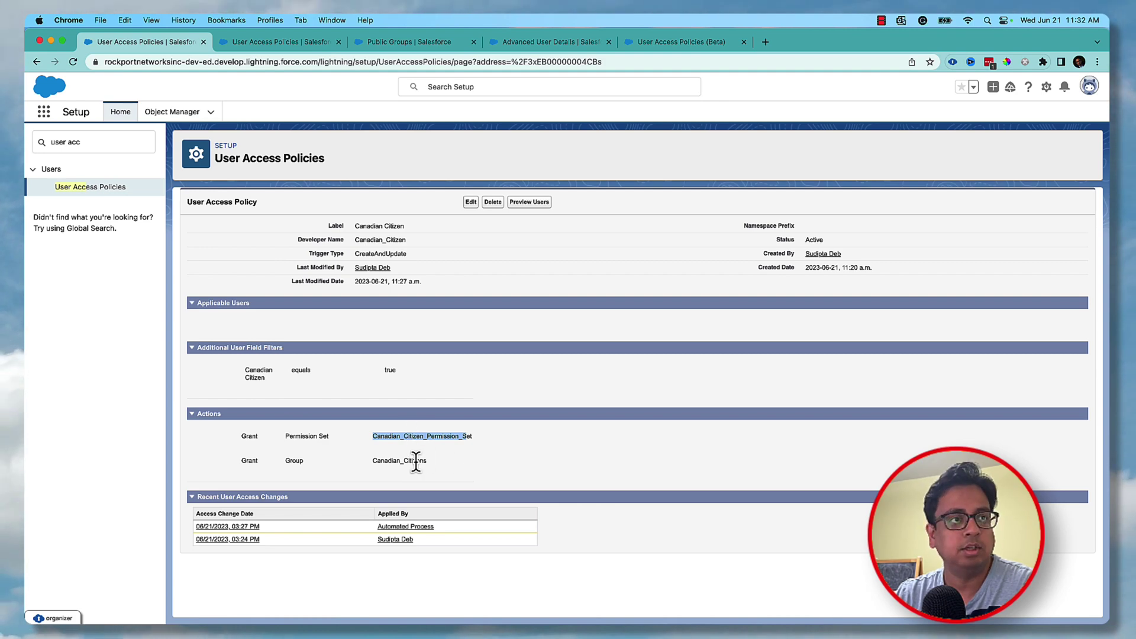
Edit the user record to enable both Canadian Citizen and isSeniorCitizen, and save it.
click(581, 44)
mouse_move(554, 230)
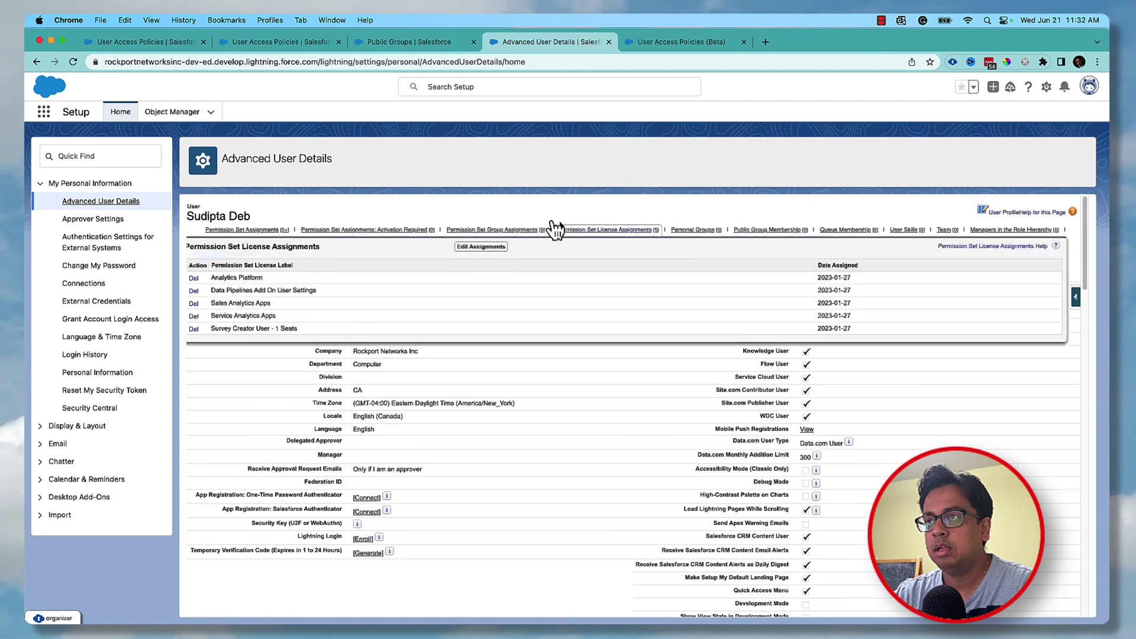
click(473, 261)
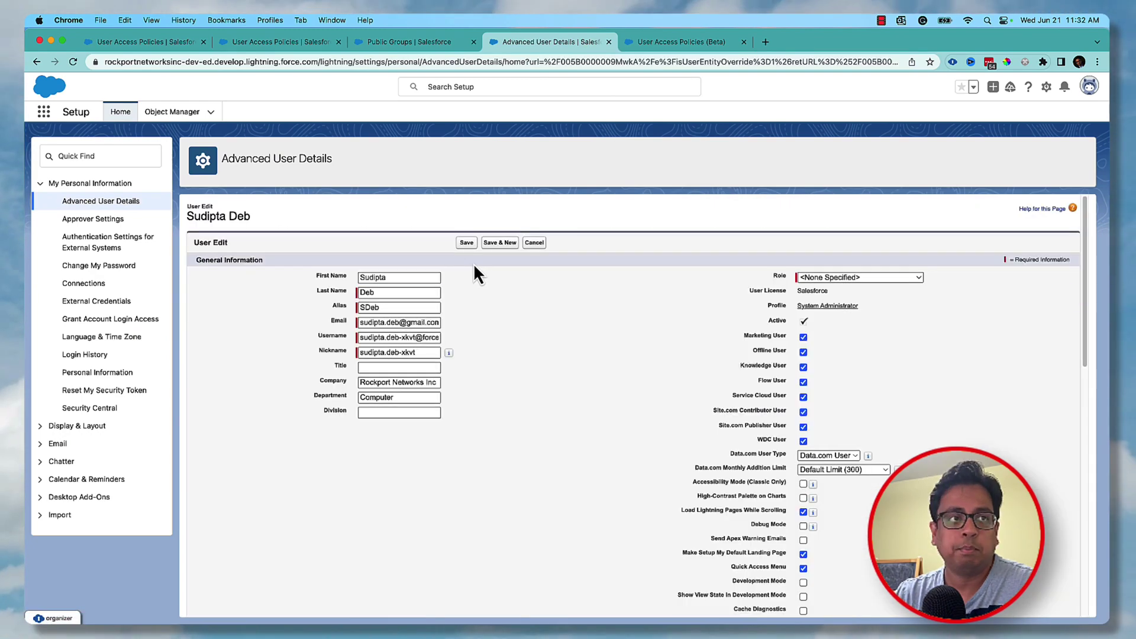
scroll(572, 279, down, 15)
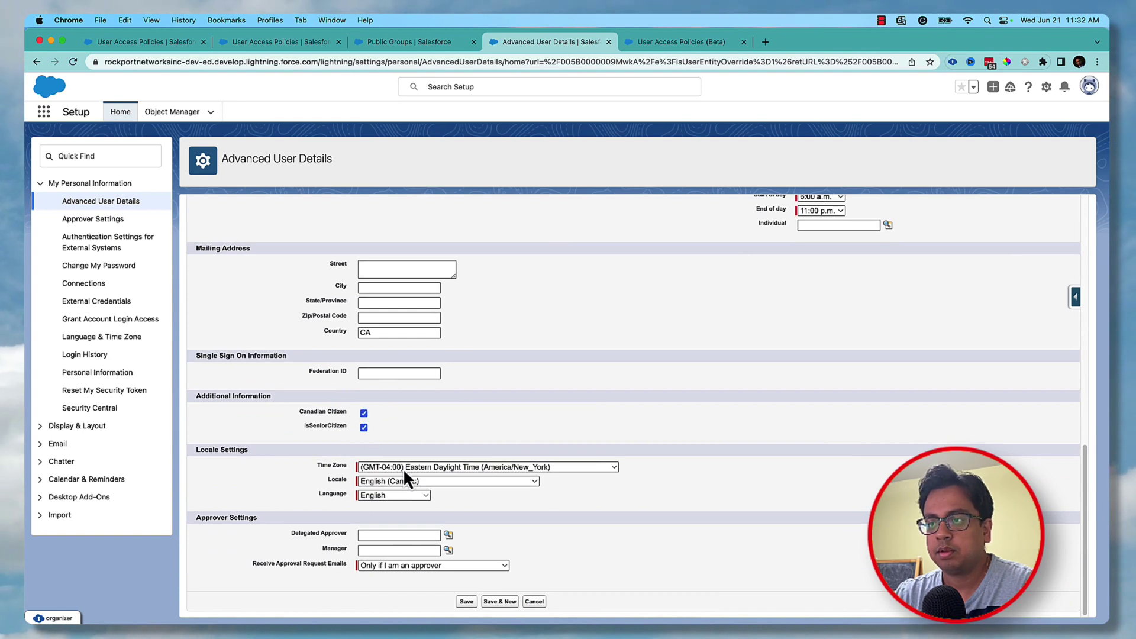
click(467, 602)
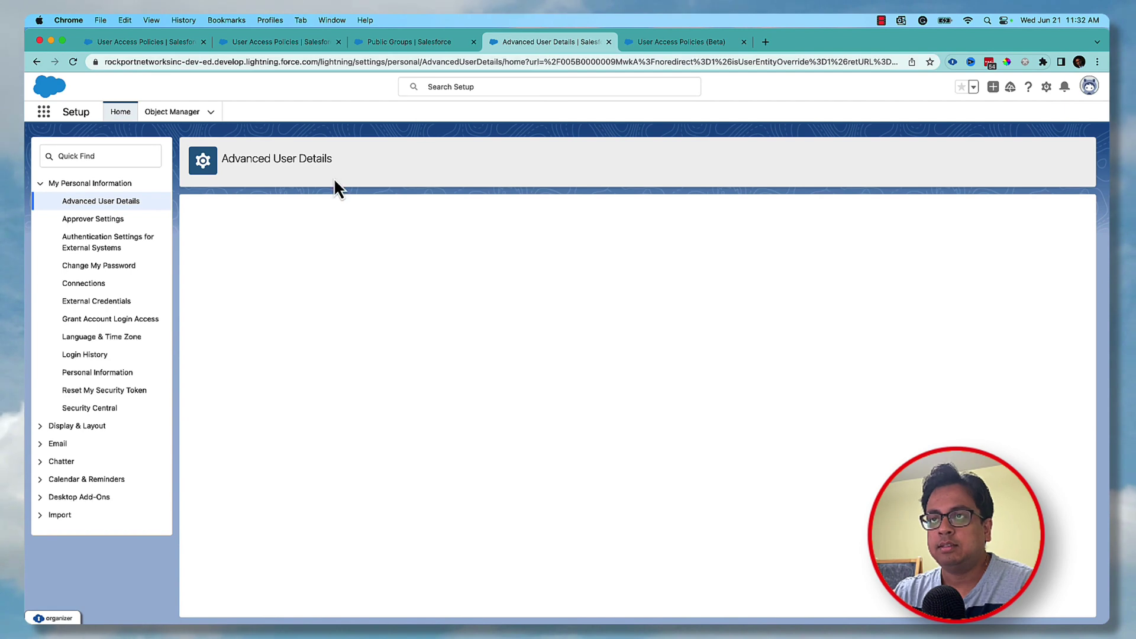
Check the user's expanded permission set assignments and the reloaded Canadian Citizens public group for granted access.
mouse_move(273, 230)
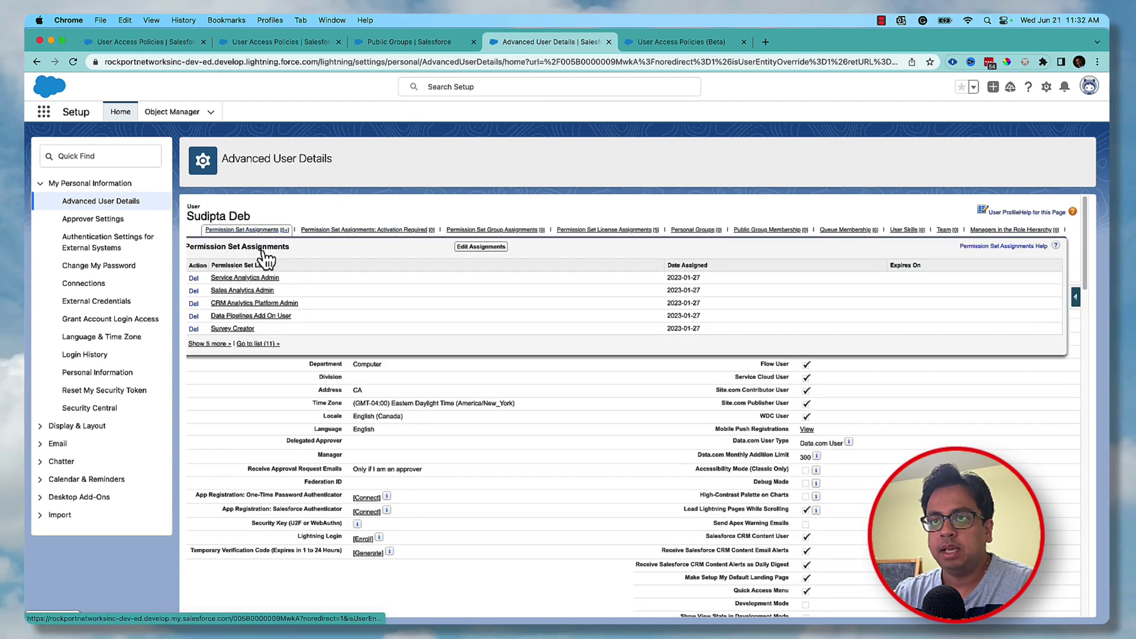
click(218, 345)
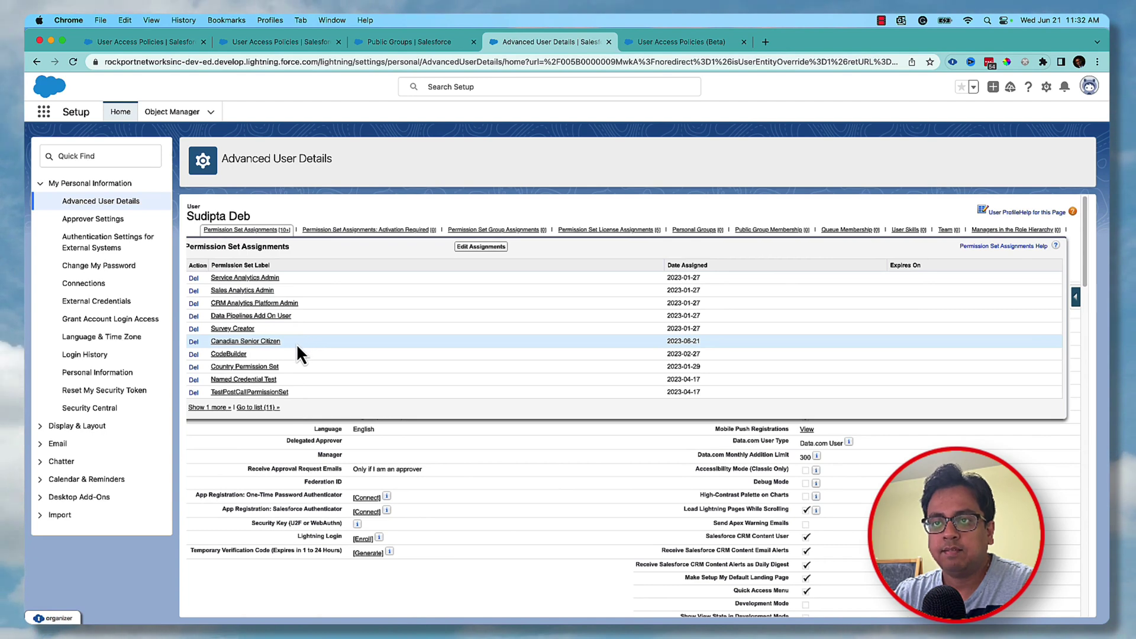
drag(286, 344, 211, 344)
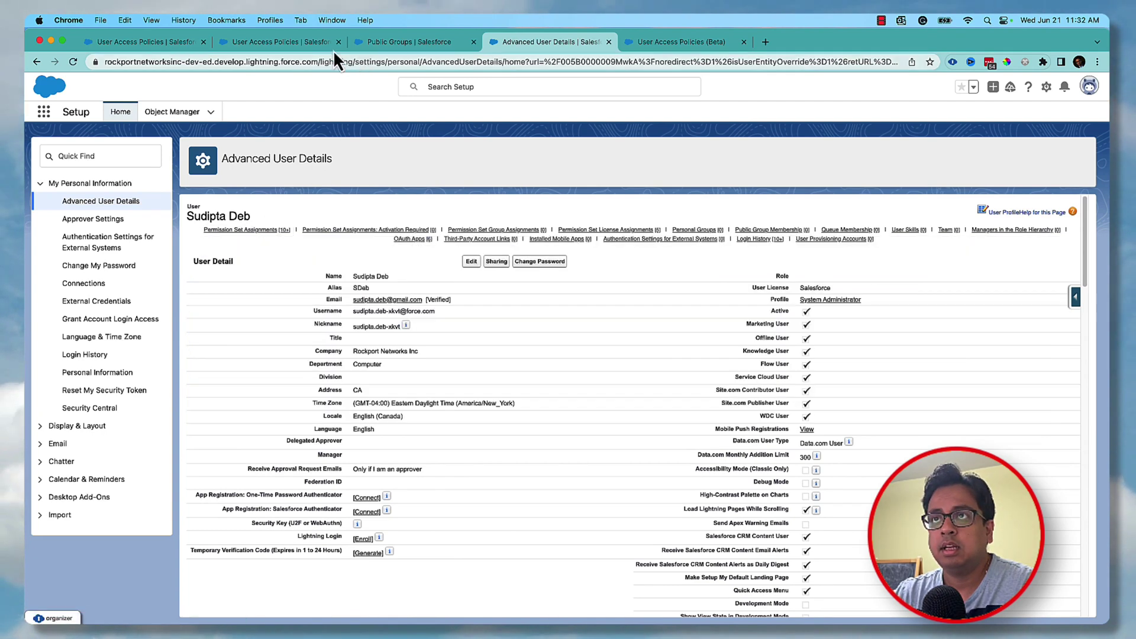
click(396, 43)
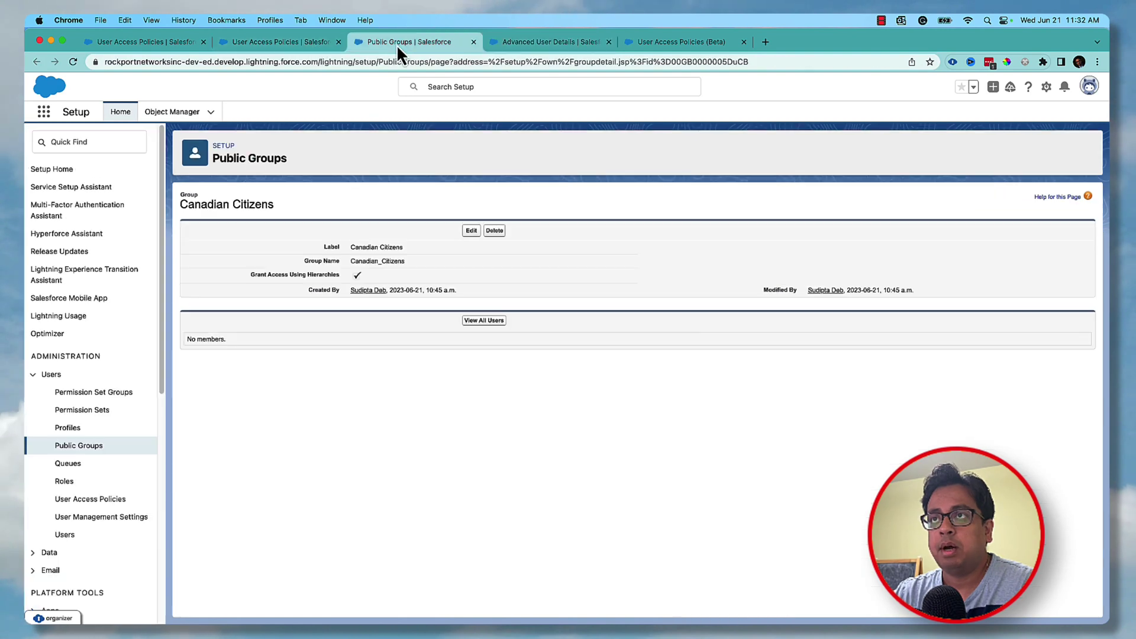
click(71, 61)
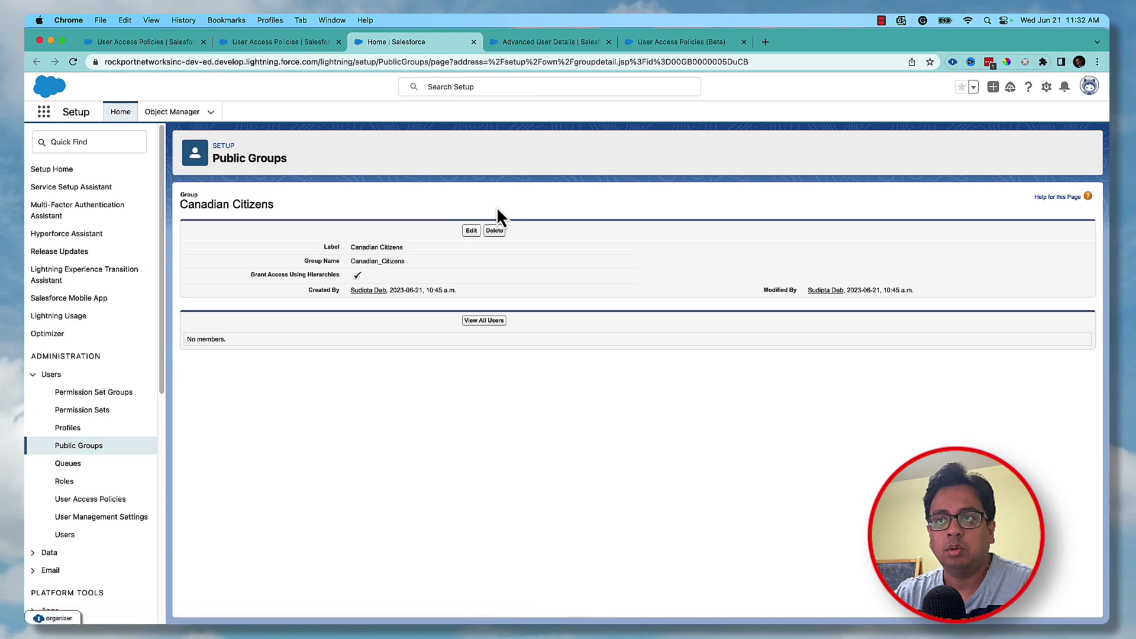
Revisit both Canadian policies and compare the last modified dates in the user access policies list.
click(275, 43)
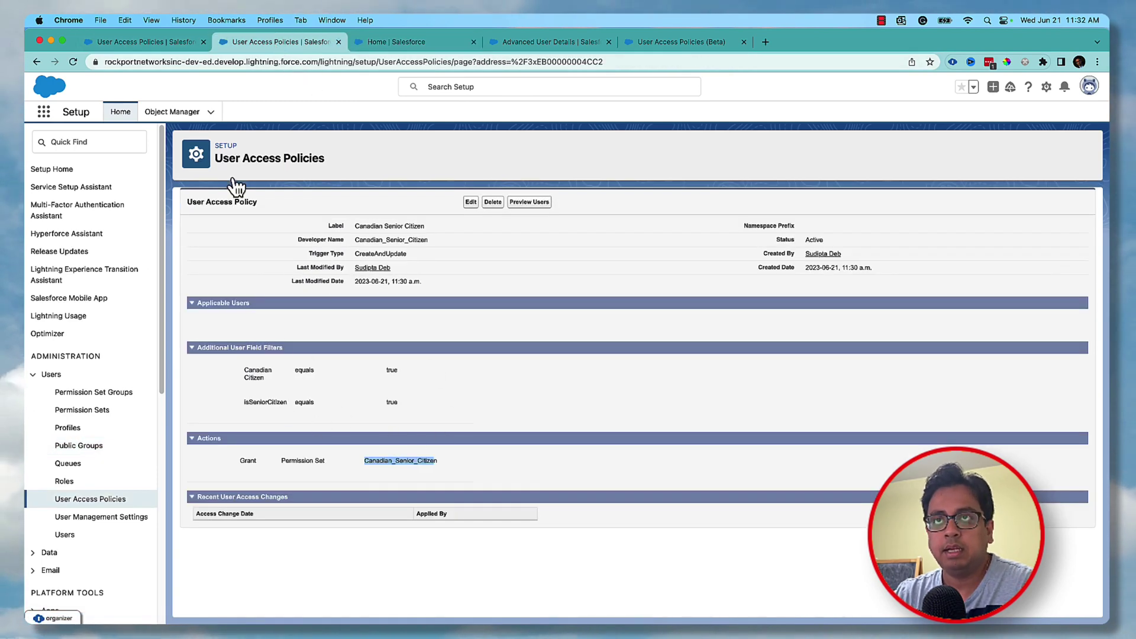
click(149, 43)
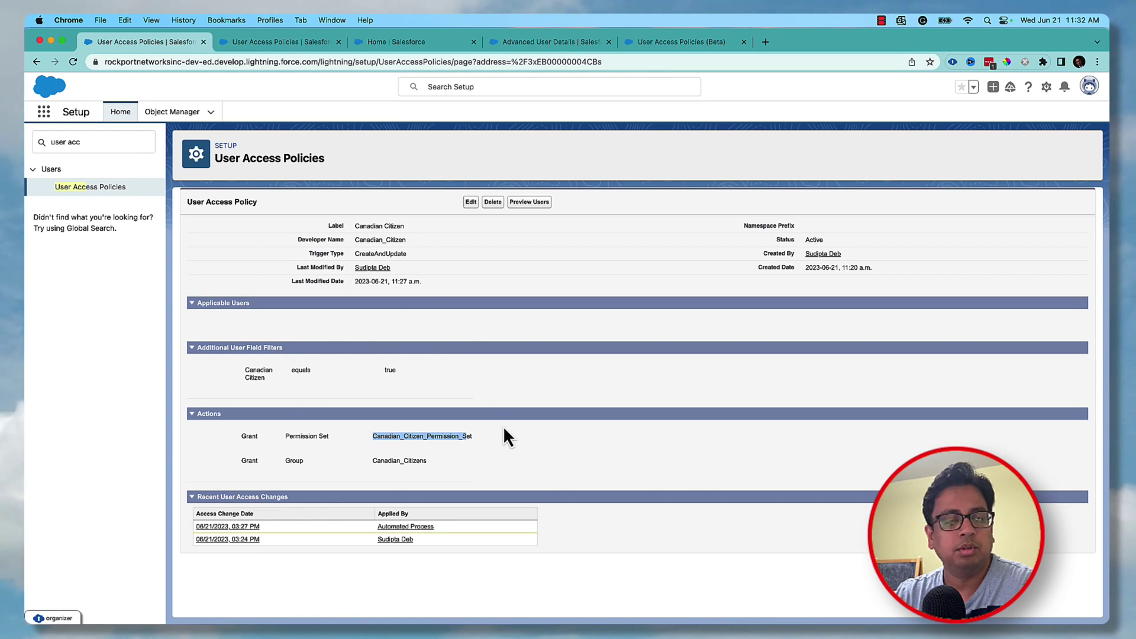
click(111, 190)
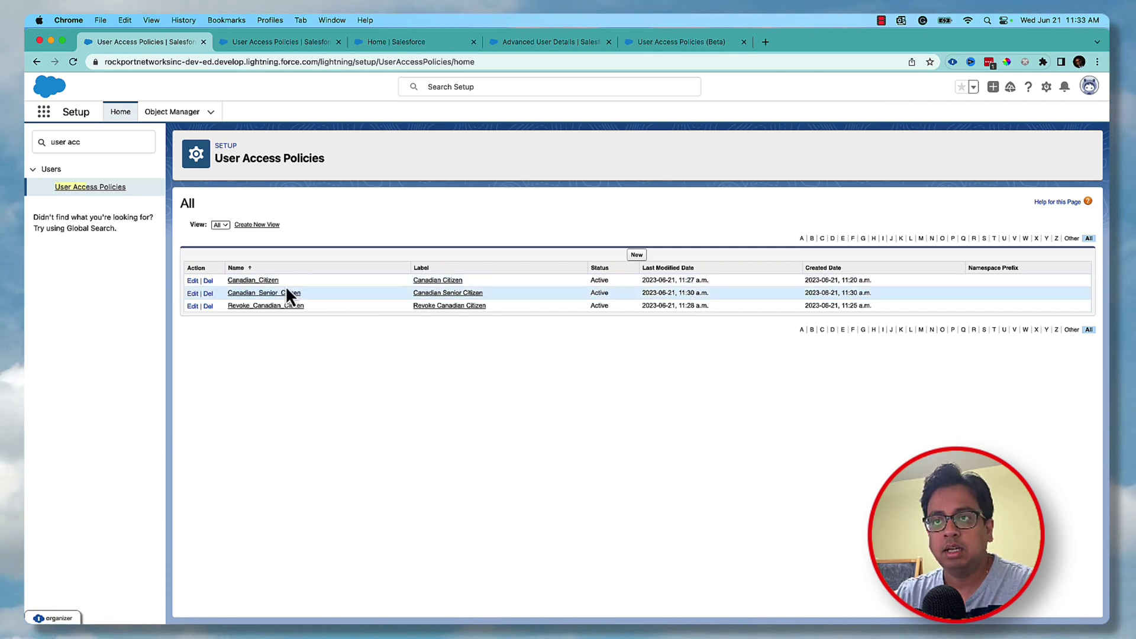
drag(284, 281, 232, 280)
click(332, 293)
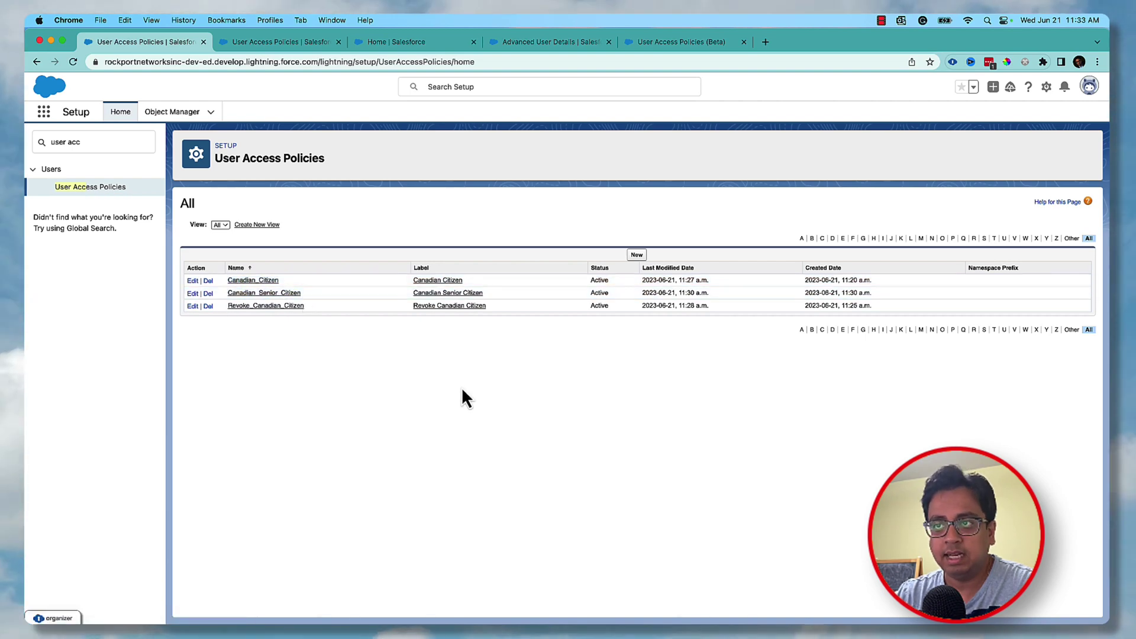
drag(641, 294, 712, 295)
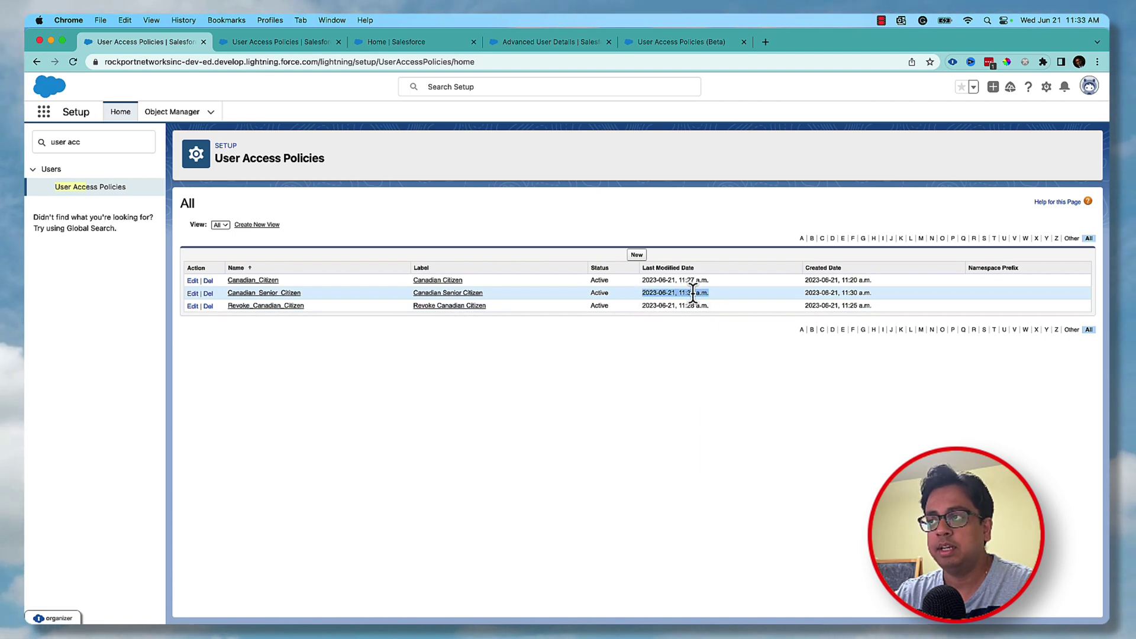